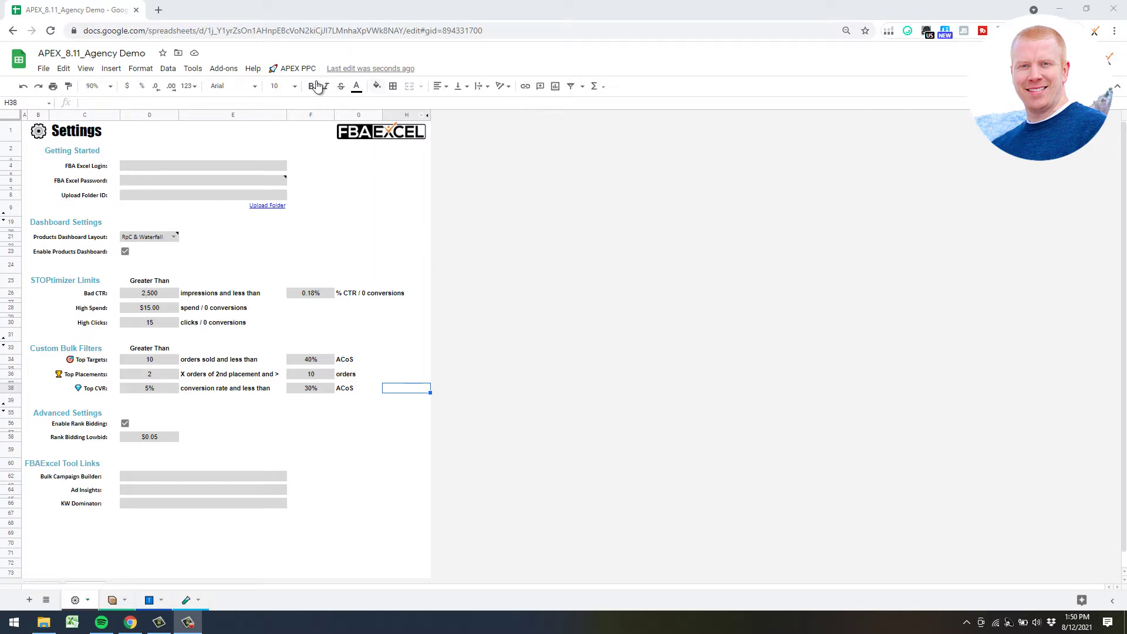
Run the APEX PPC Onboarding step '1) Download Onboarding Reports'.
click(300, 68)
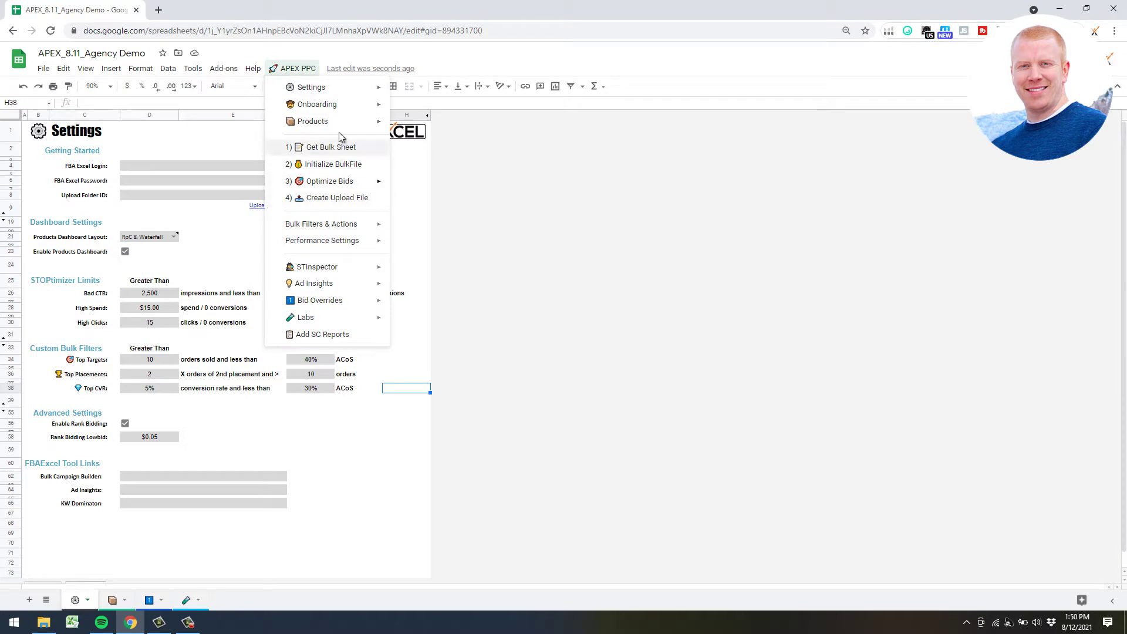
mouse_move(335, 109)
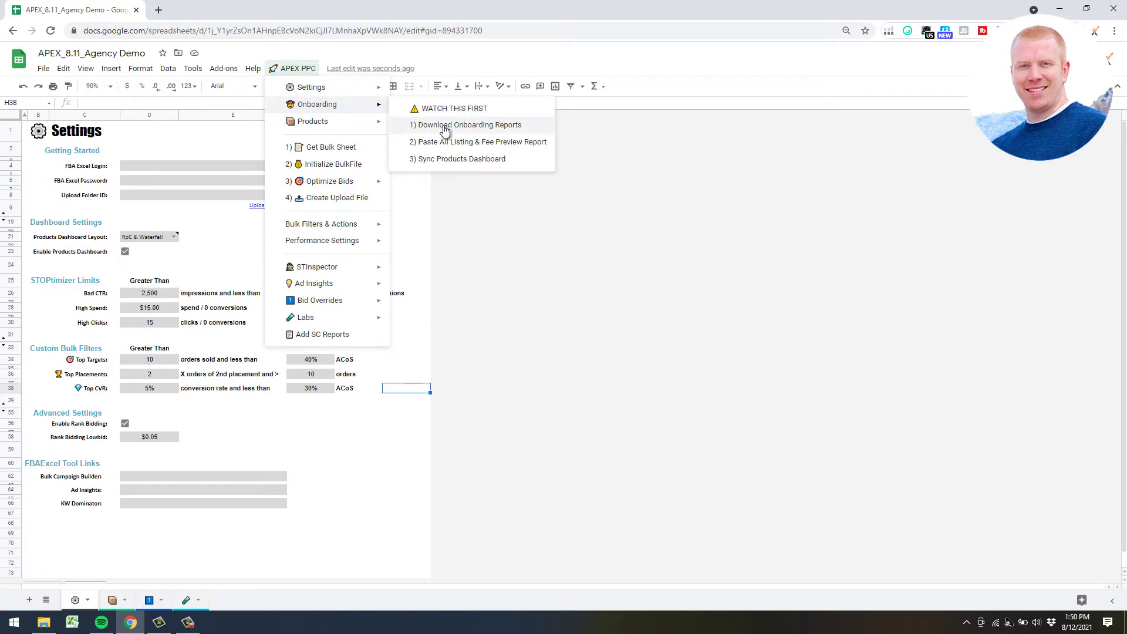
click(508, 111)
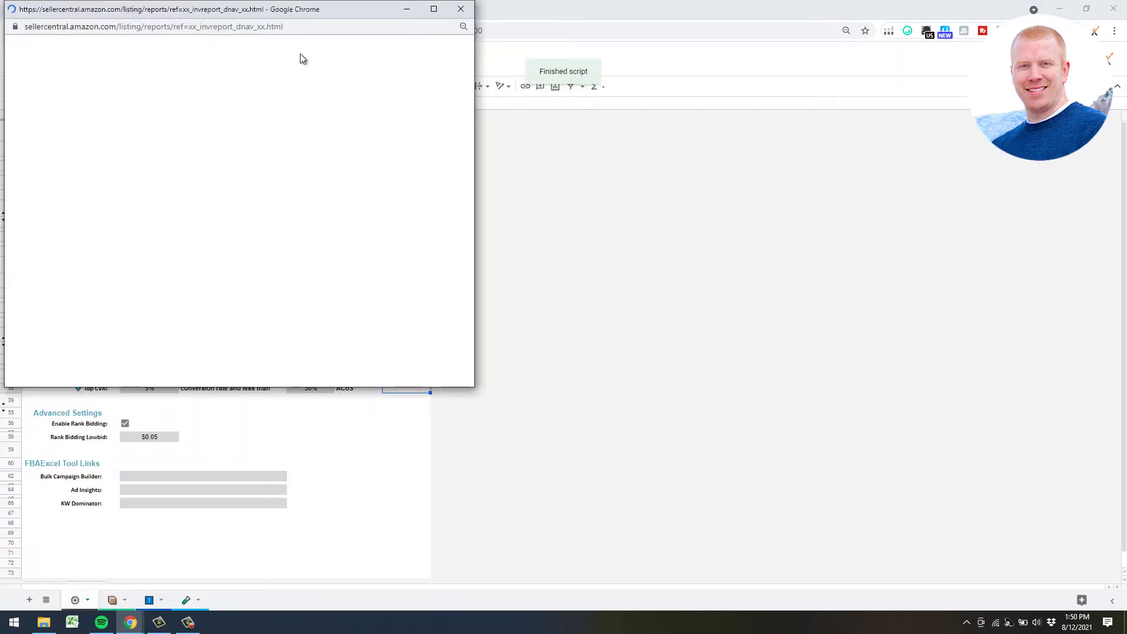
Request a new Fee Preview report as a .csv download in Fulfillment Reports.
drag(265, 14, 735, 24)
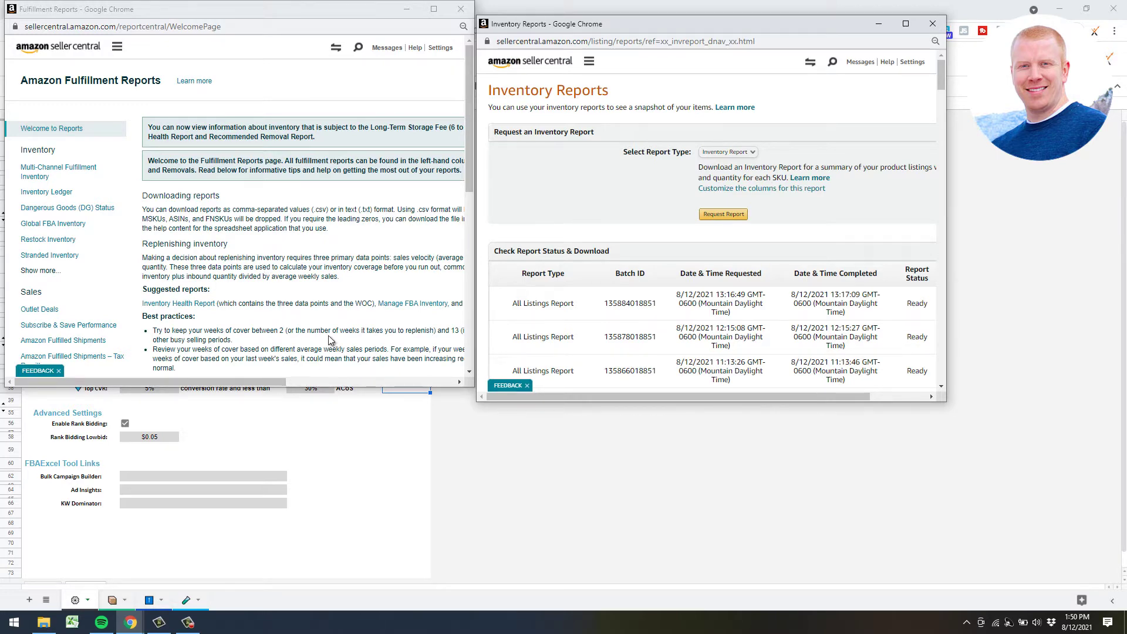
scroll(91, 242, down, 3)
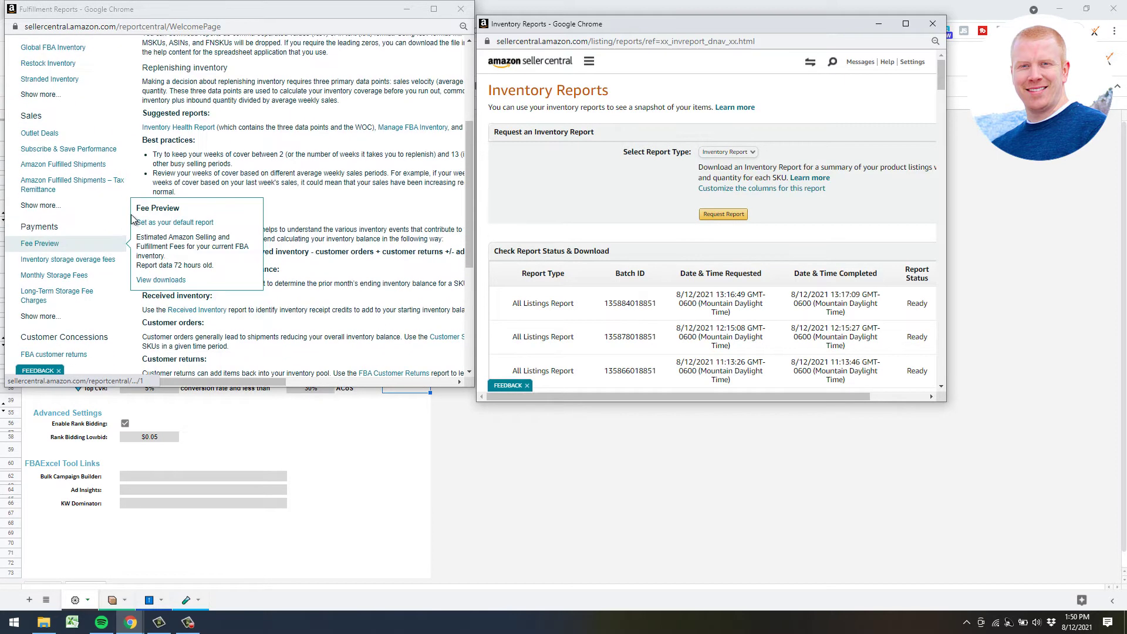
click(94, 245)
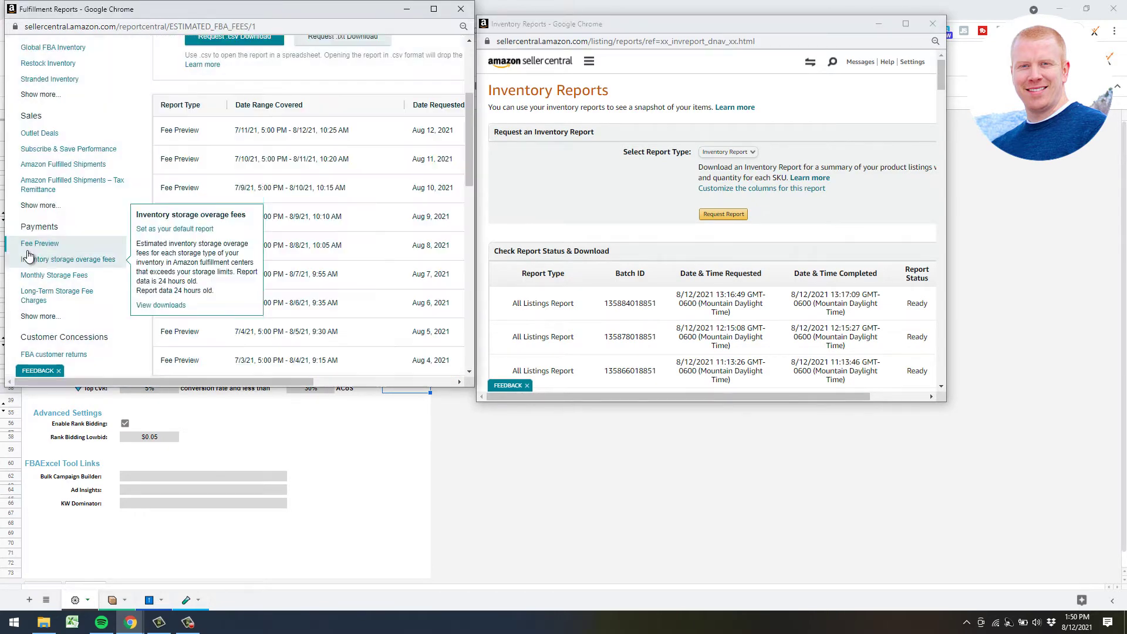
scroll(104, 248, up, 3)
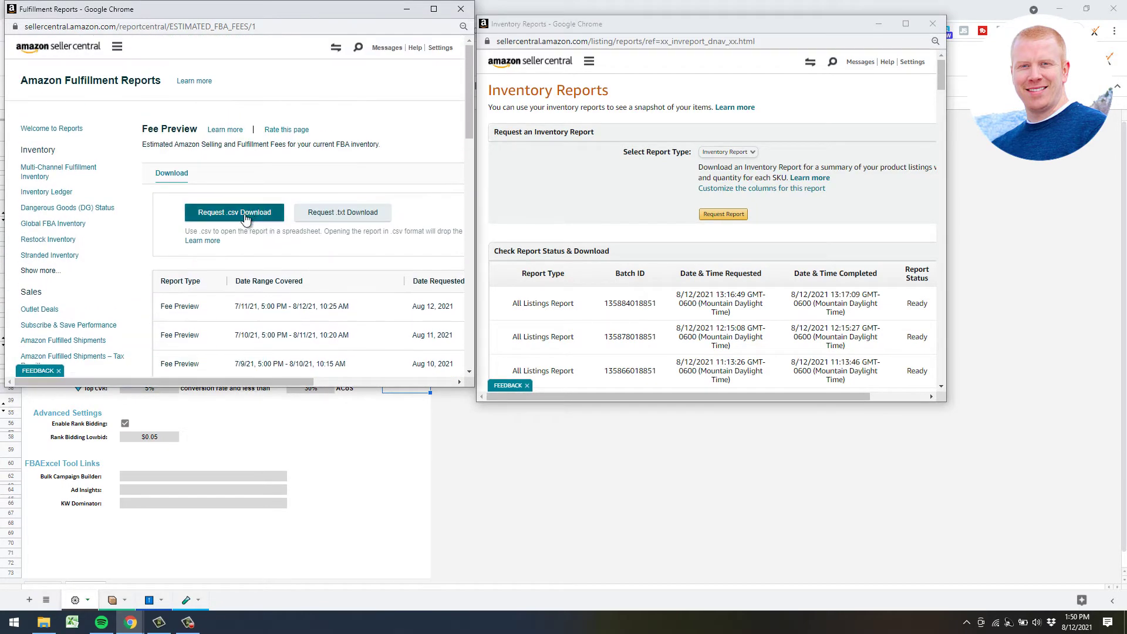
click(246, 215)
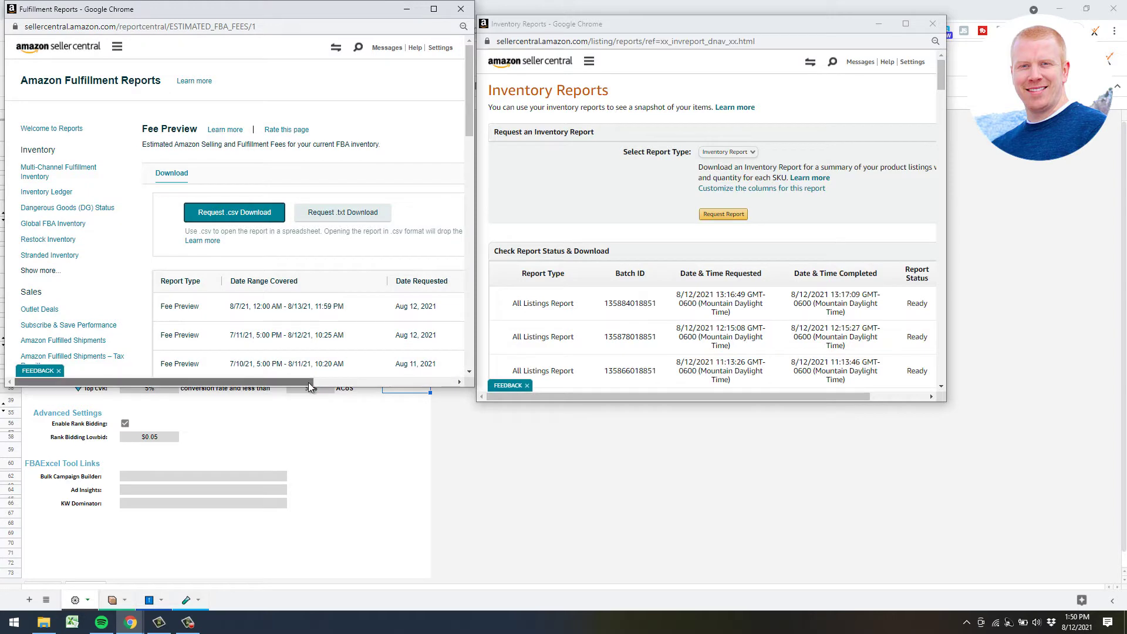
drag(269, 382, 383, 381)
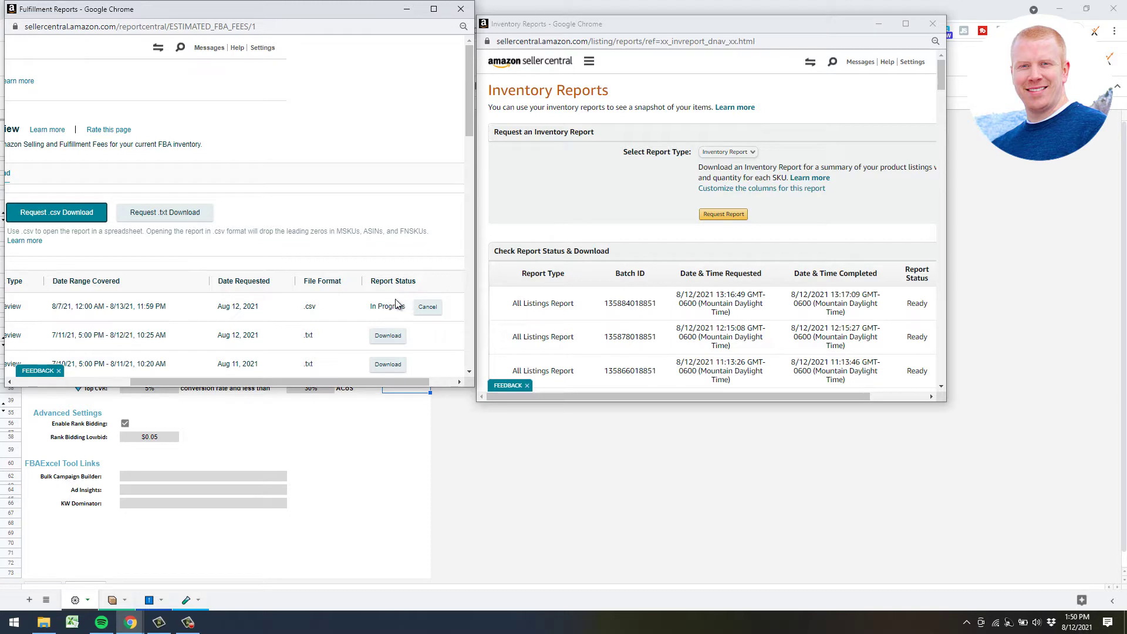
Request and download an All Listings Report, then close the Fulfillment Reports window.
click(728, 153)
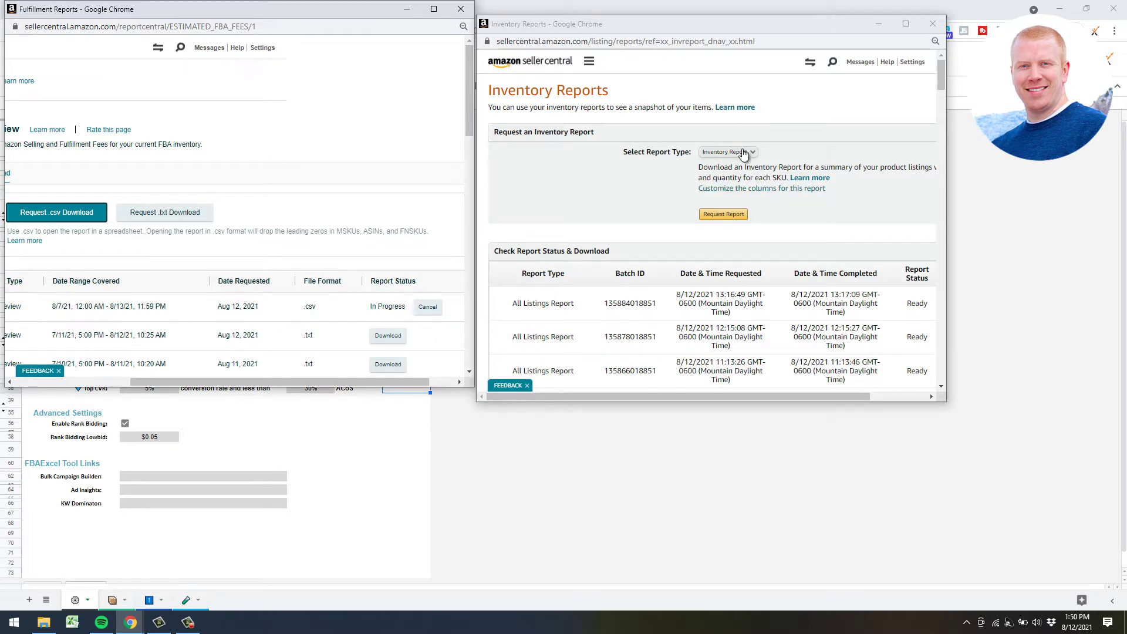
click(738, 250)
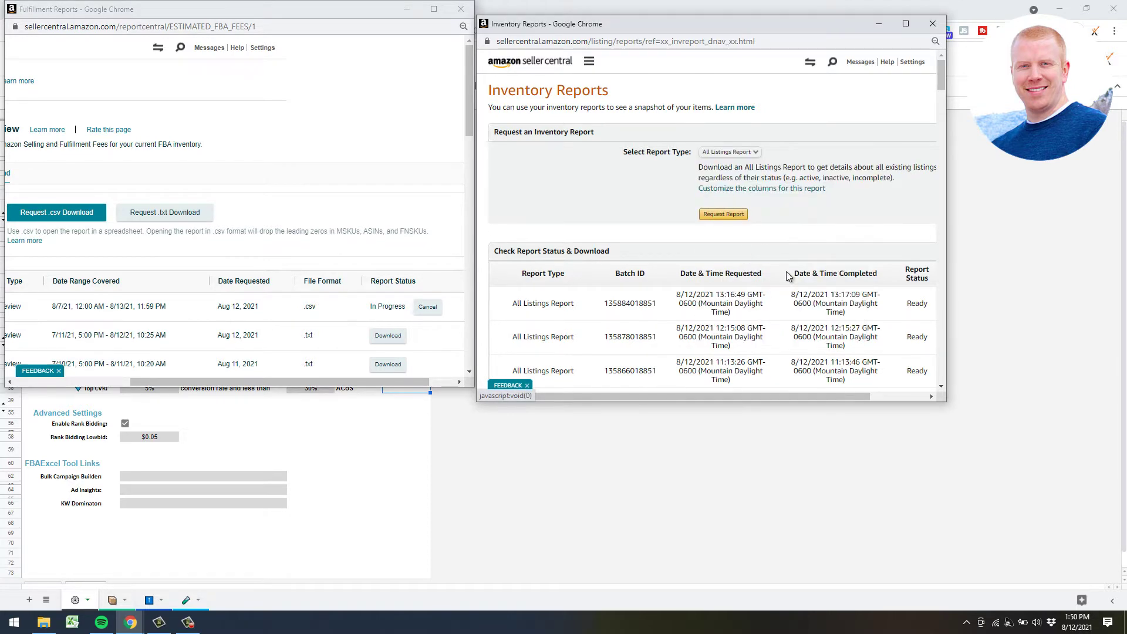
click(723, 215)
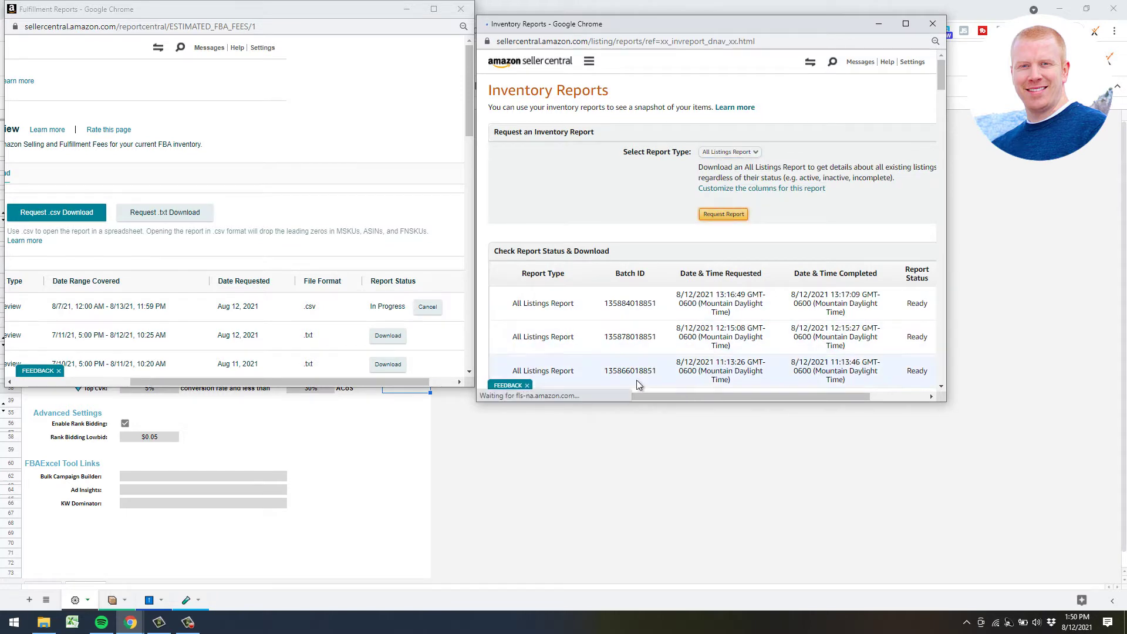
drag(657, 396, 746, 393)
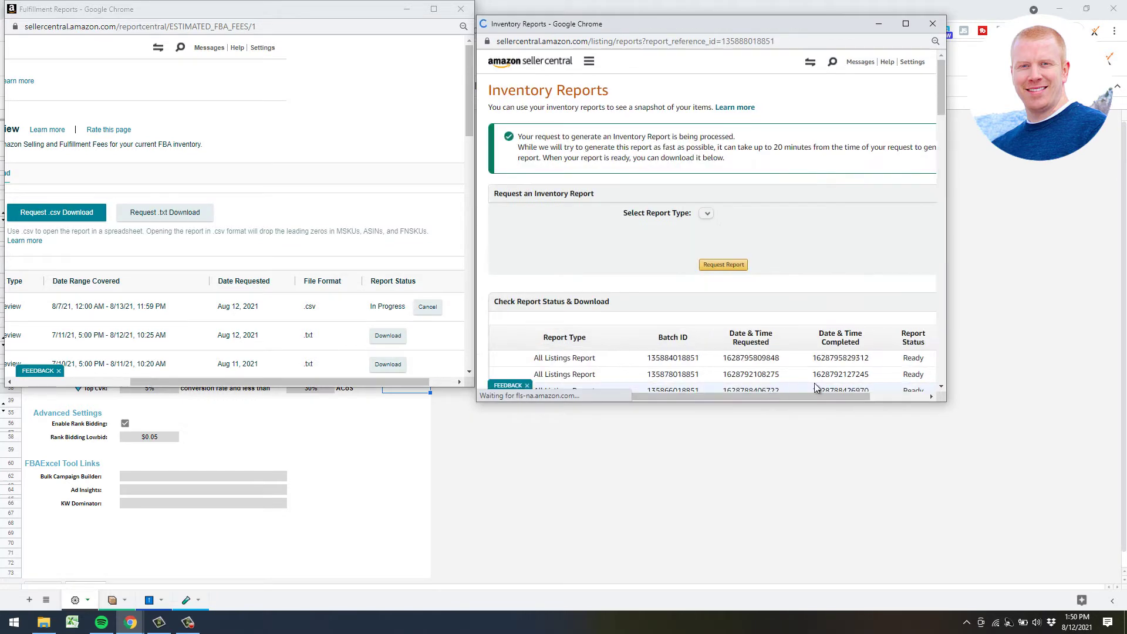
click(894, 366)
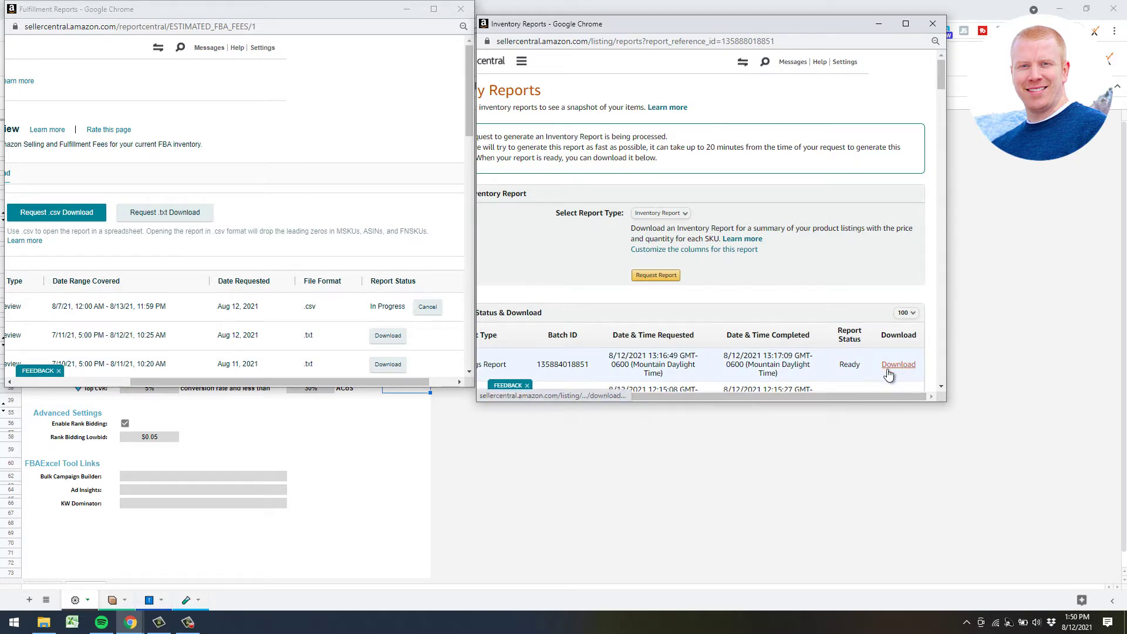
click(460, 9)
Import all listings.txt from the Training Files folder into a new sheet.
click(933, 24)
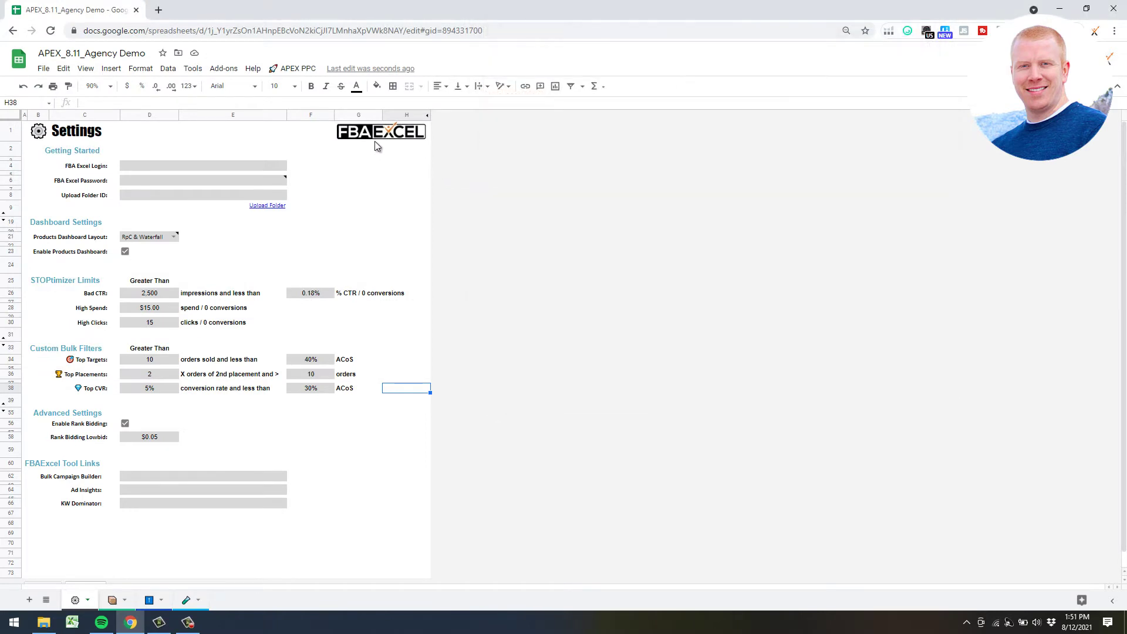
click(41, 69)
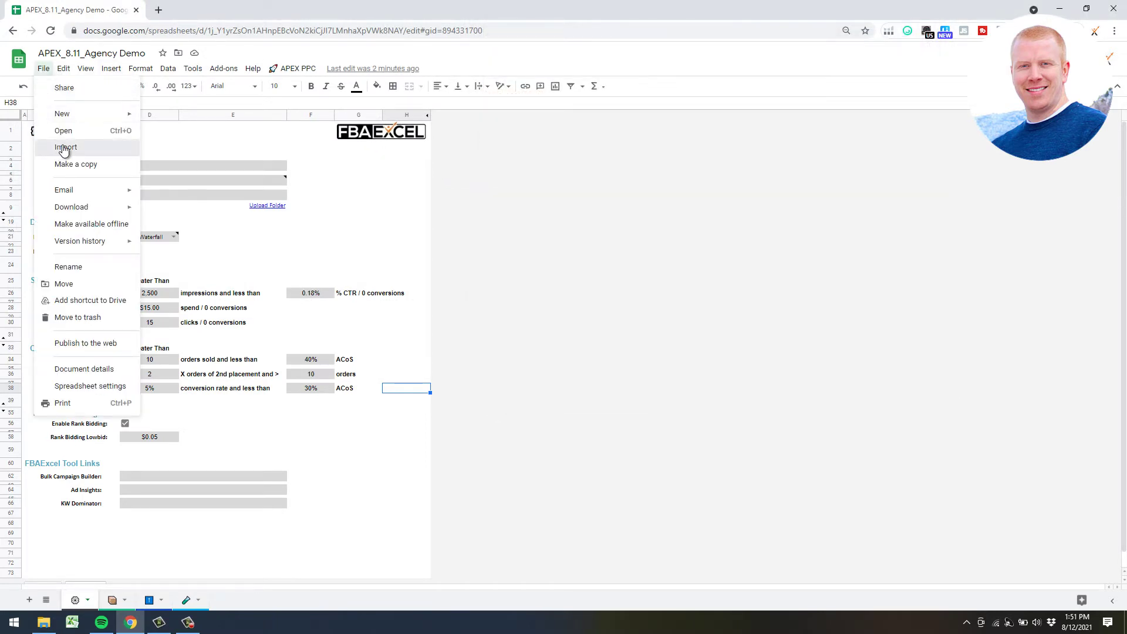
click(62, 151)
scroll(376, 374, down, 5)
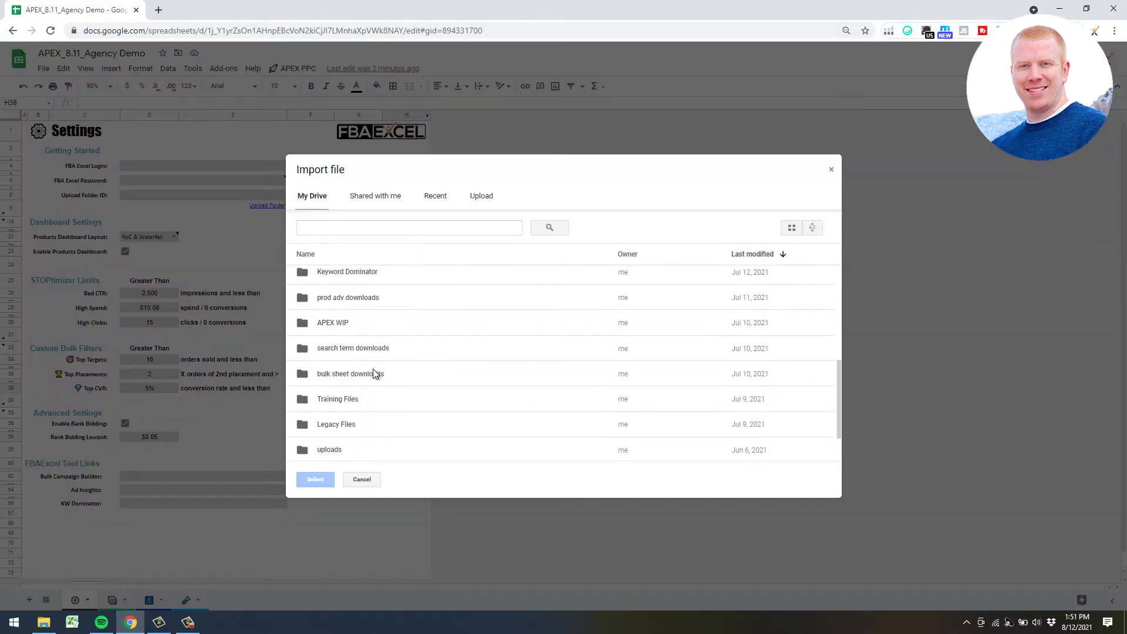
double_click(350, 401)
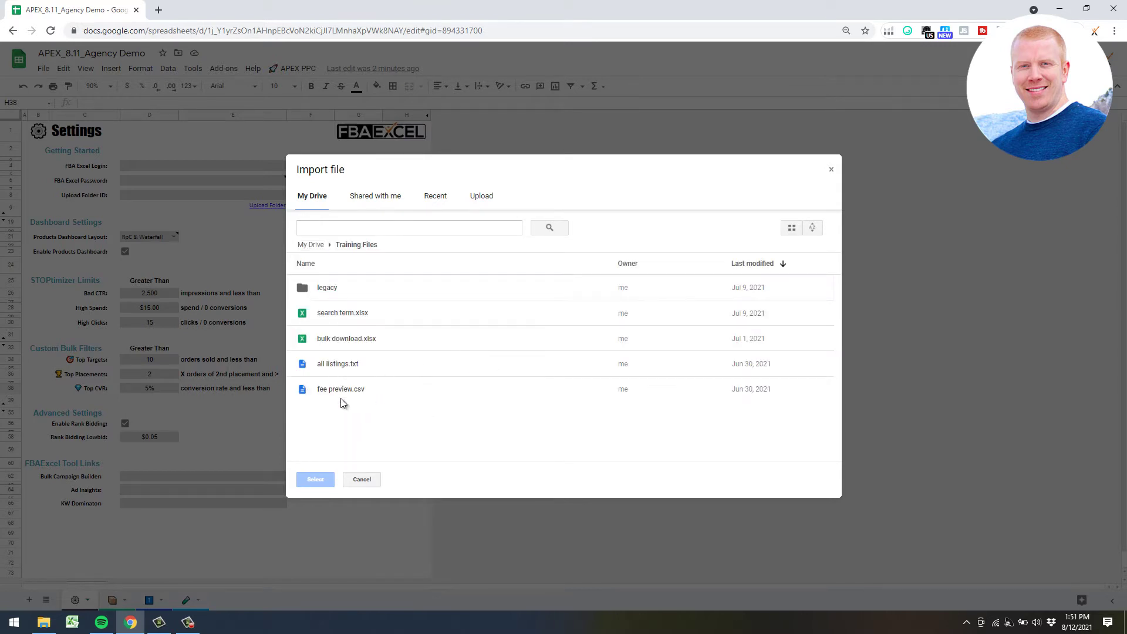
double_click(340, 364)
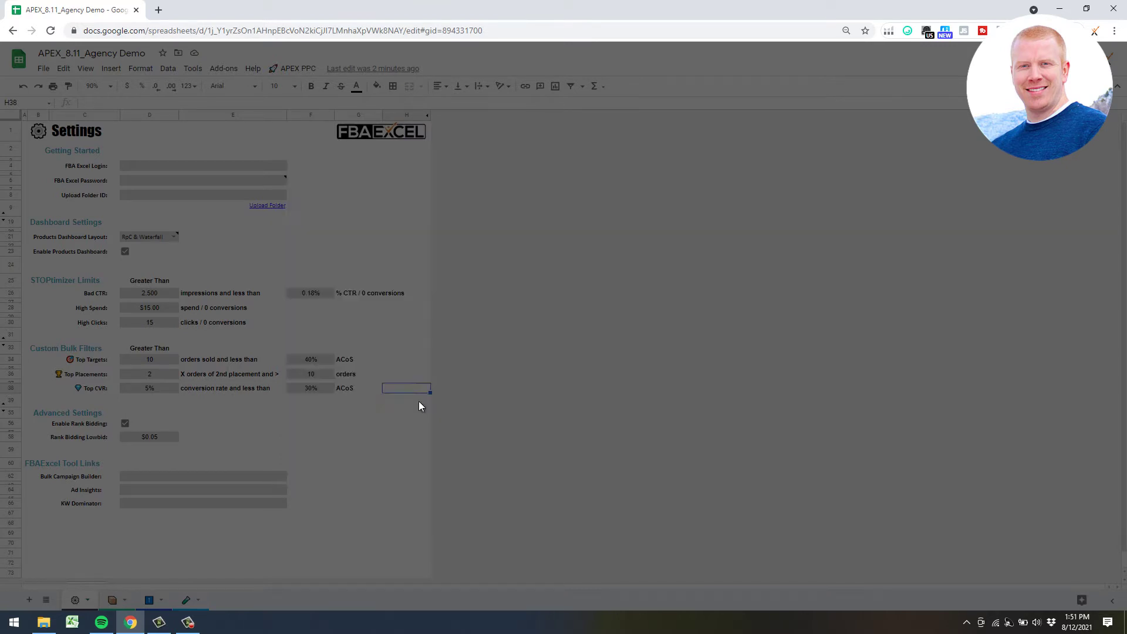
click(508, 341)
click(499, 345)
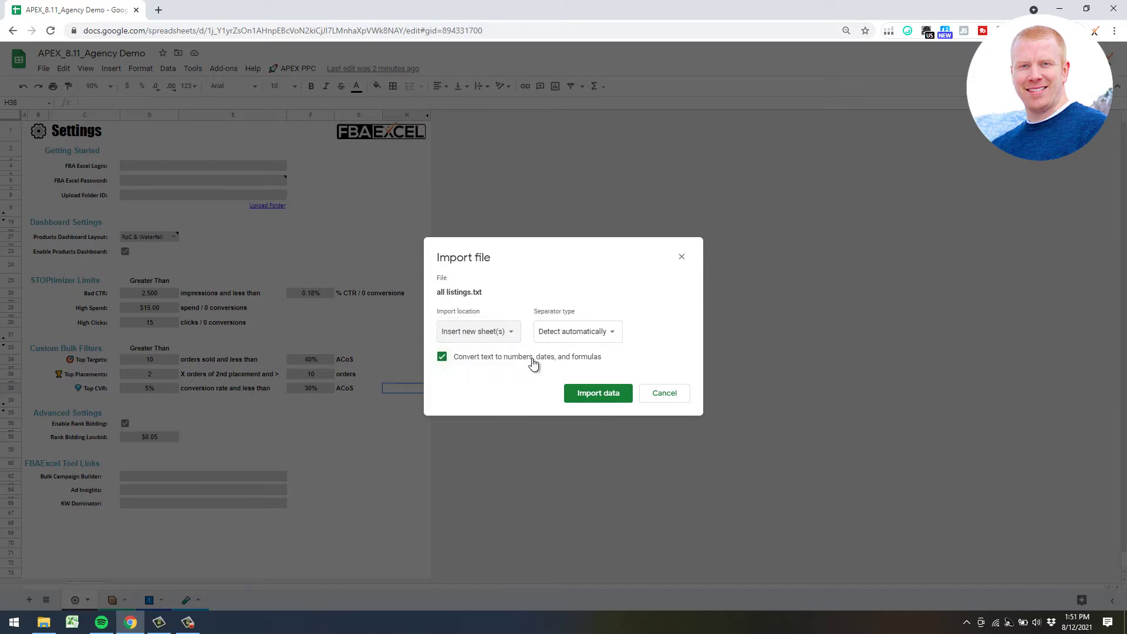
click(593, 403)
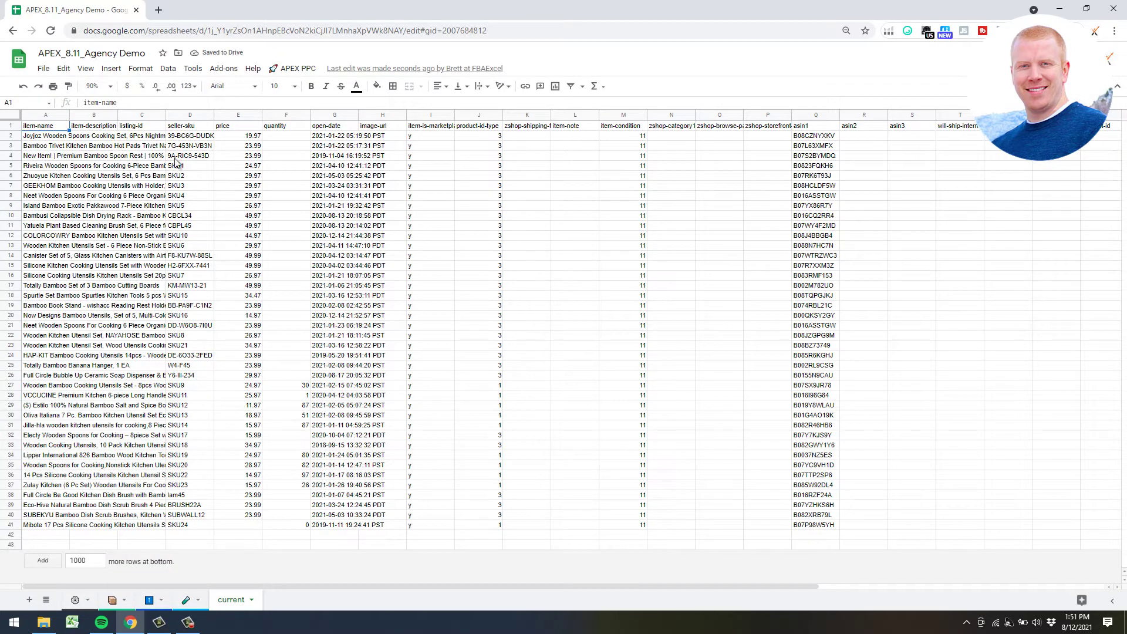
Move item-name, asin1 and product-id-type beside seller-sku, then filter and sort product-id-type Z→A.
click(44, 114)
drag(44, 115, 256, 154)
click(801, 116)
drag(800, 116, 233, 113)
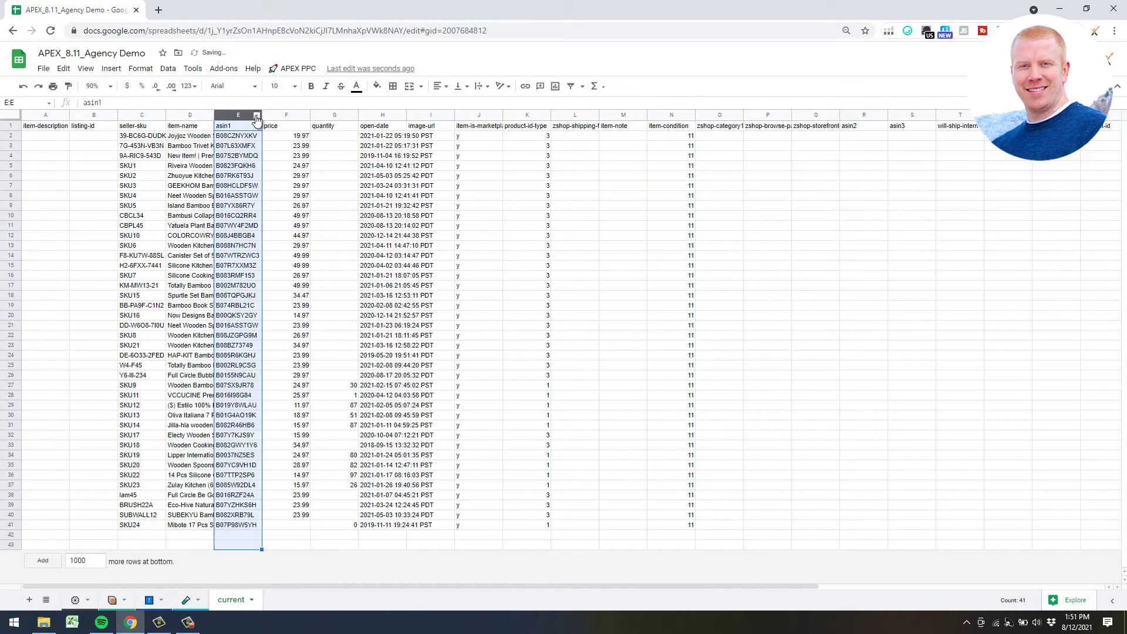
click(522, 115)
drag(495, 115, 308, 121)
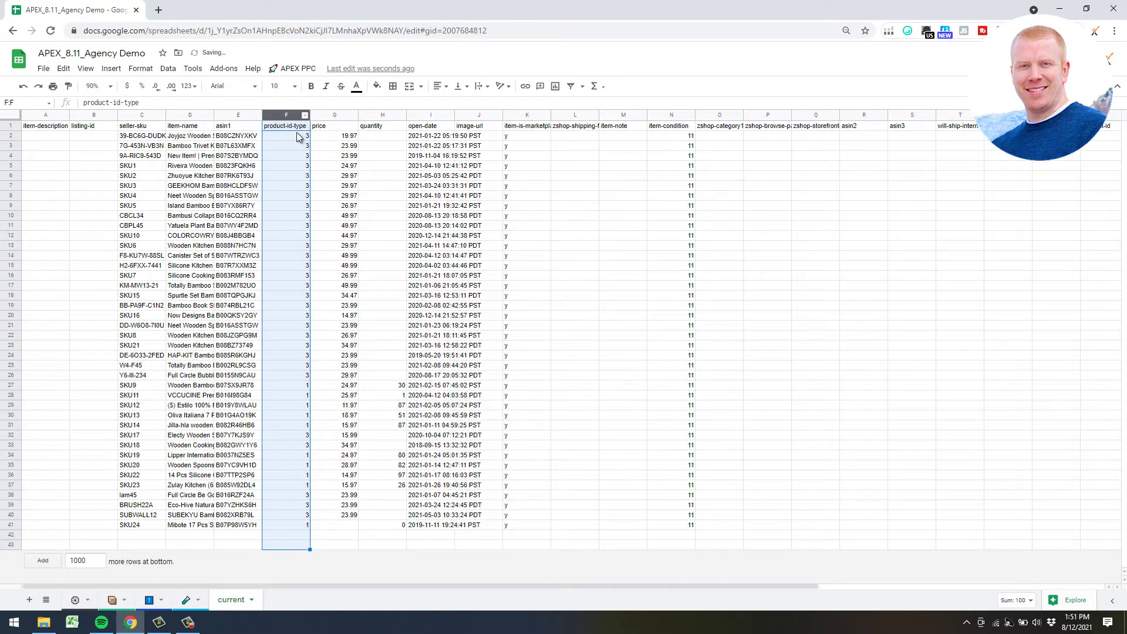
click(303, 125)
click(570, 85)
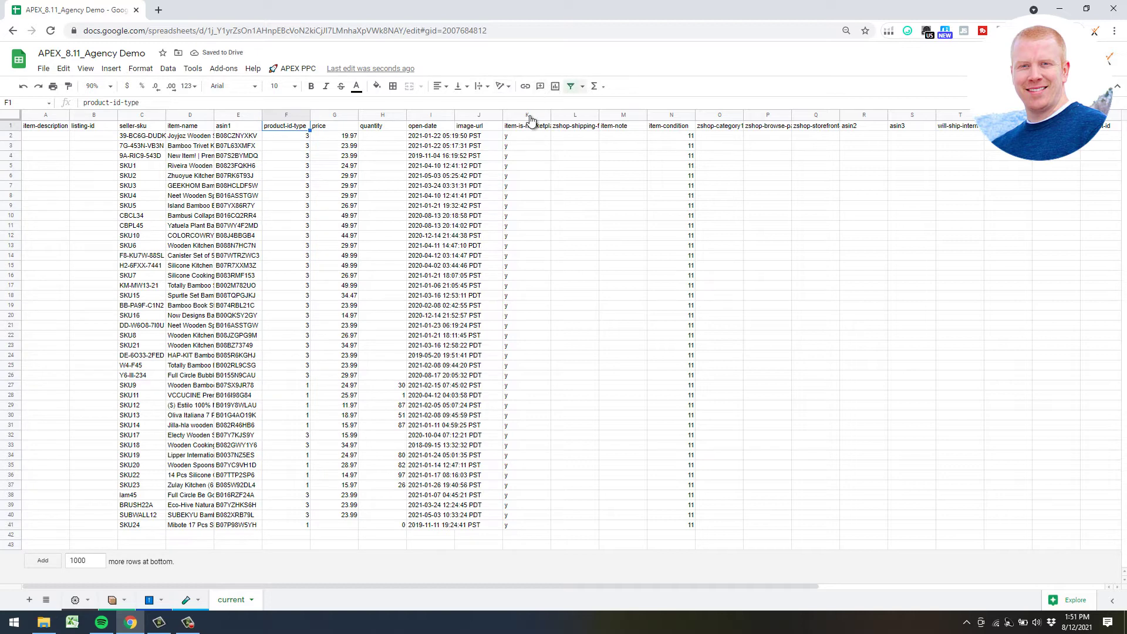
click(305, 127)
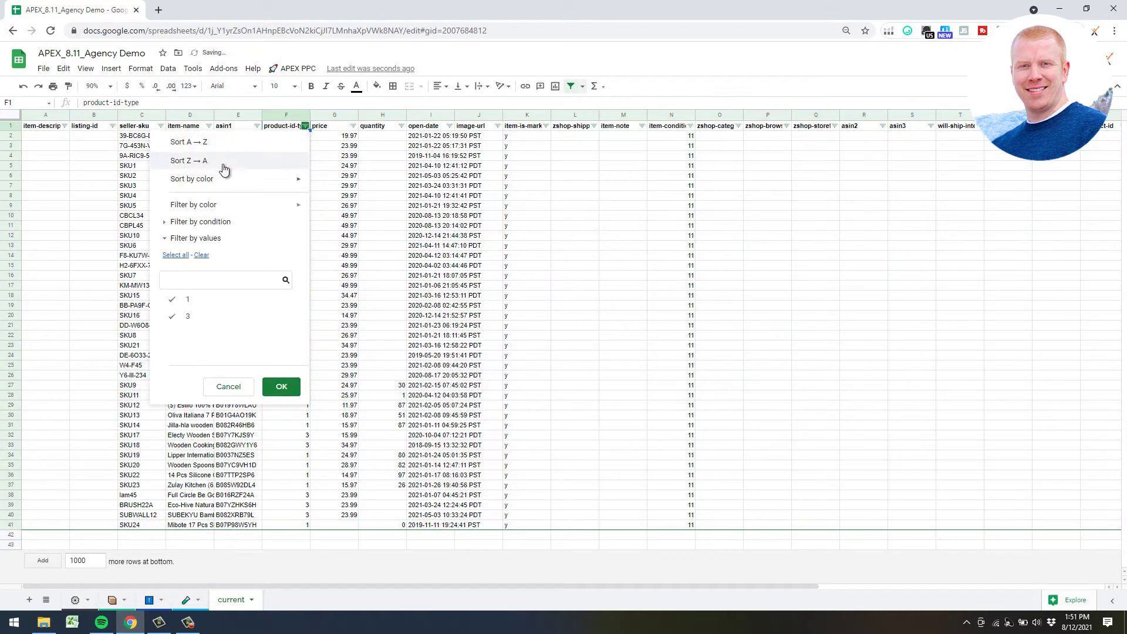
click(222, 165)
Replace product-id-type codes with FBA for rows 2–31 and FBM for rows 32–41.
click(299, 139)
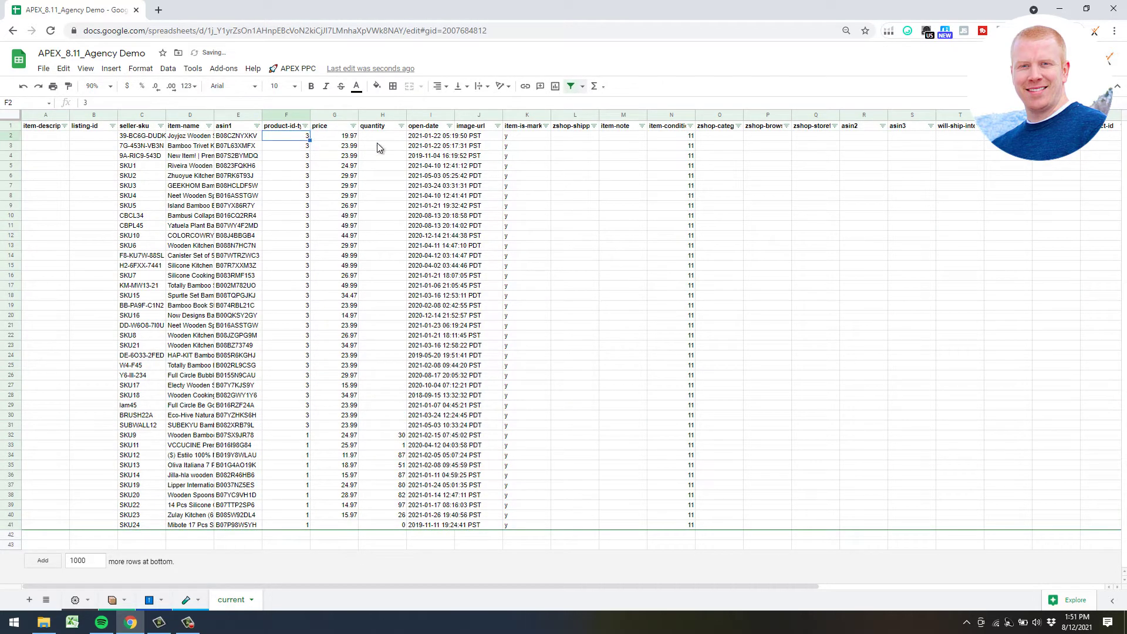
text(FBA)
key(Return)
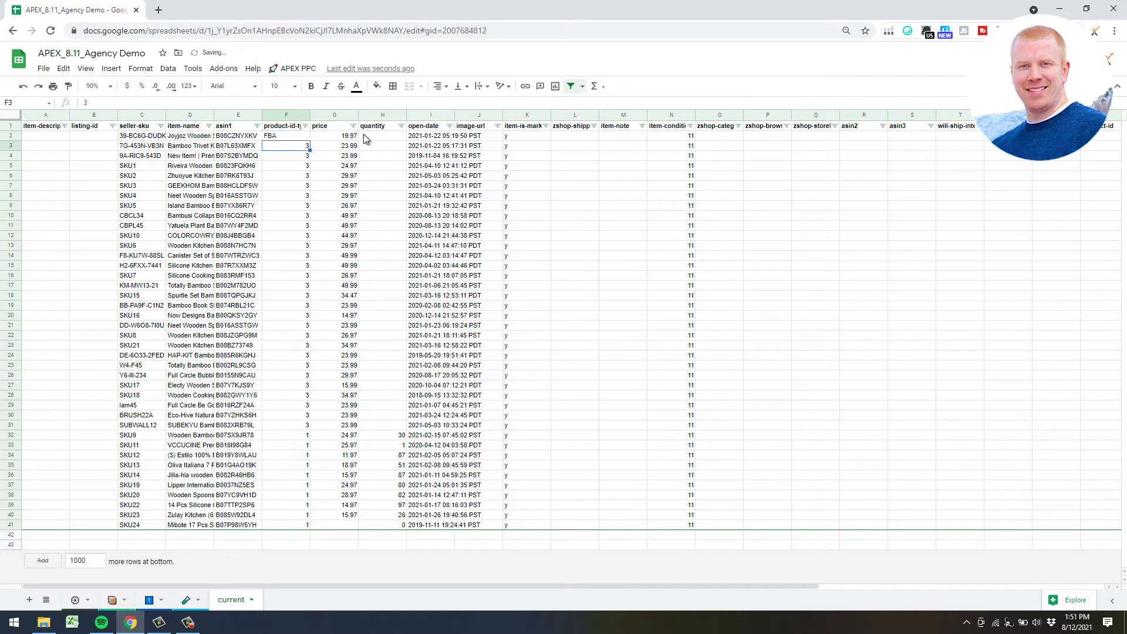
key(Up)
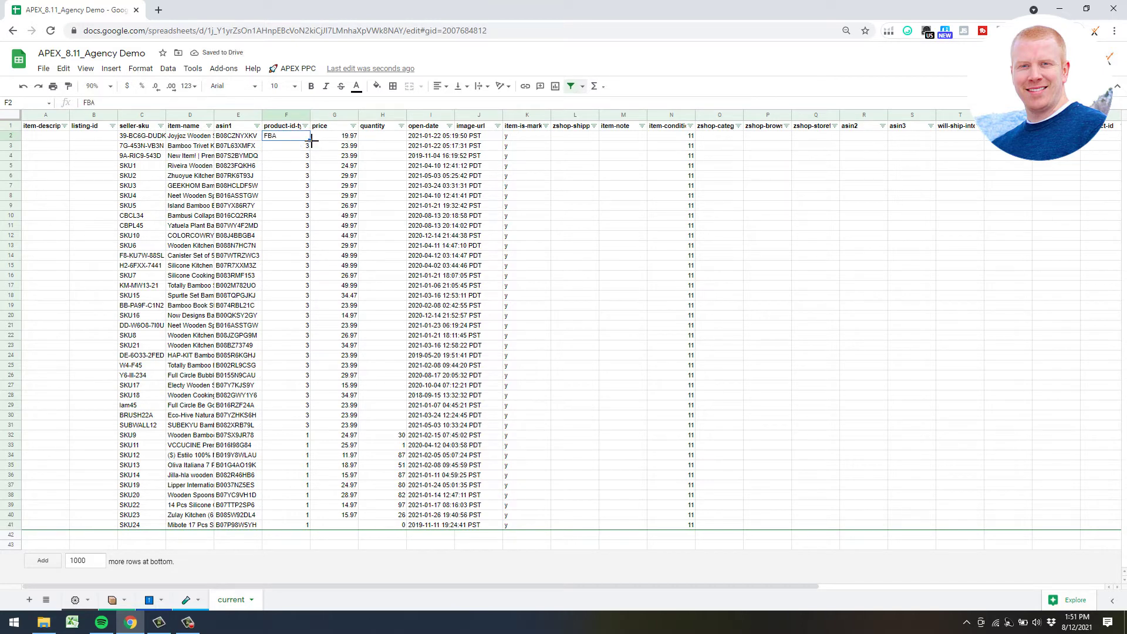
drag(312, 141, 307, 430)
click(288, 436)
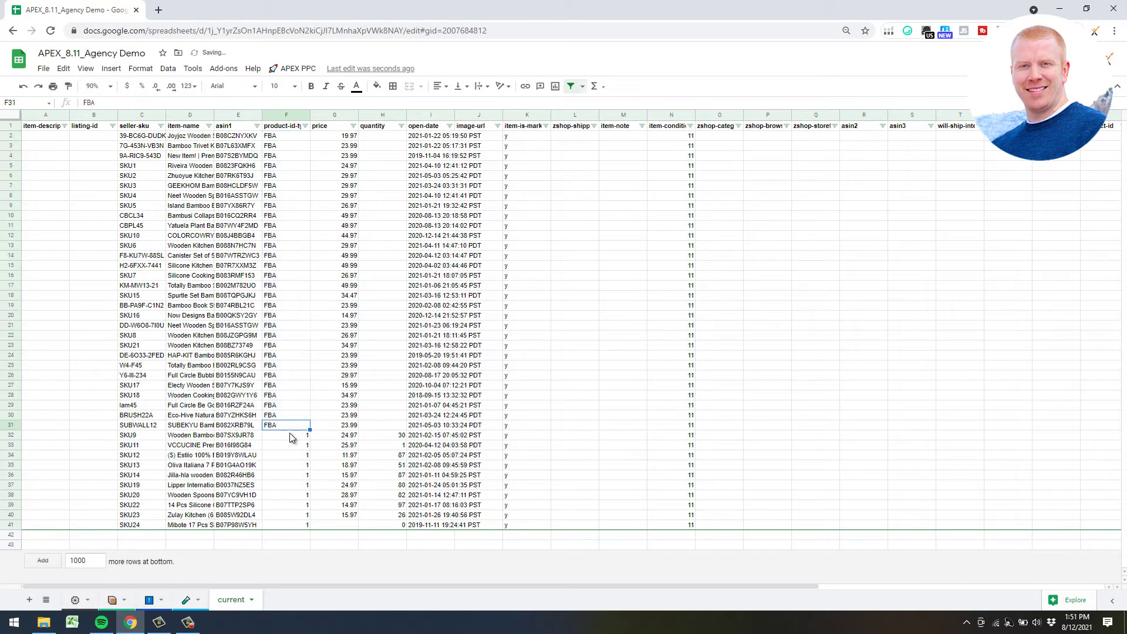
text(FBM)
key(Return)
click(280, 439)
drag(307, 470, 339, 479)
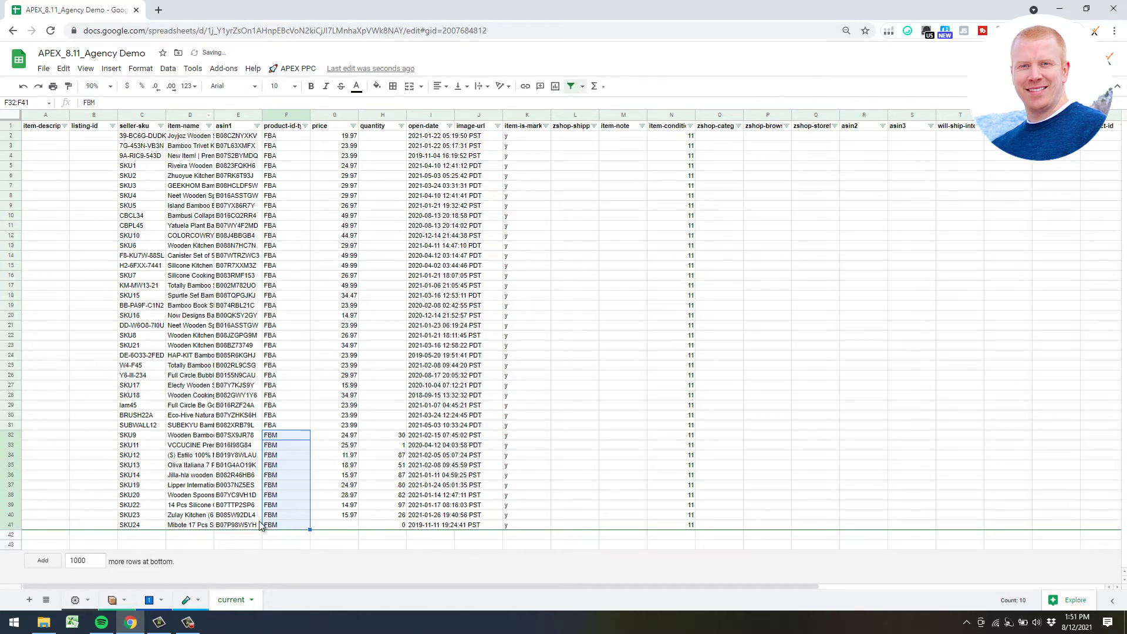
Import fee preview.csv from Training Files into a new sheet.
click(44, 68)
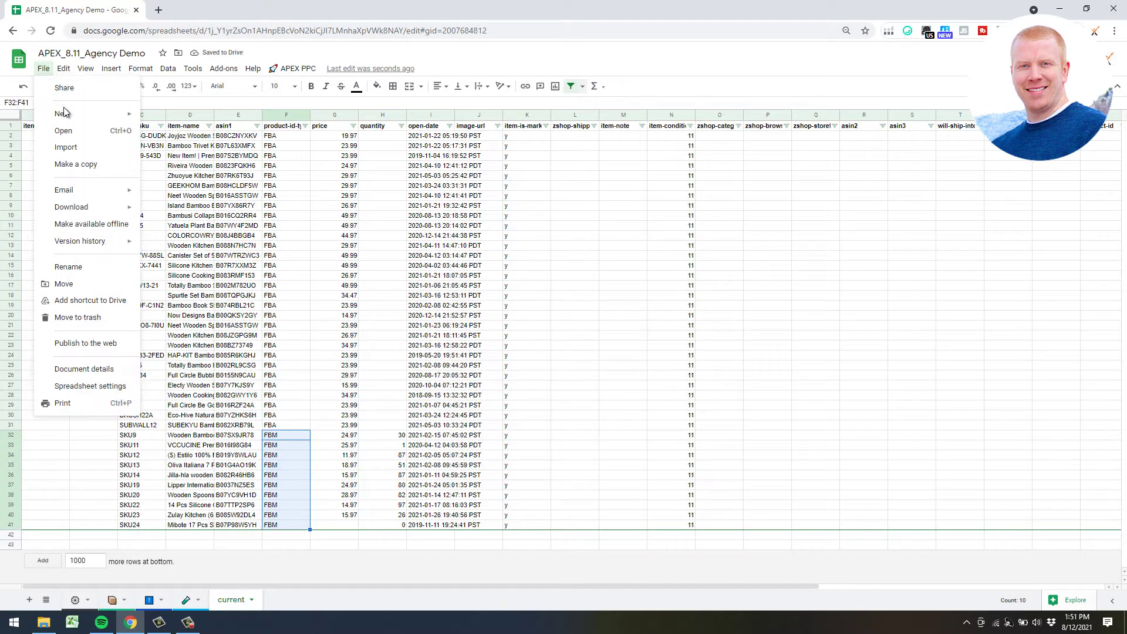
click(69, 147)
scroll(364, 411, down, 4)
double_click(343, 404)
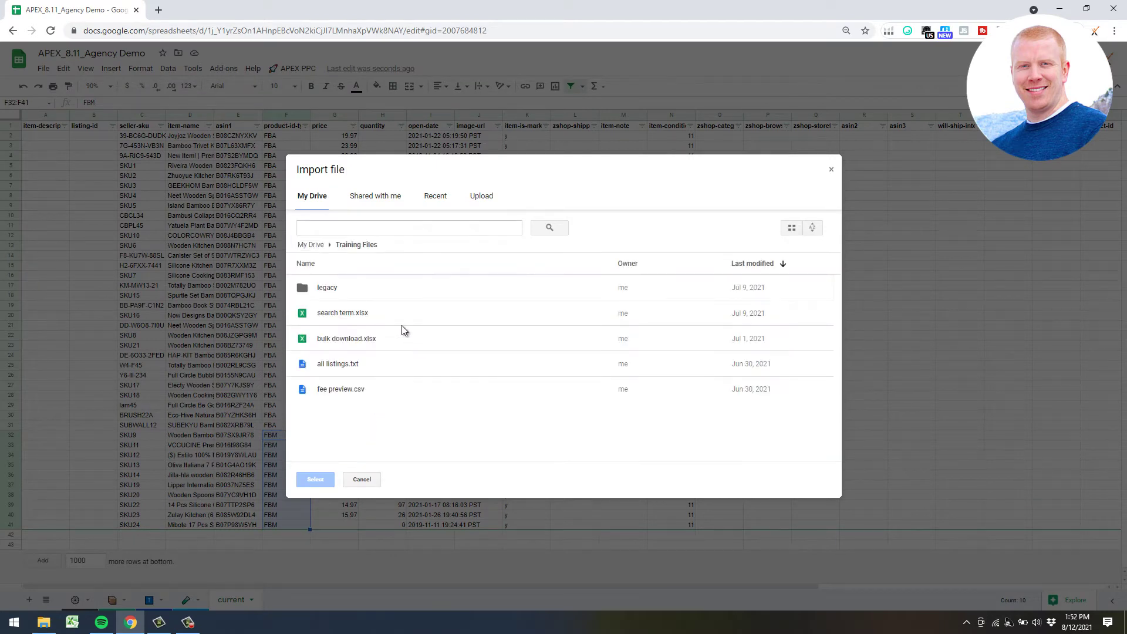
double_click(343, 387)
click(488, 329)
click(509, 348)
click(586, 394)
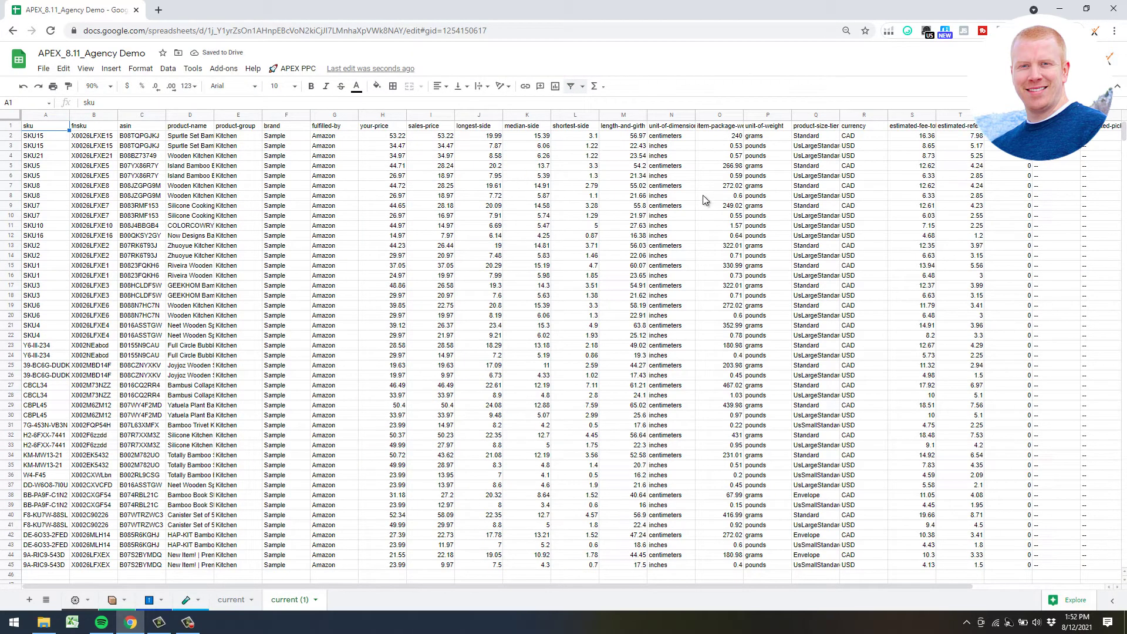
Sort unit-of-dimension Z→A so inches rows lead, and copy A2:Y26.
click(671, 126)
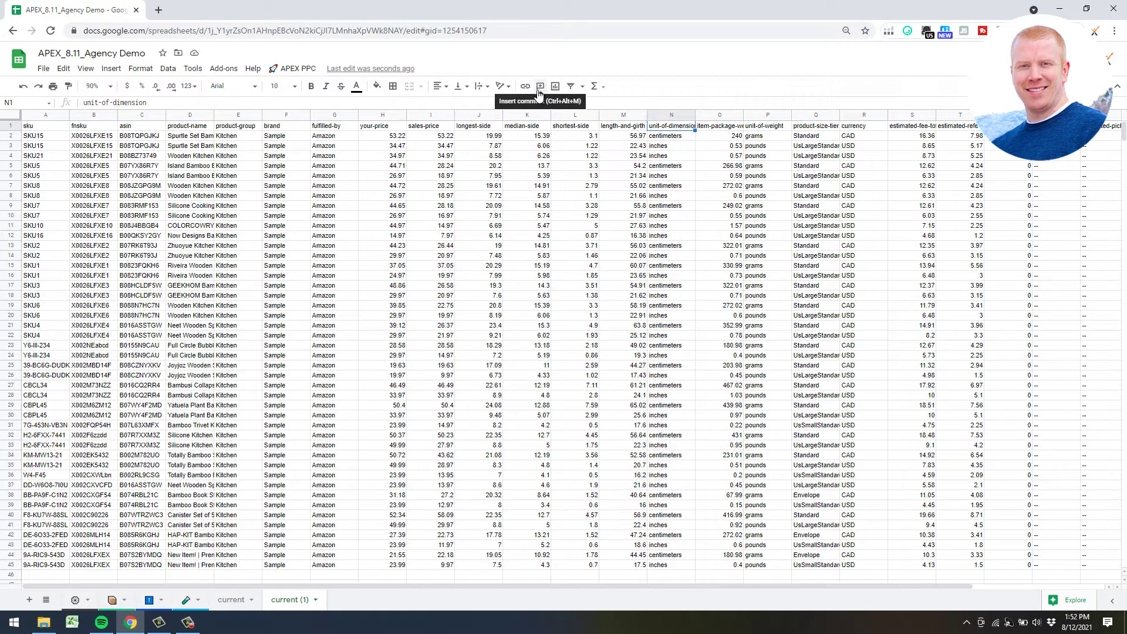
click(569, 90)
click(690, 127)
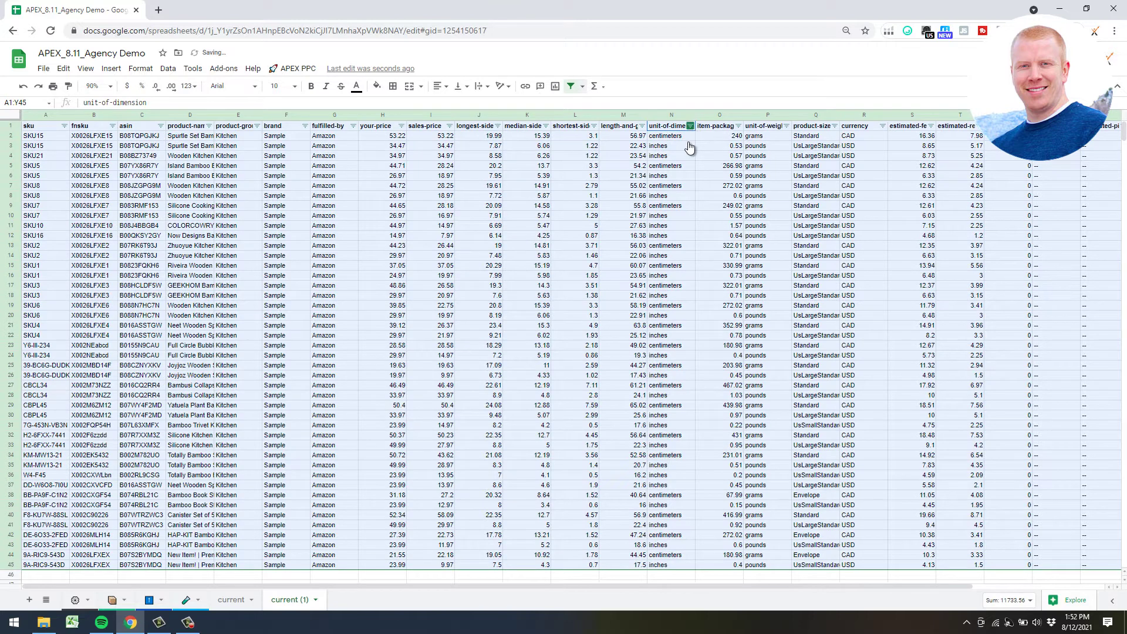
click(624, 166)
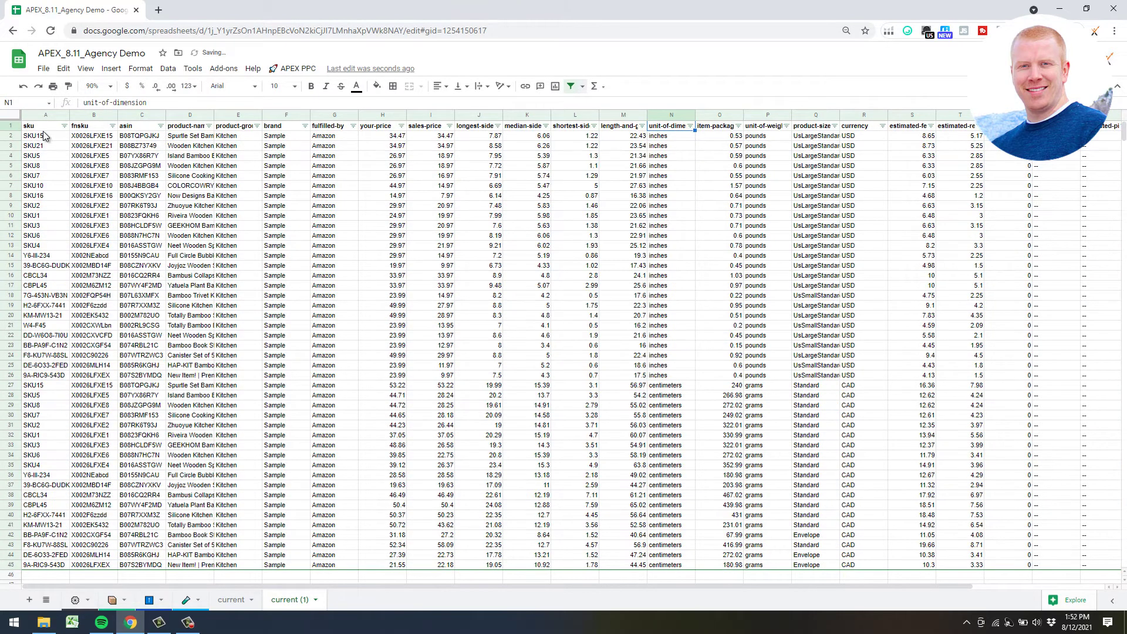
click(45, 135)
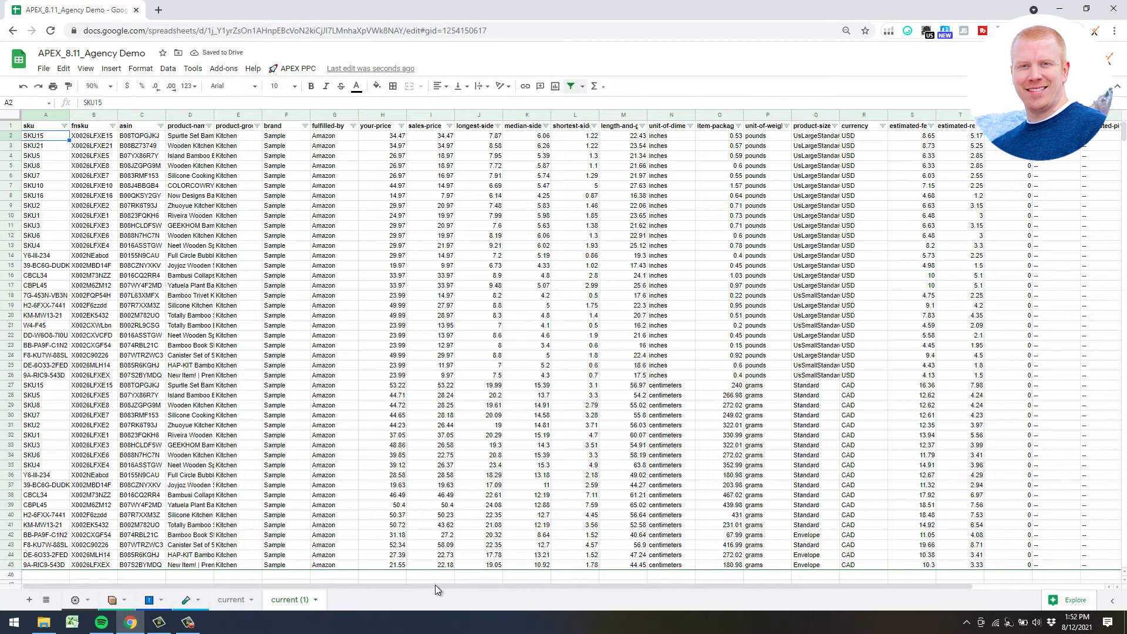
drag(435, 585, 674, 586)
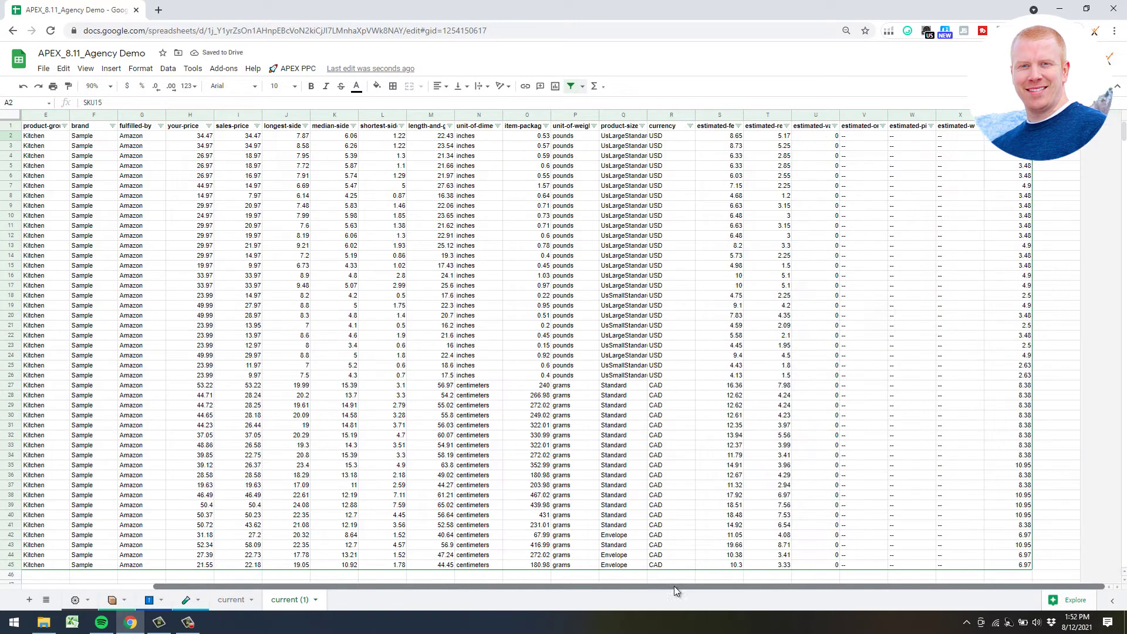
shift+click(1031, 377)
key(ctrl+c)
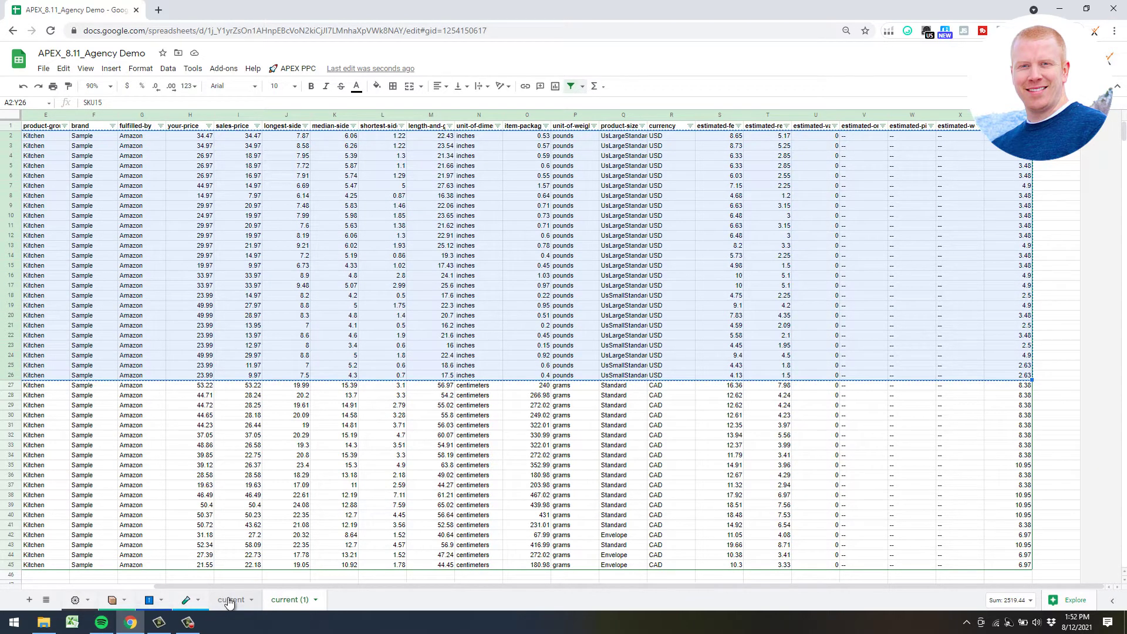
Run the Onboarding step '2) Paste All Listing & Fee Preview Report' and confirm.
click(298, 70)
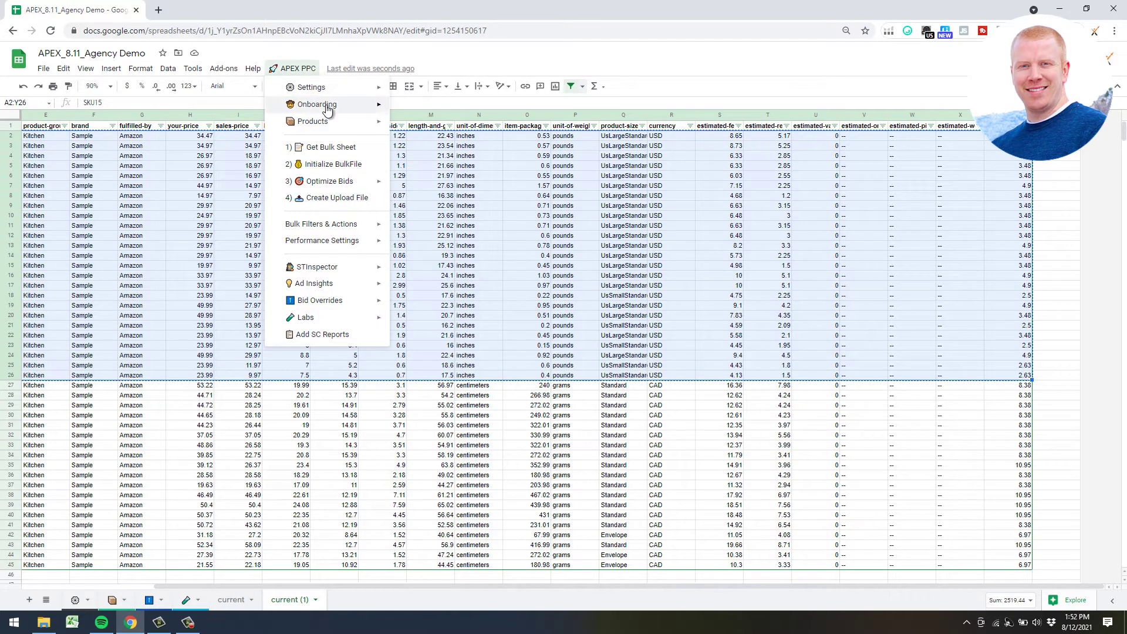
mouse_move(329, 106)
click(470, 142)
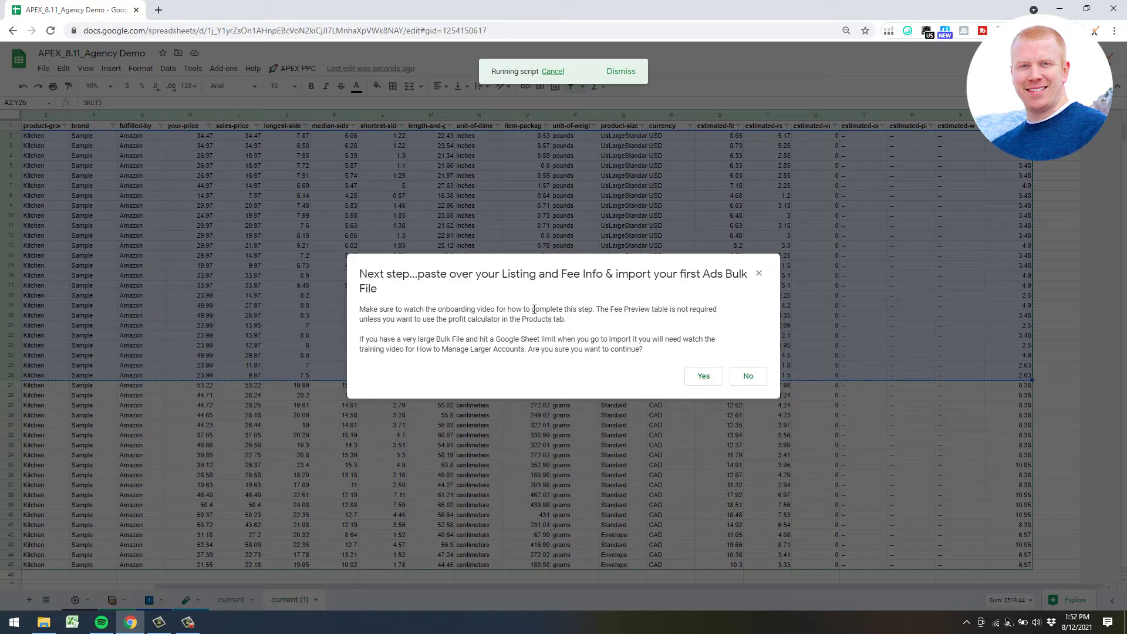
key(Return)
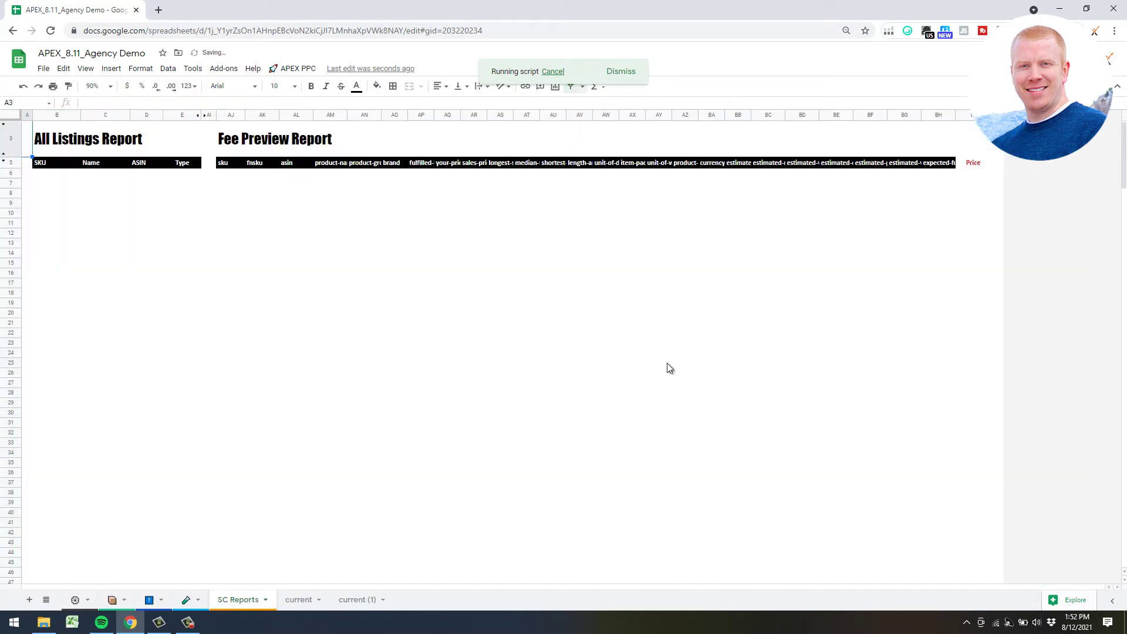
Paste the copied inches rows as values only at cell AJ6.
click(230, 175)
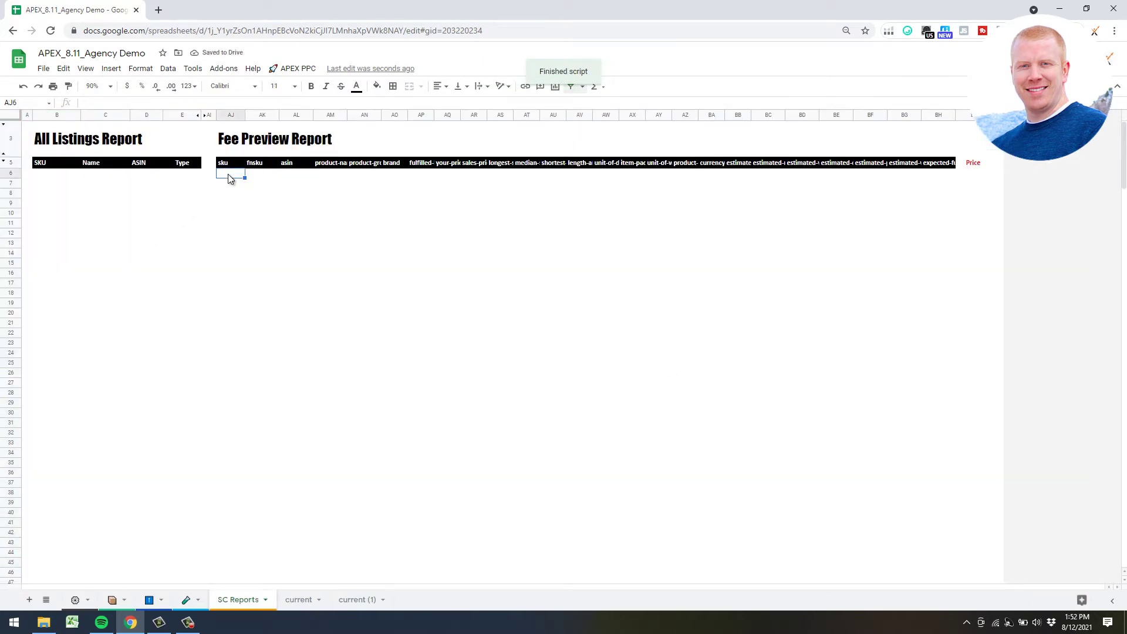
right_click(229, 174)
mouse_move(268, 237)
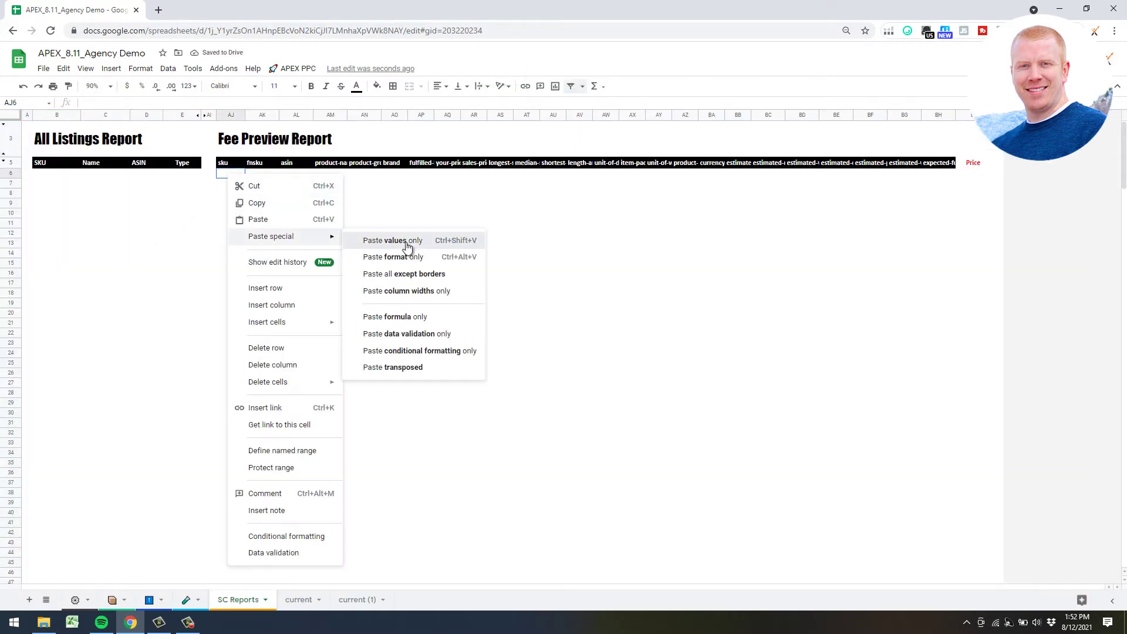
click(389, 242)
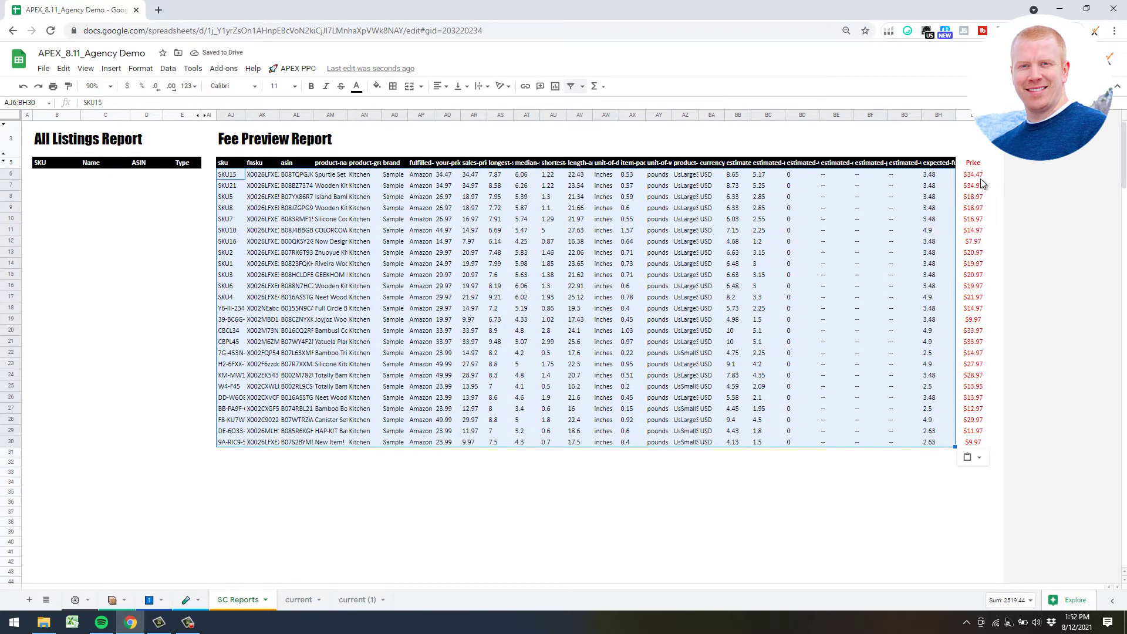
click(632, 491)
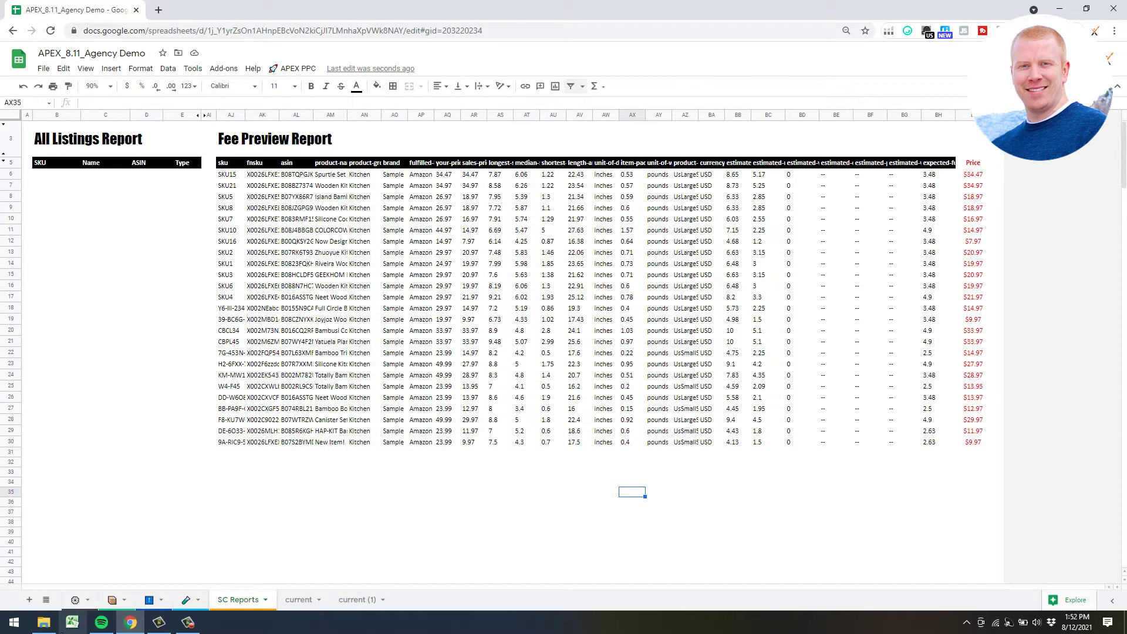
Copy C2:F41 from 'current' and paste it at B6 on SC Reports.
click(298, 600)
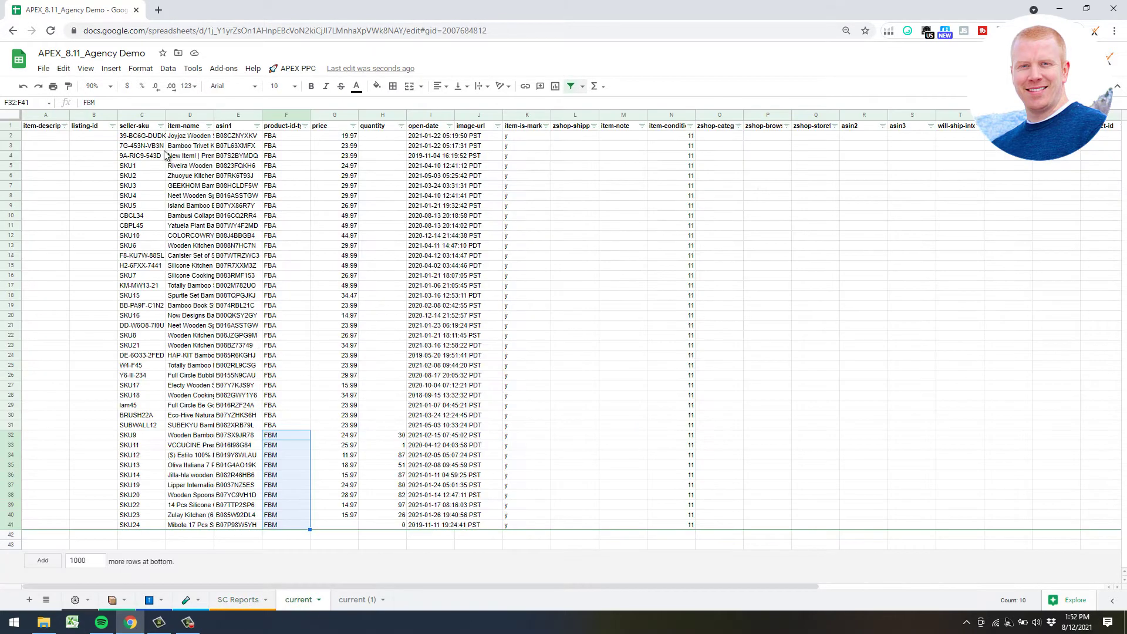
click(144, 135)
shift+click(277, 526)
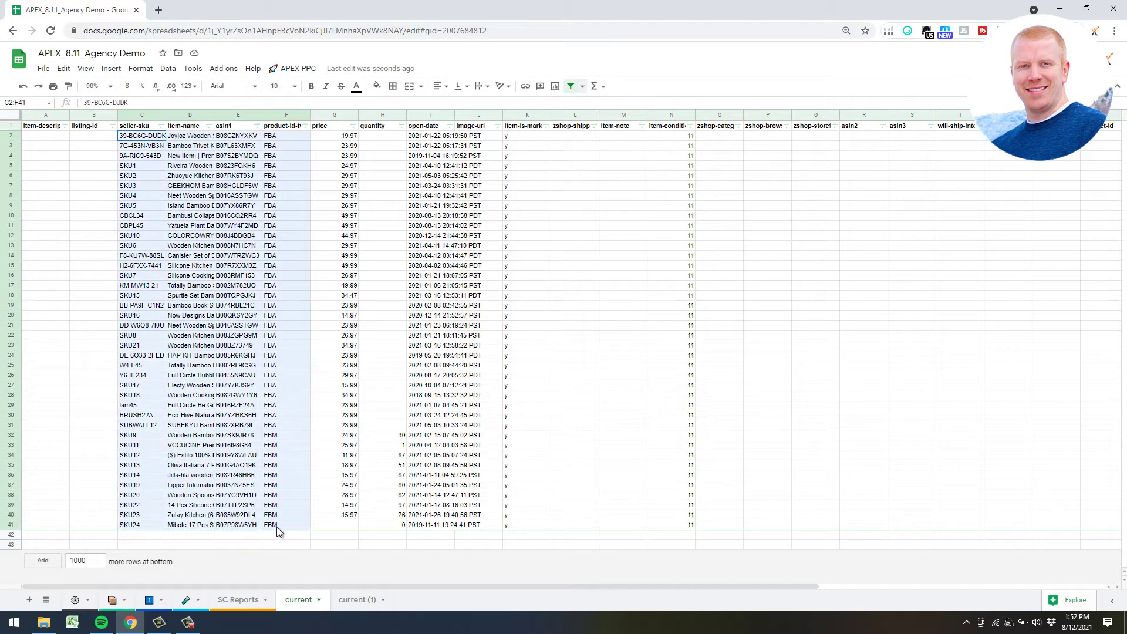
click(243, 601)
click(38, 175)
key(ctrl+v)
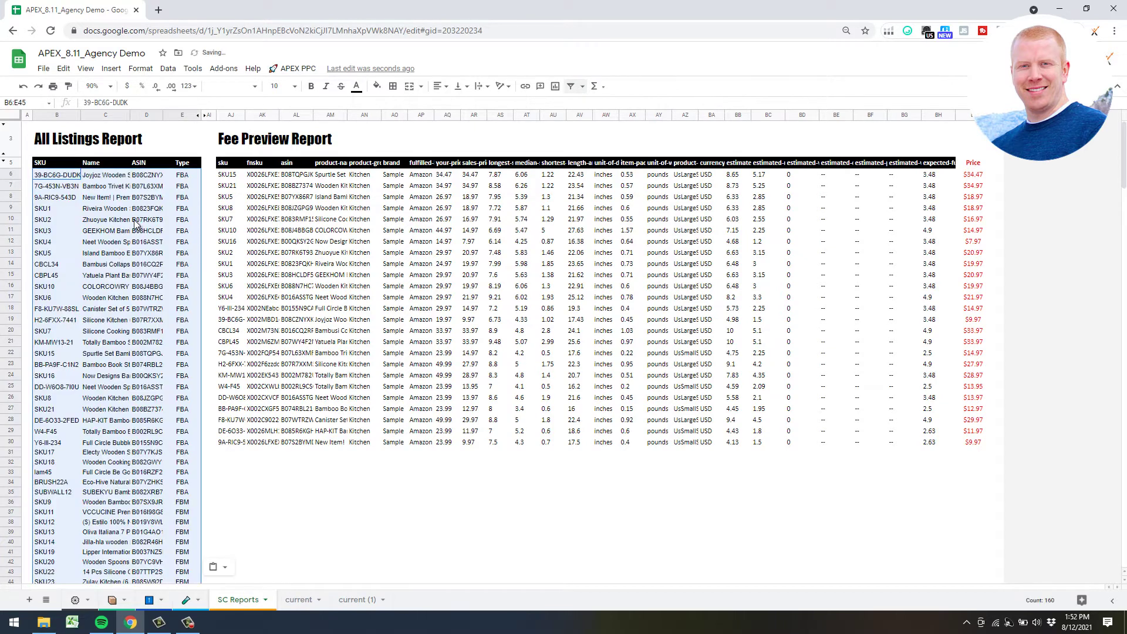
Delete the 'current' and 'current (1)' sheets.
click(319, 601)
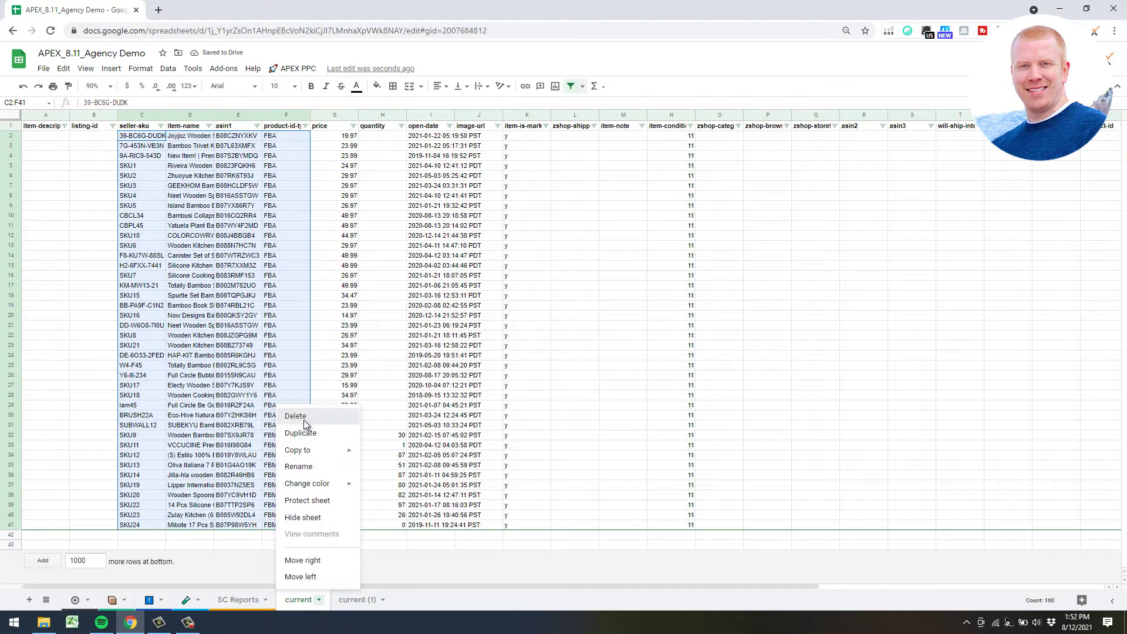
click(296, 416)
click(669, 350)
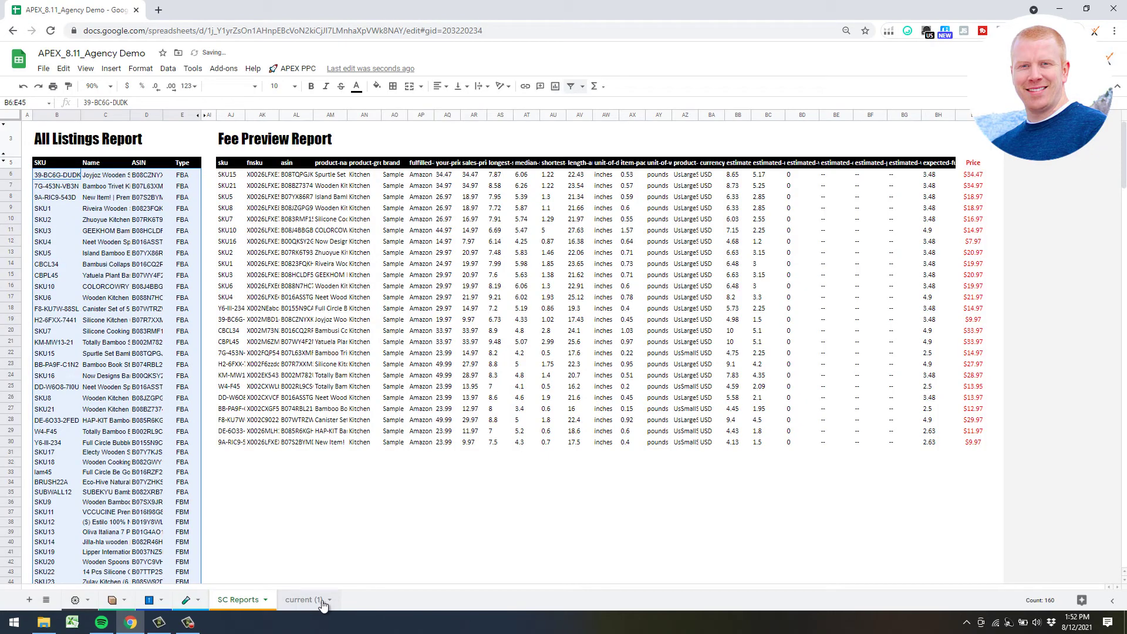
click(328, 600)
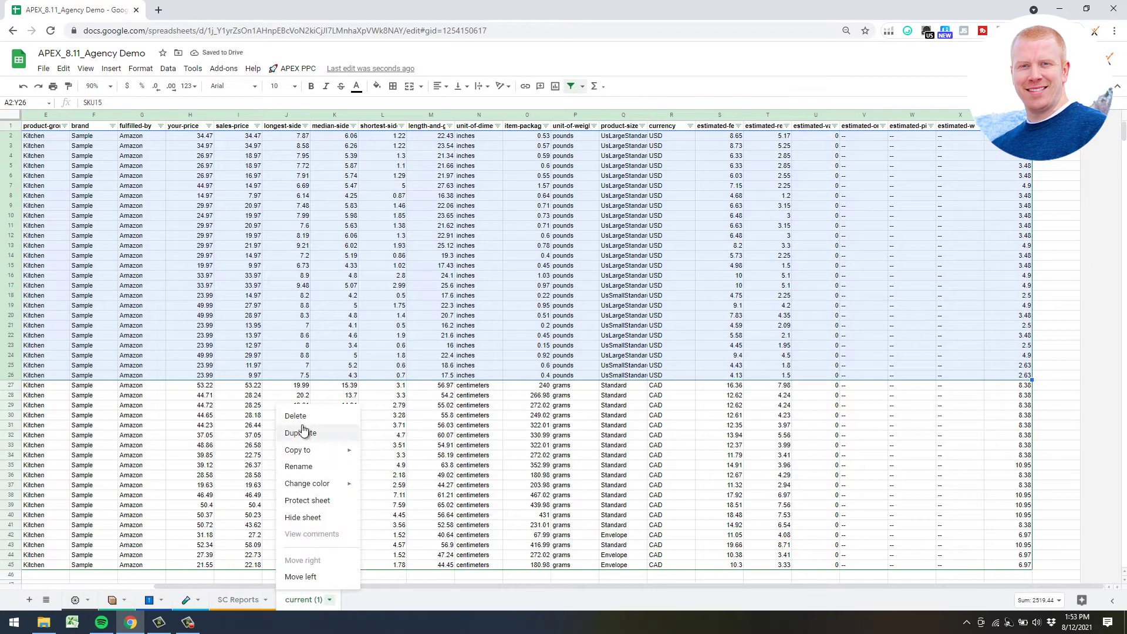
click(299, 417)
click(681, 350)
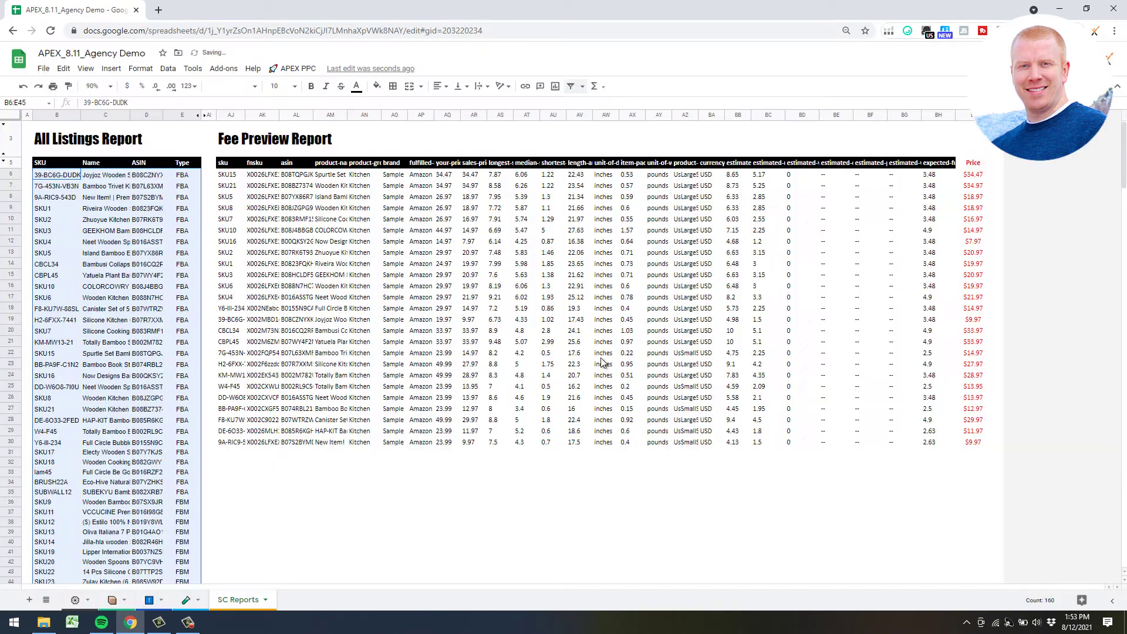
Hide the SC Reports sheet.
click(297, 495)
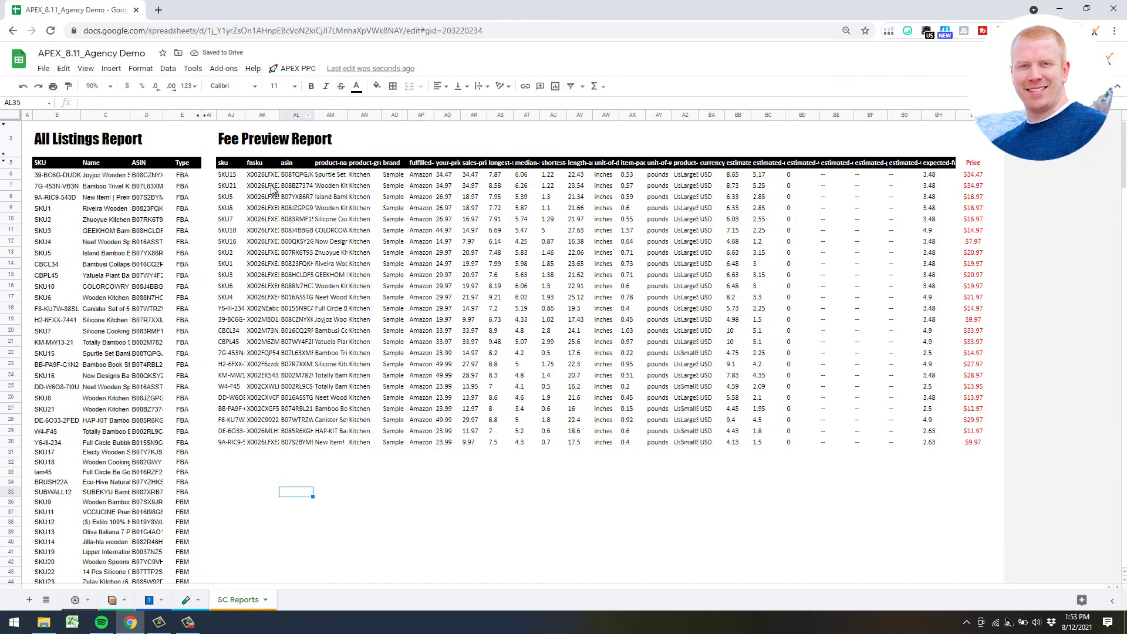
click(266, 600)
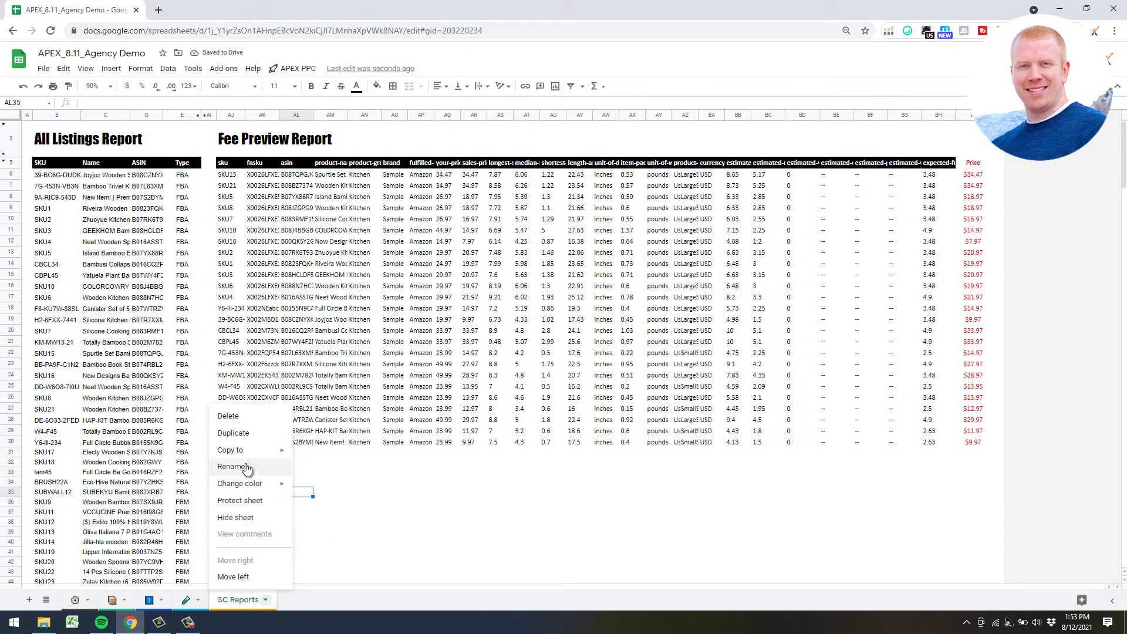
click(238, 518)
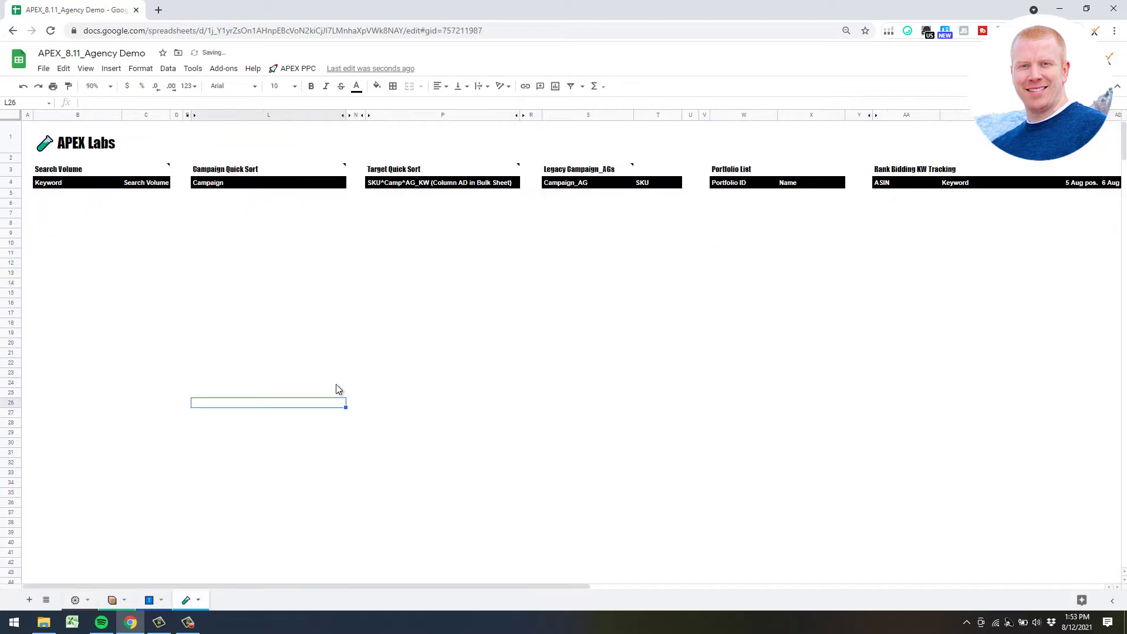
Run the Onboarding step '3) Sync Products Dashboard', confirm it, and dismiss Sync Complete.
click(294, 68)
mouse_move(321, 104)
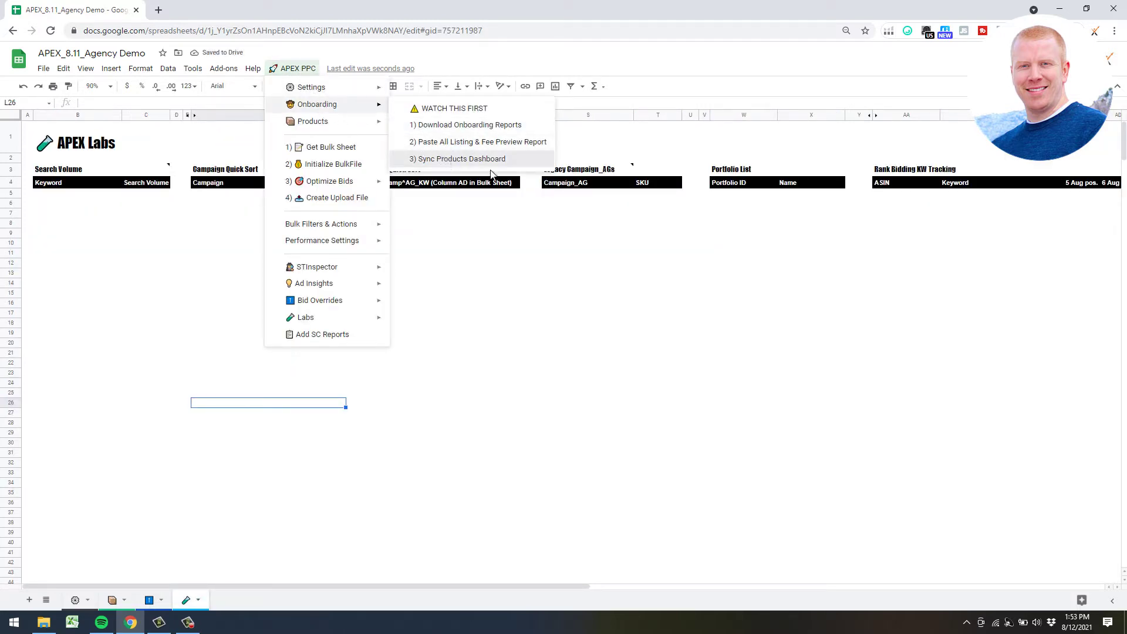
click(444, 159)
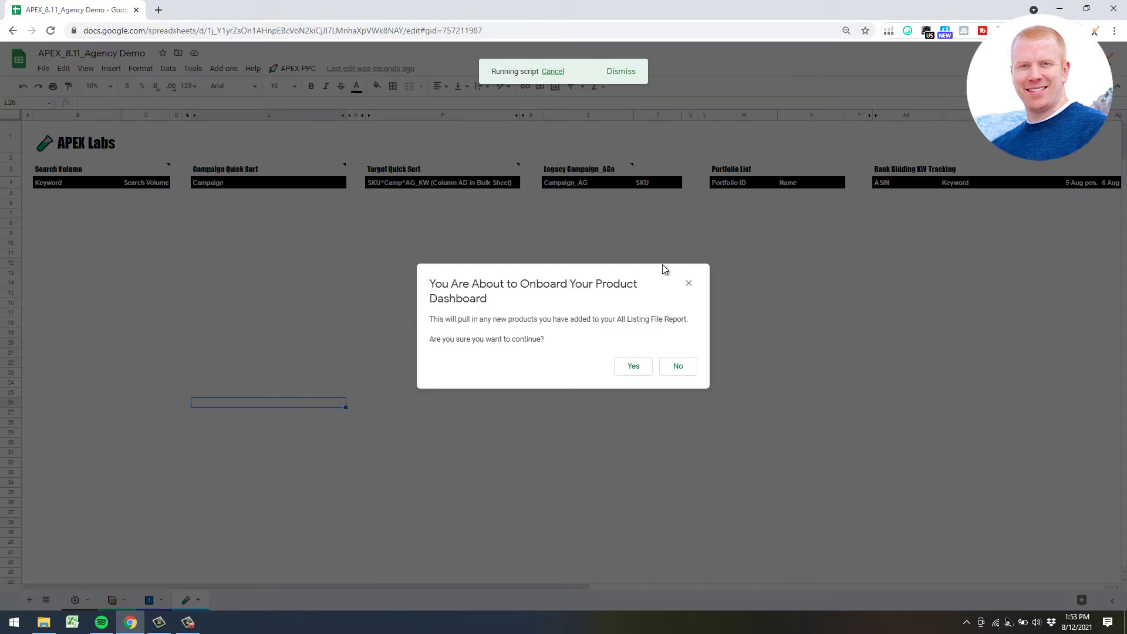
click(636, 368)
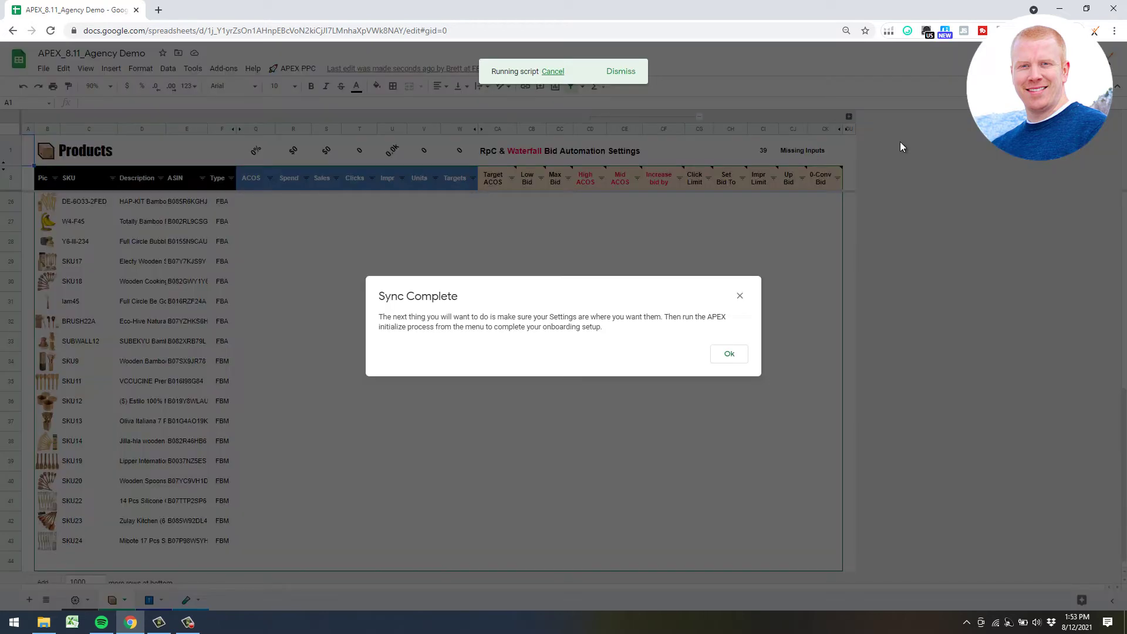
click(732, 352)
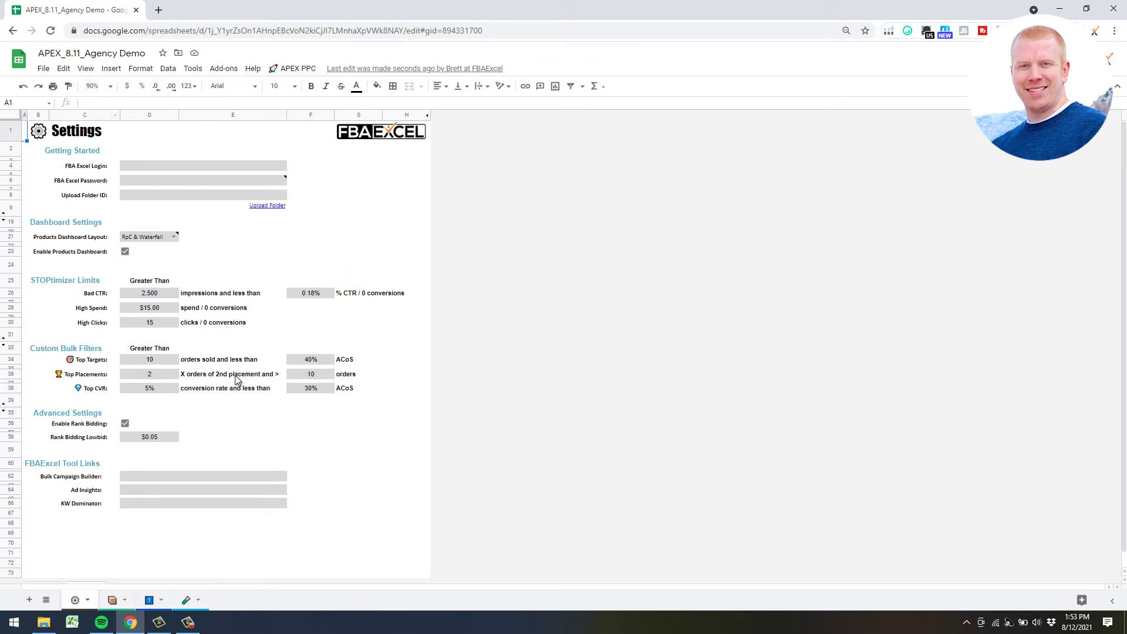
Run APEX PPC '1) Get Bulk Sheet' to open Amazon Advertising's Bulk operations.
click(294, 68)
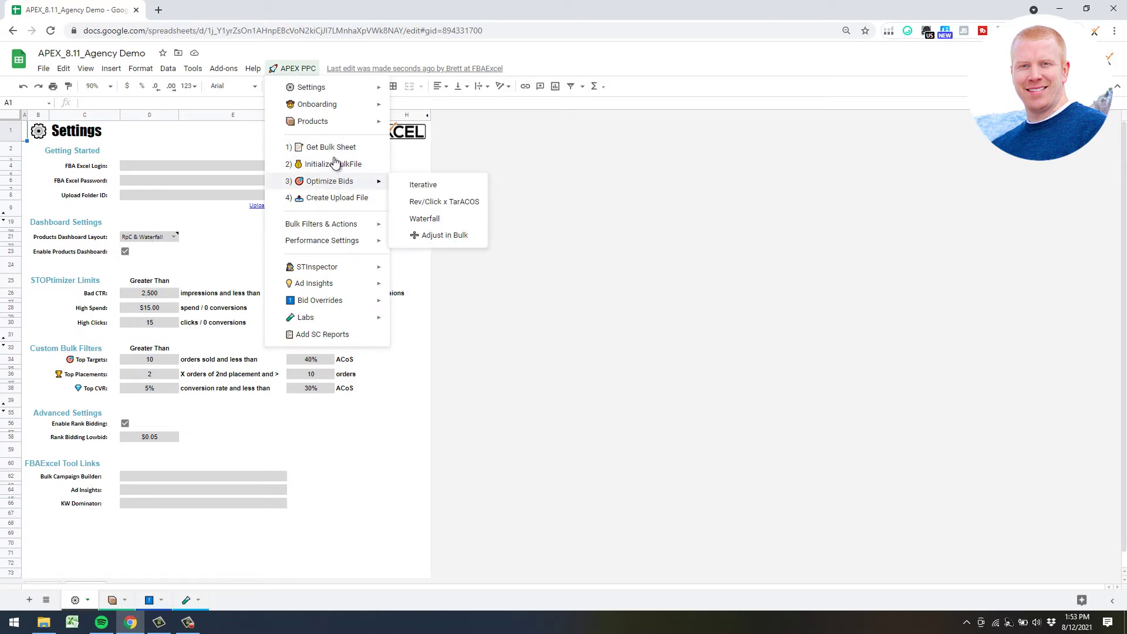
click(329, 148)
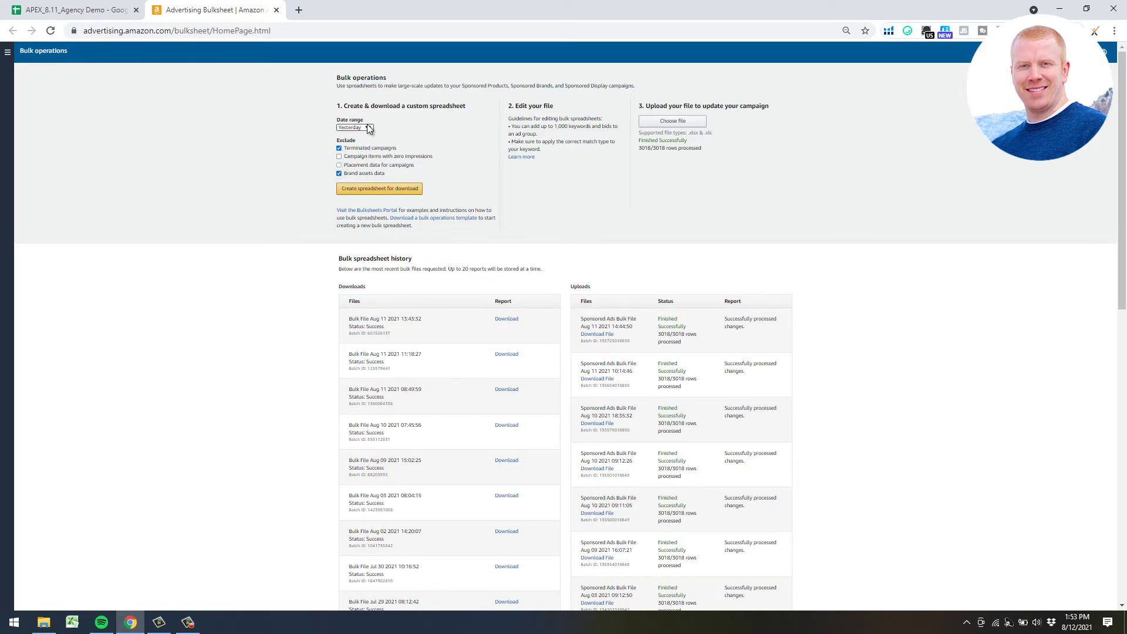
Request a 30-day bulk spreadsheet for download and return to the APEX spreadsheet.
click(368, 128)
click(354, 167)
click(382, 192)
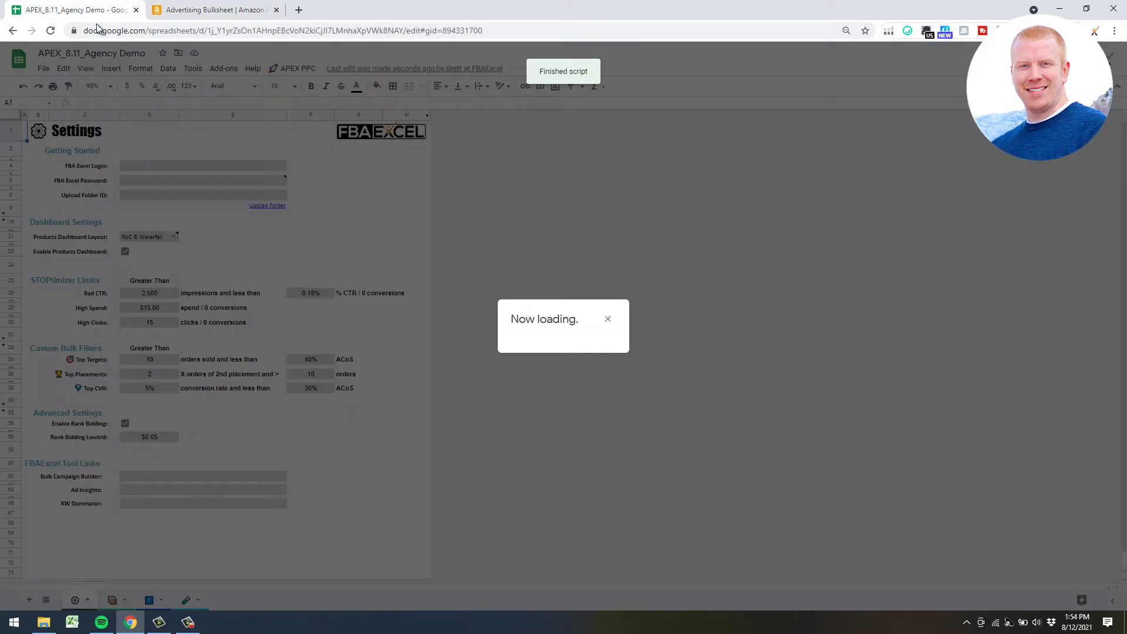
click(94, 10)
Import bulk download.xlsx from Training Files into new sheets of the spreadsheet.
click(43, 68)
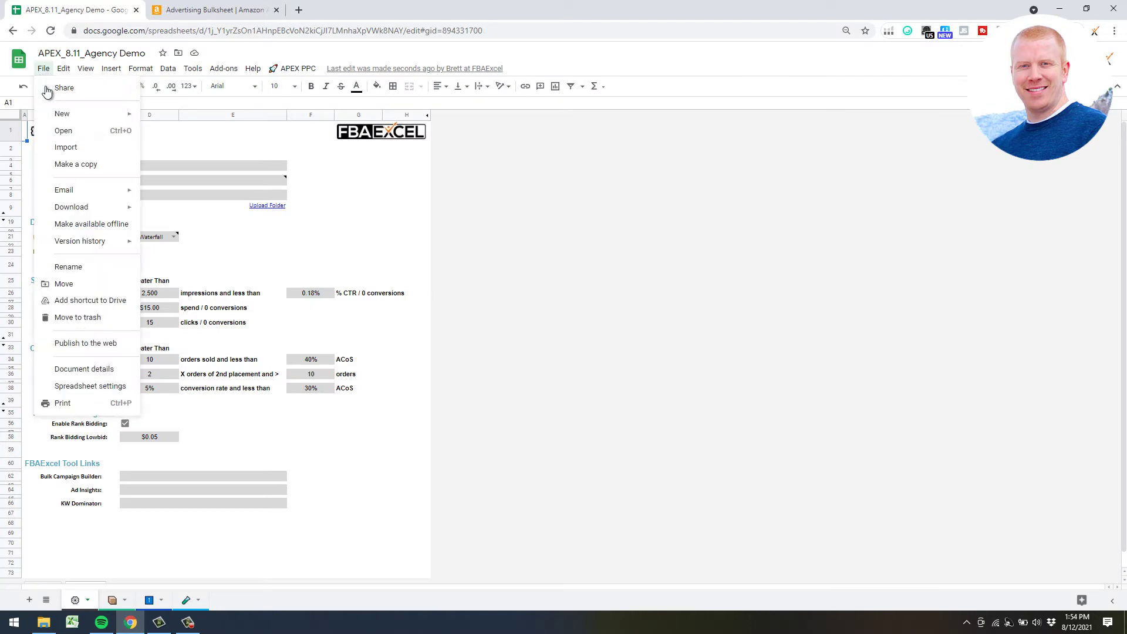
click(68, 147)
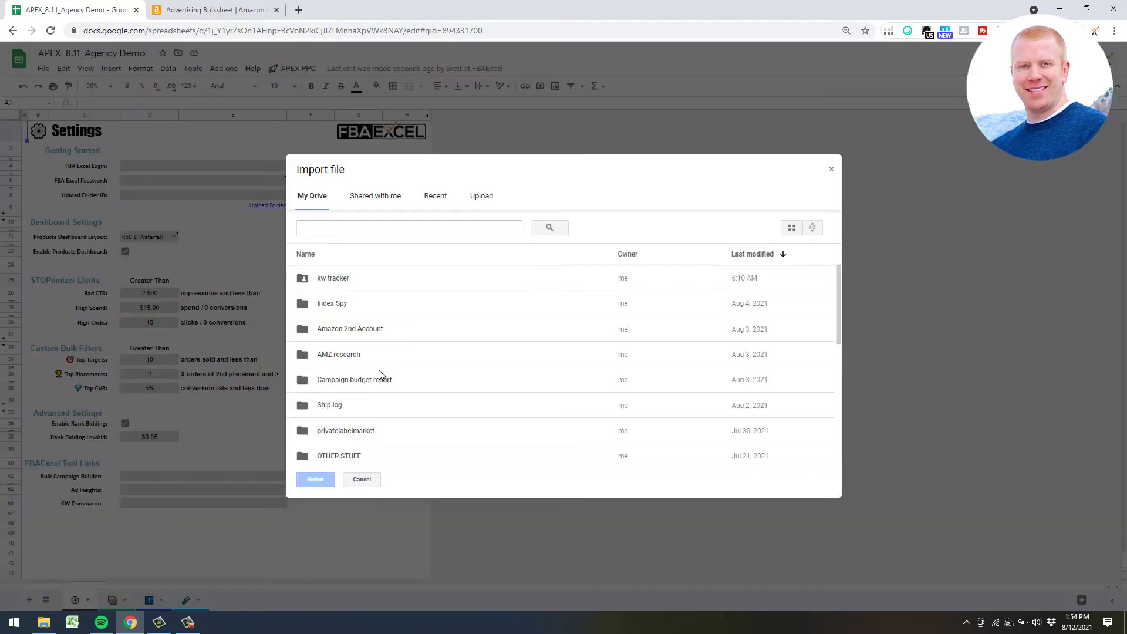
scroll(378, 398, down, 5)
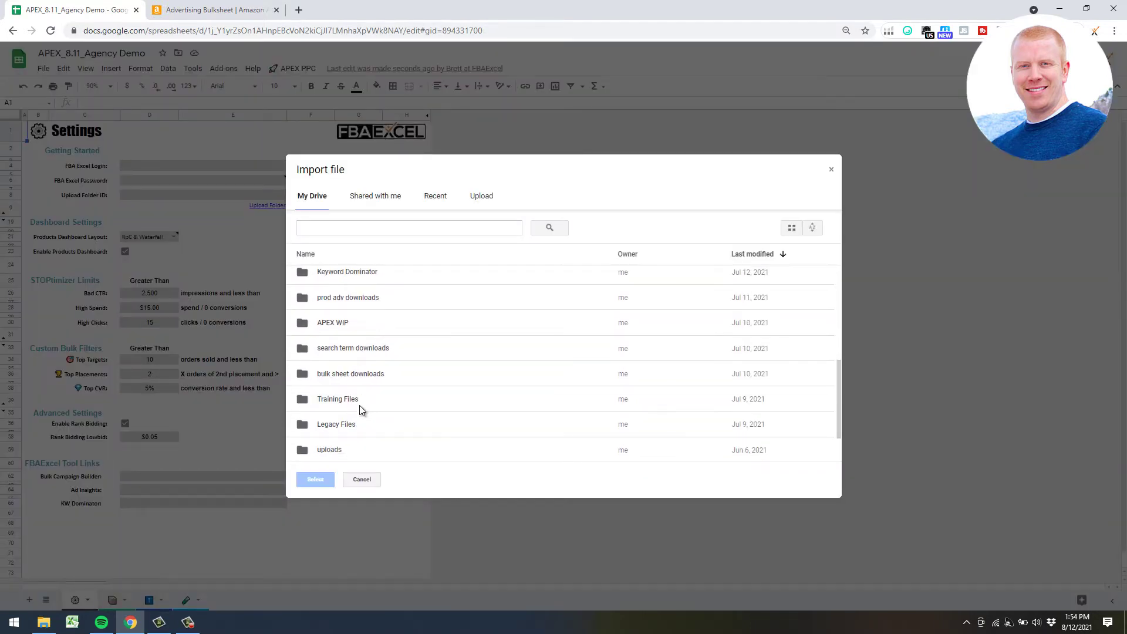
double_click(359, 404)
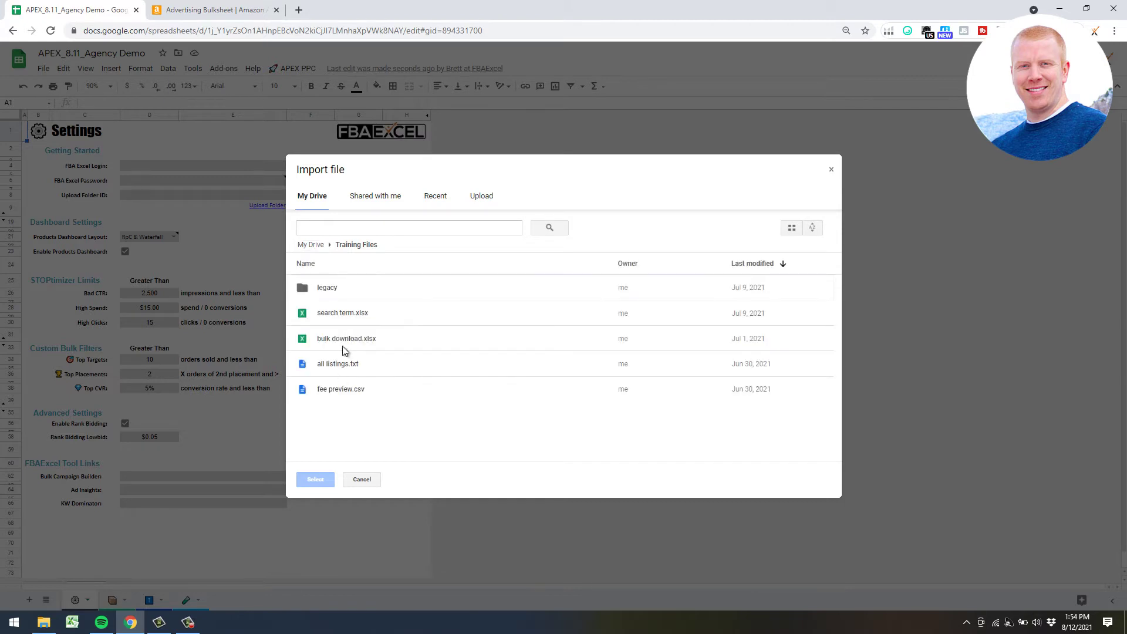
double_click(364, 341)
click(496, 351)
click(506, 362)
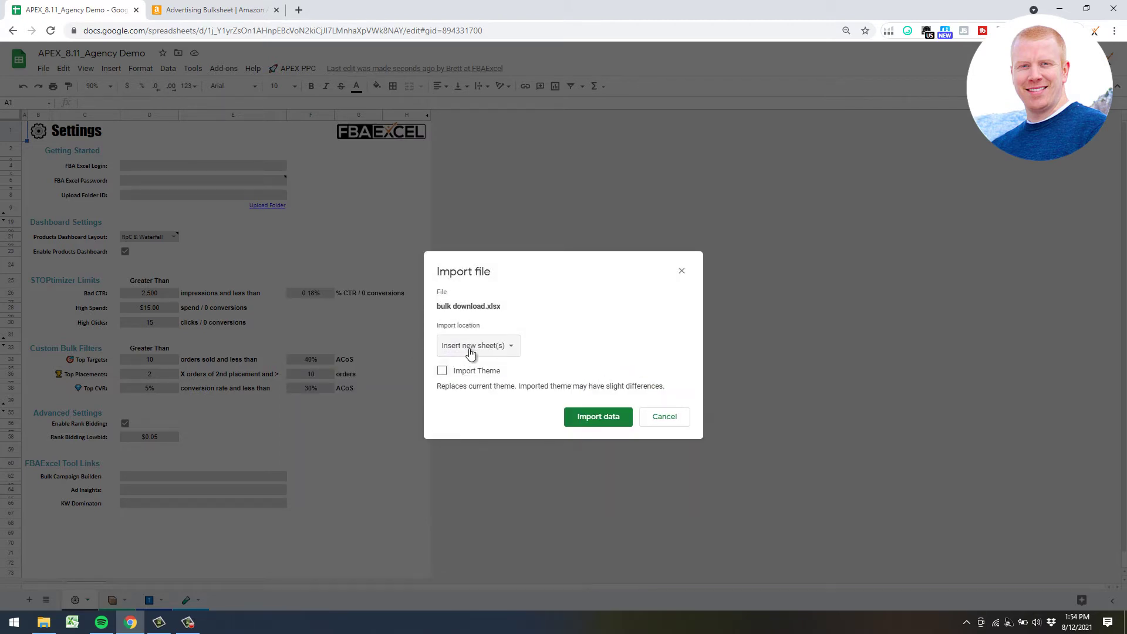
click(599, 423)
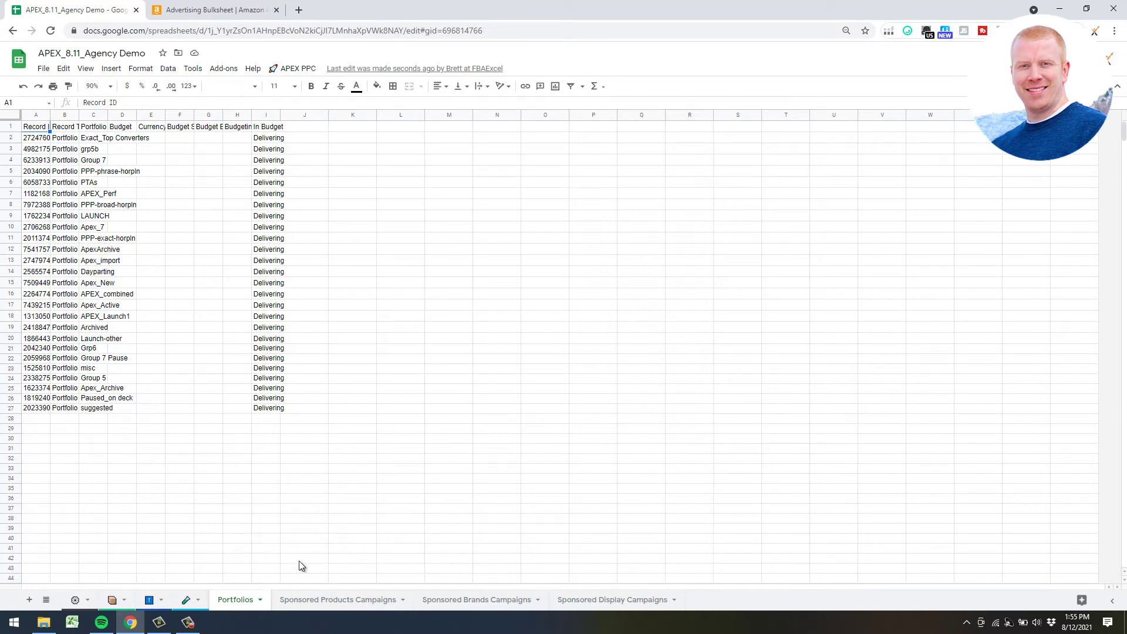
Run APEX PPC's Remove Paused cleanup on the imported bulk file and confirm it.
click(298, 68)
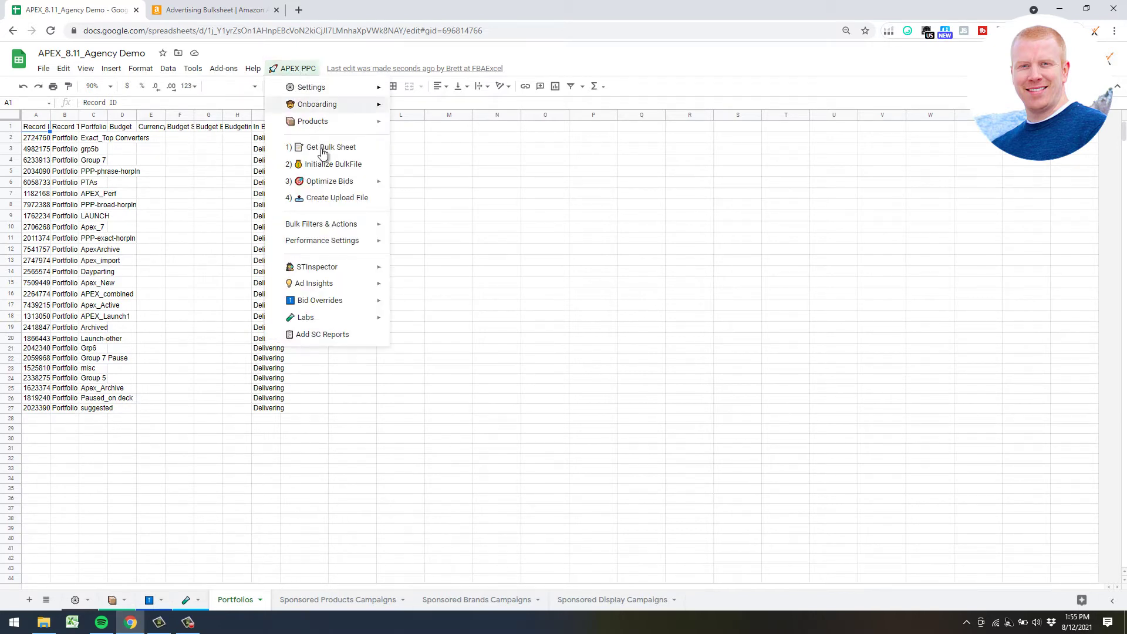
mouse_move(314, 242)
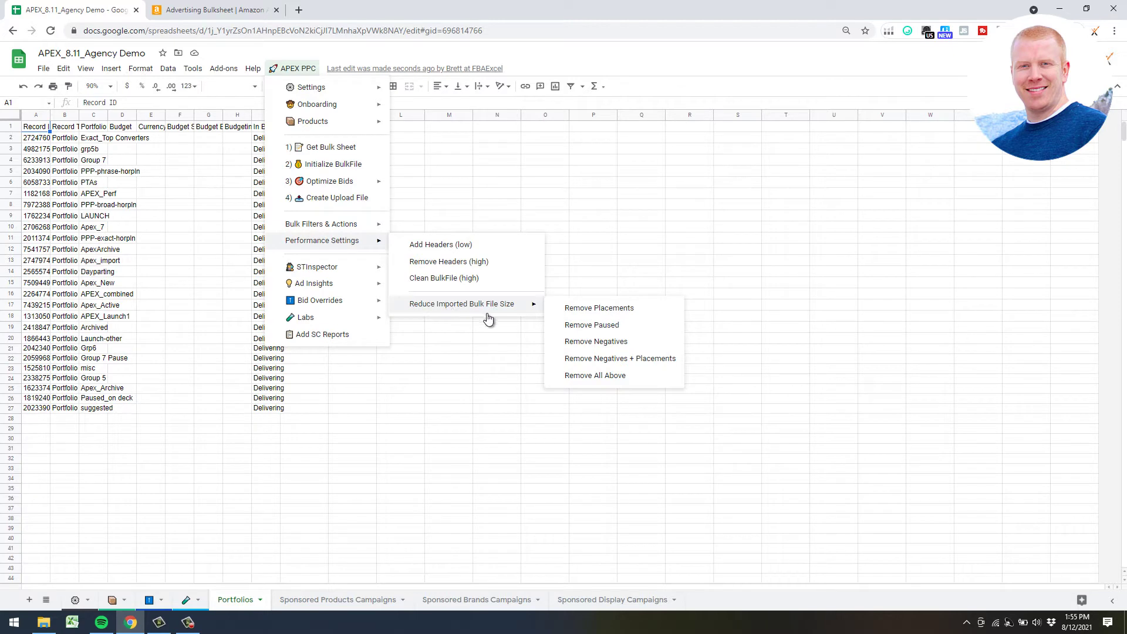
mouse_move(523, 312)
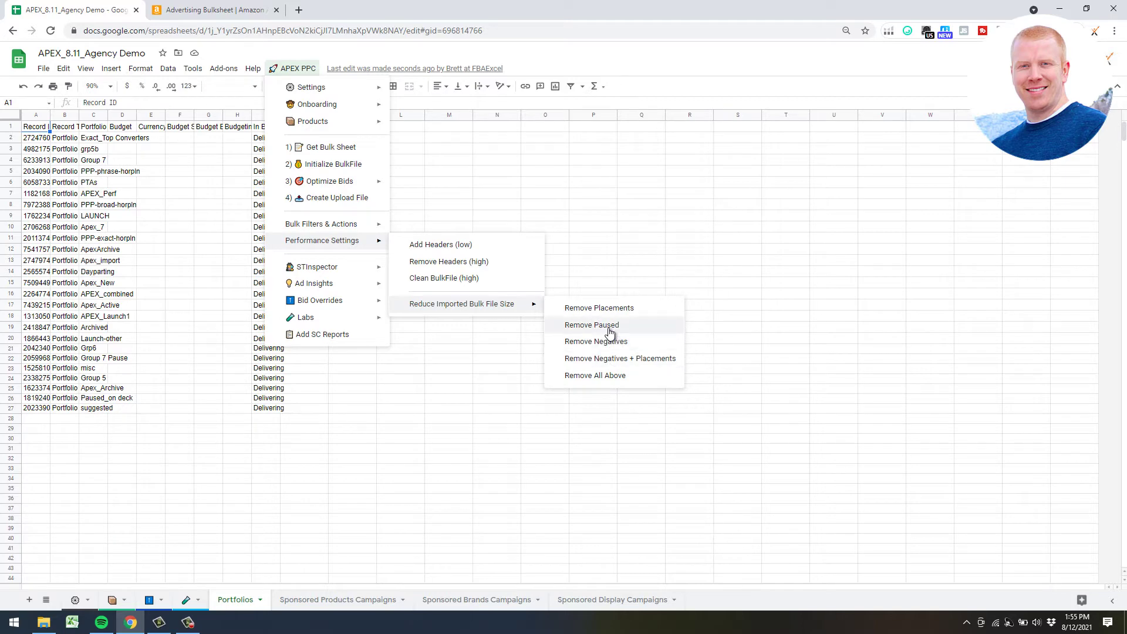
click(629, 327)
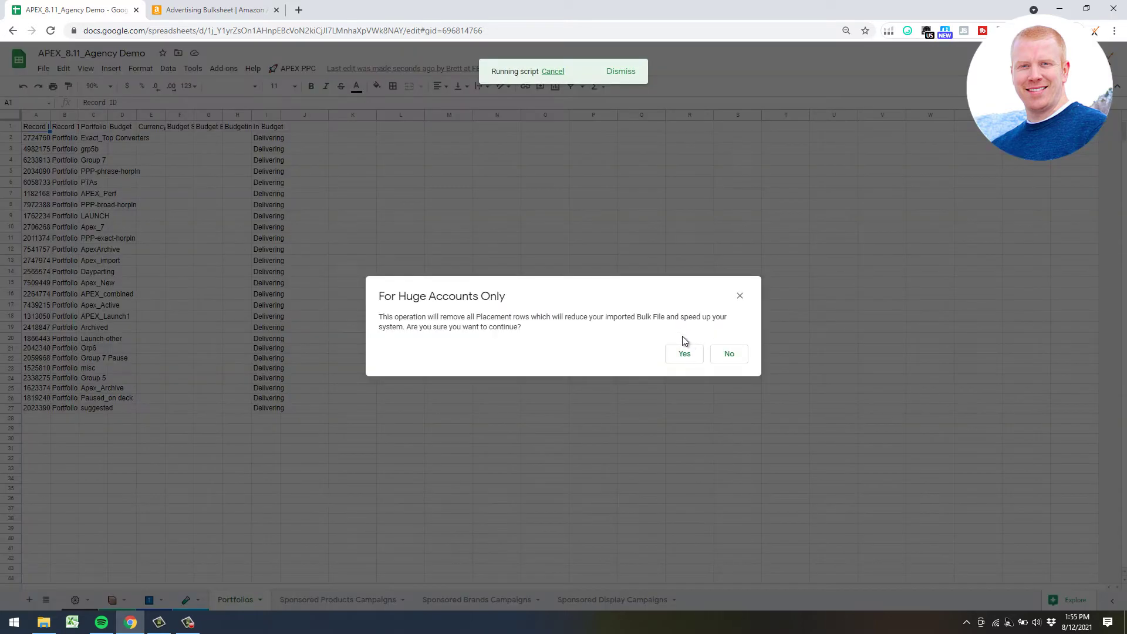
click(691, 347)
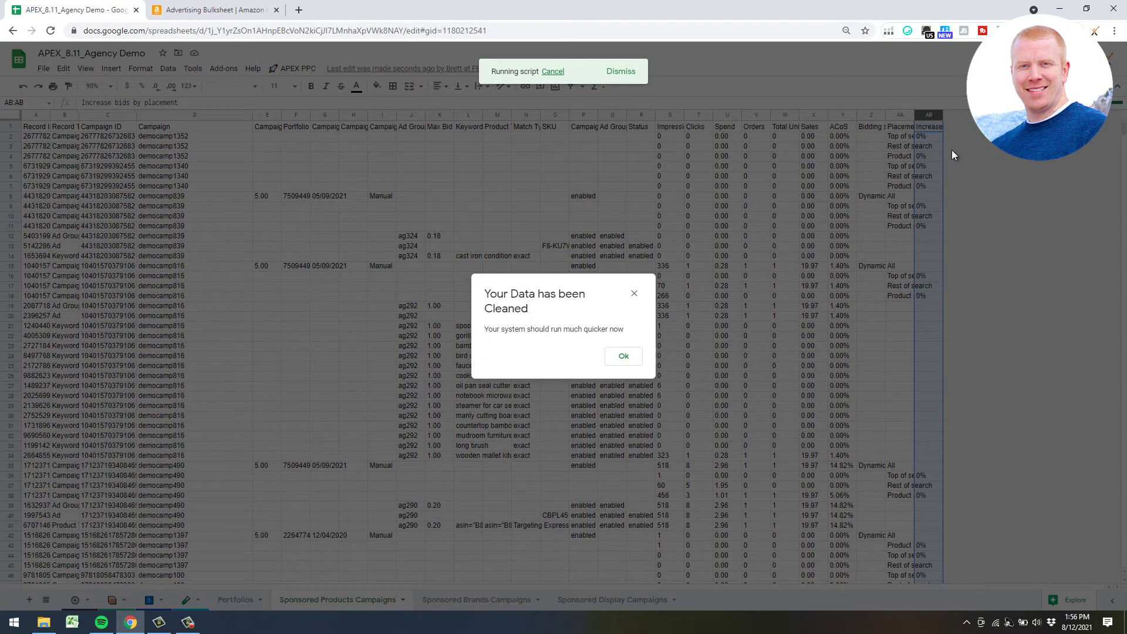
click(624, 356)
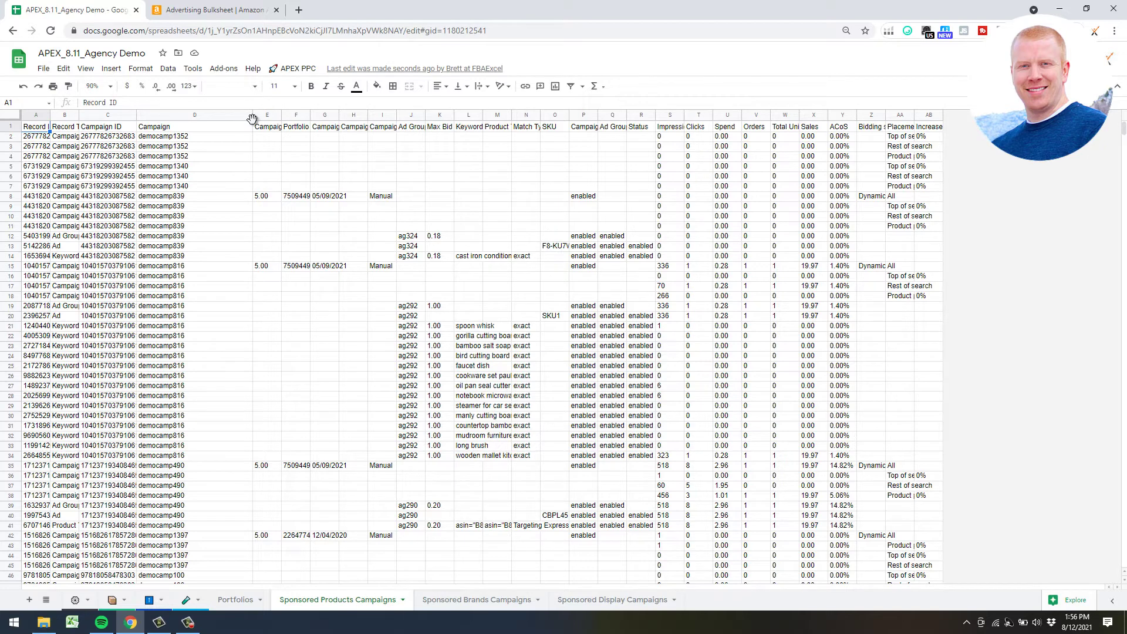
Run APEX PPC's Initialize BulkFile to add OptimizedBid, CVR and CPC columns.
click(293, 68)
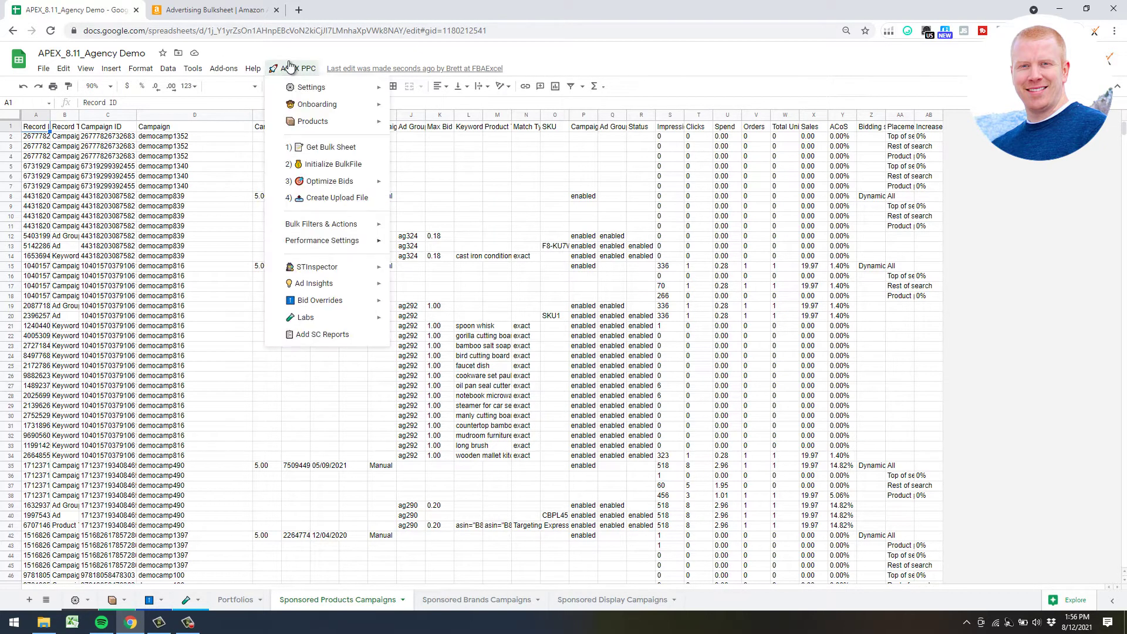
click(337, 169)
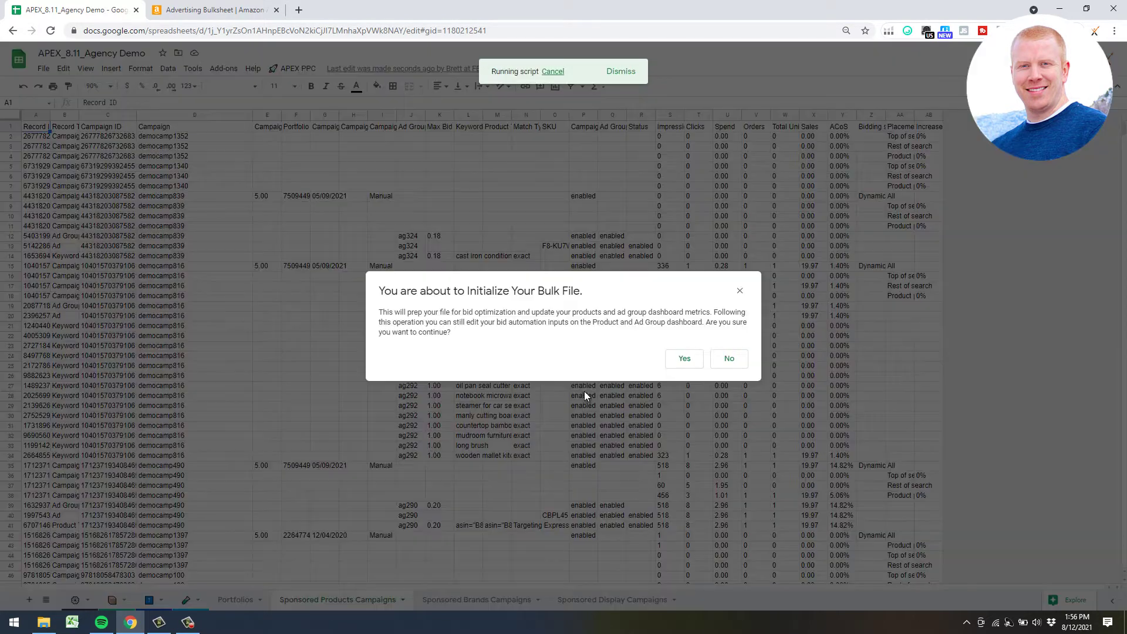
click(667, 359)
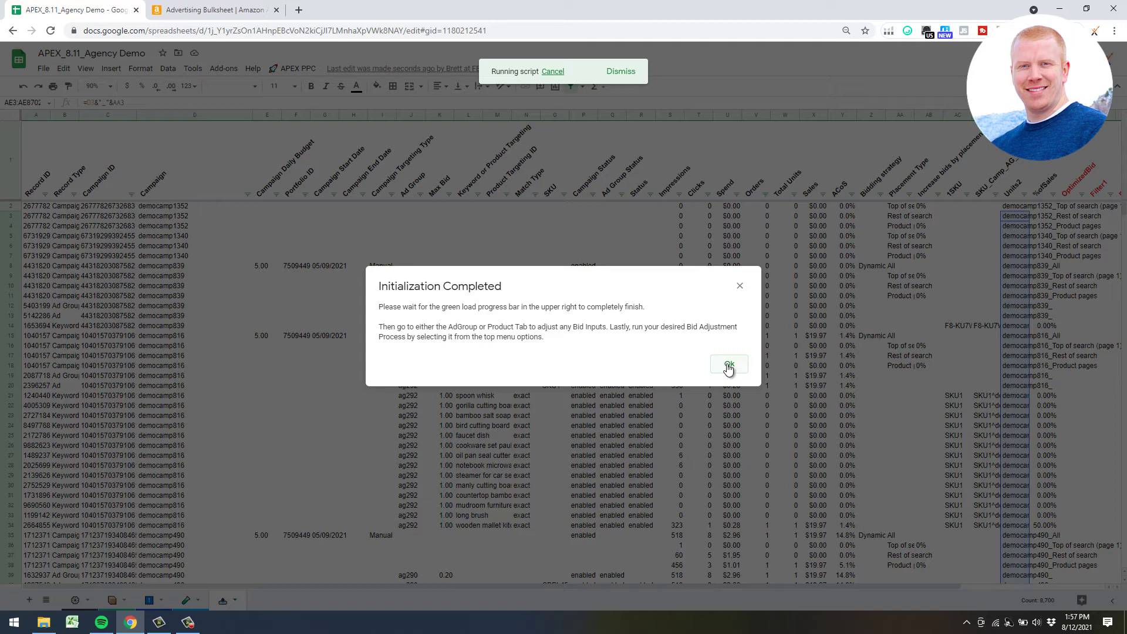
click(728, 367)
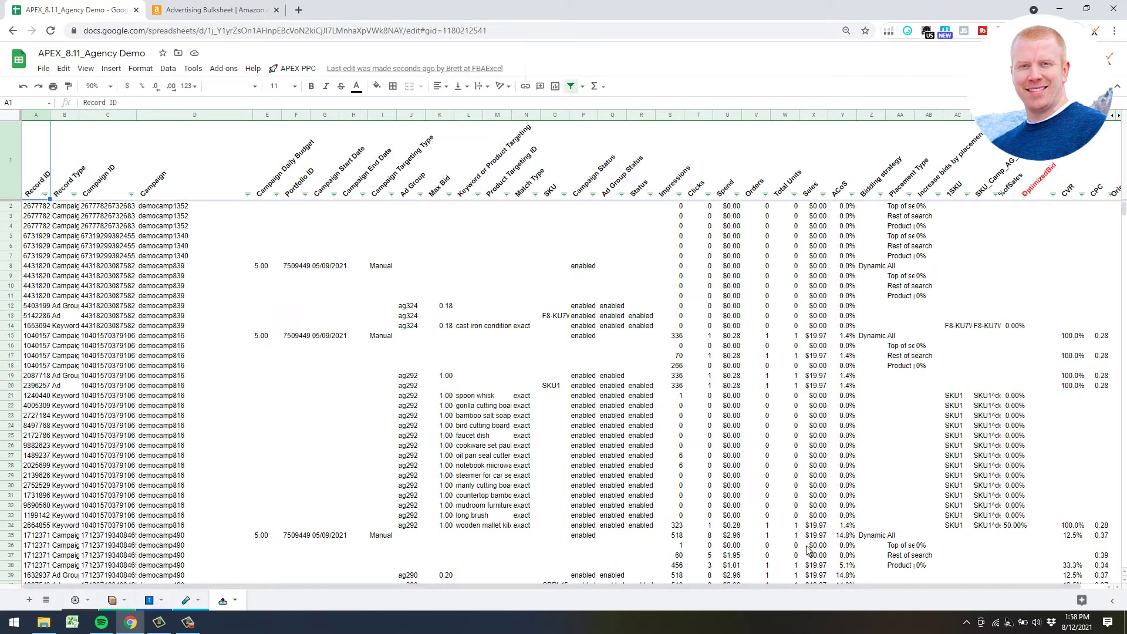
Check the OriginalBid column, then switch to the Settings sheet.
drag(816, 586, 913, 501)
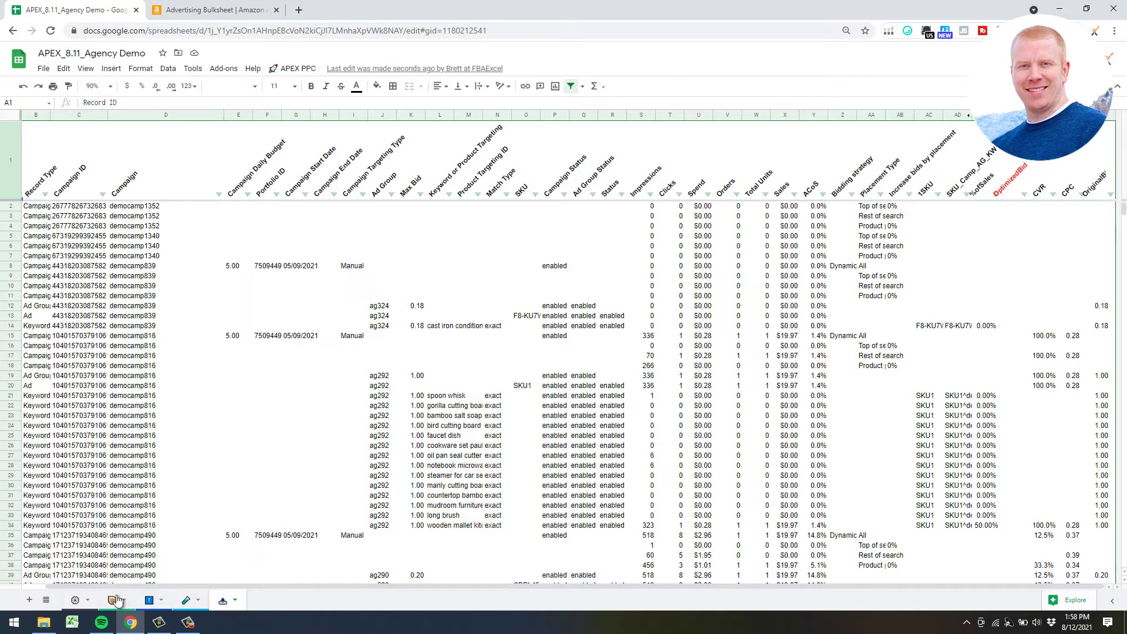
click(78, 601)
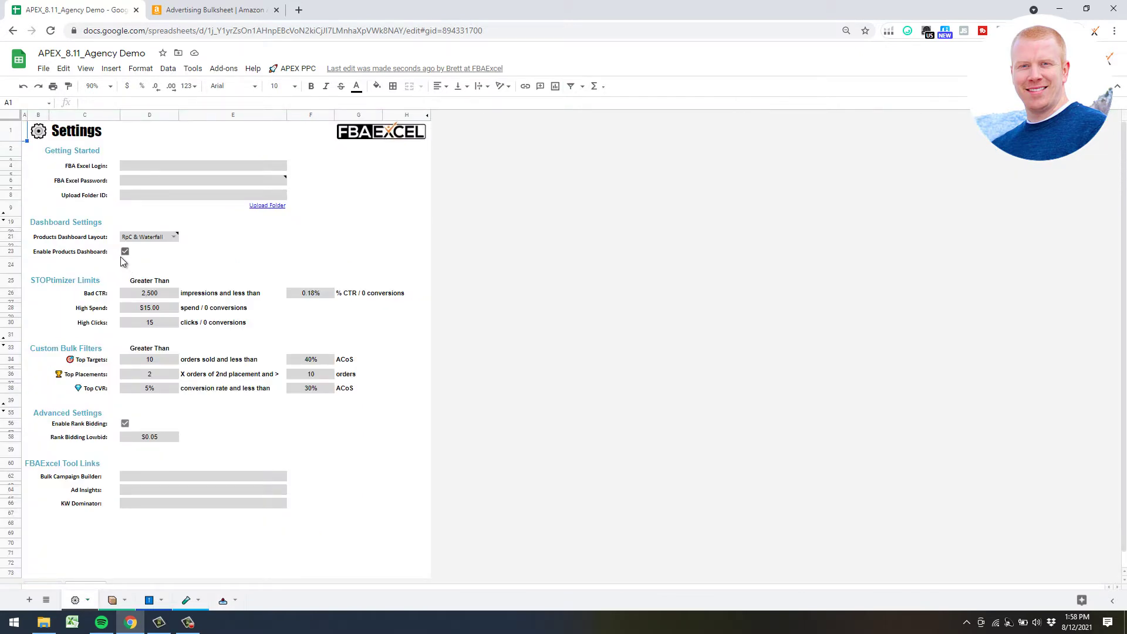
Disable rank bidding in Settings and apply the APEX PPC Top Targets bulk filter.
click(127, 424)
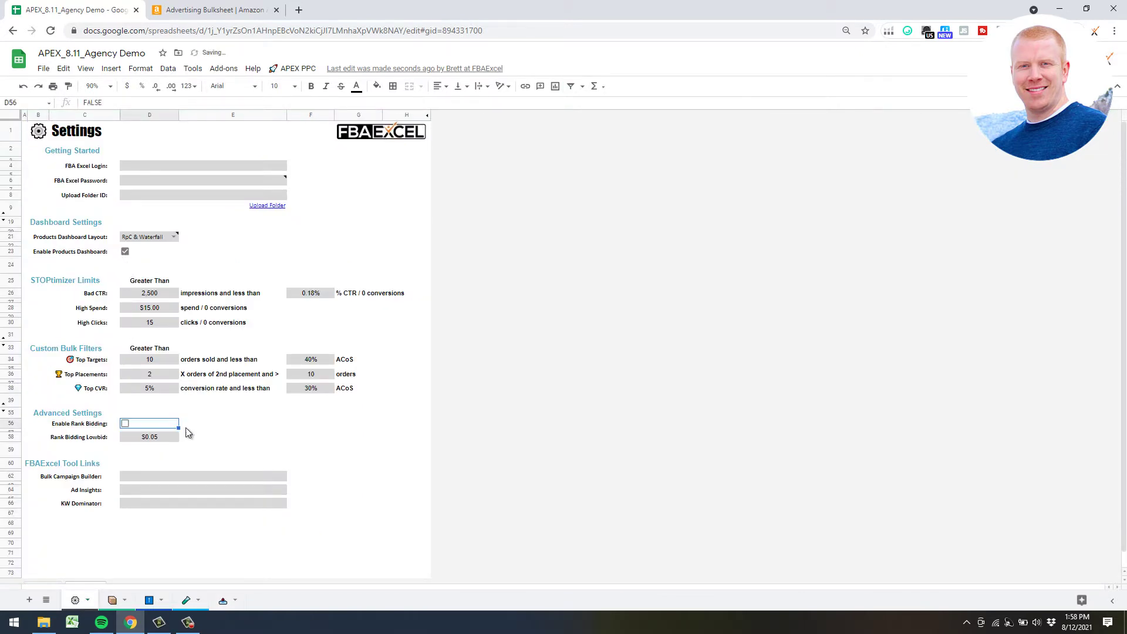
click(215, 435)
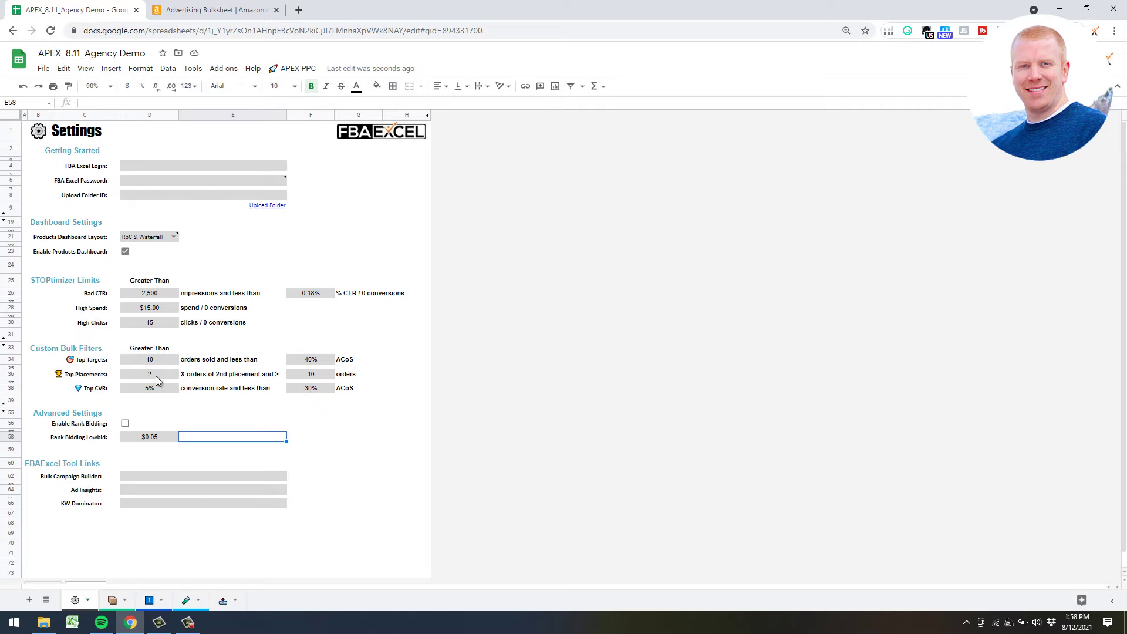
click(292, 71)
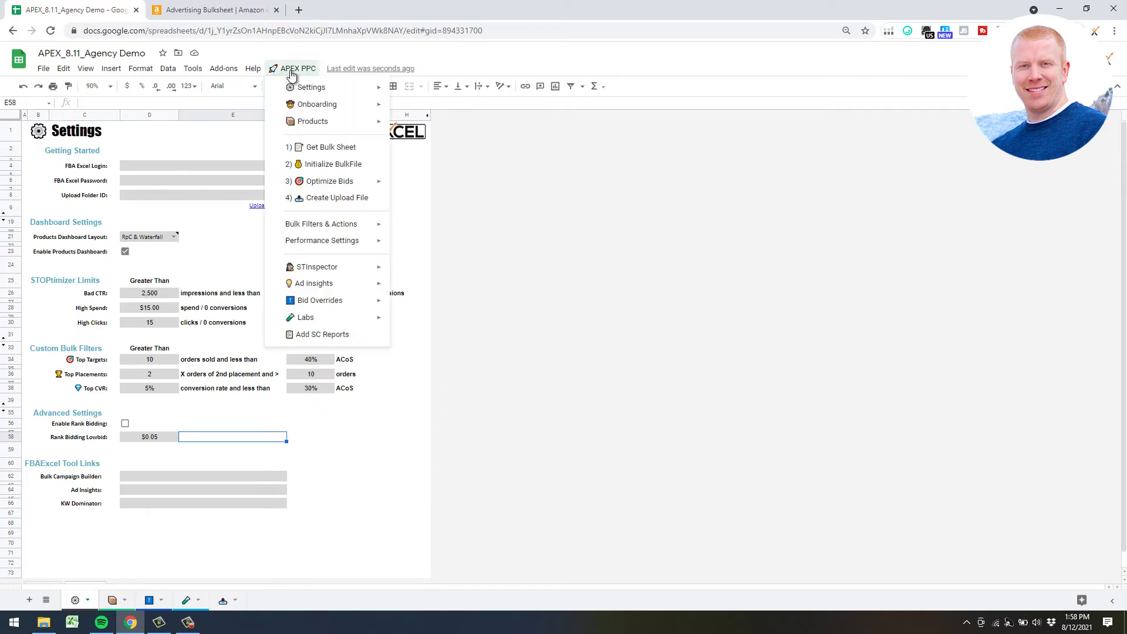
mouse_move(350, 226)
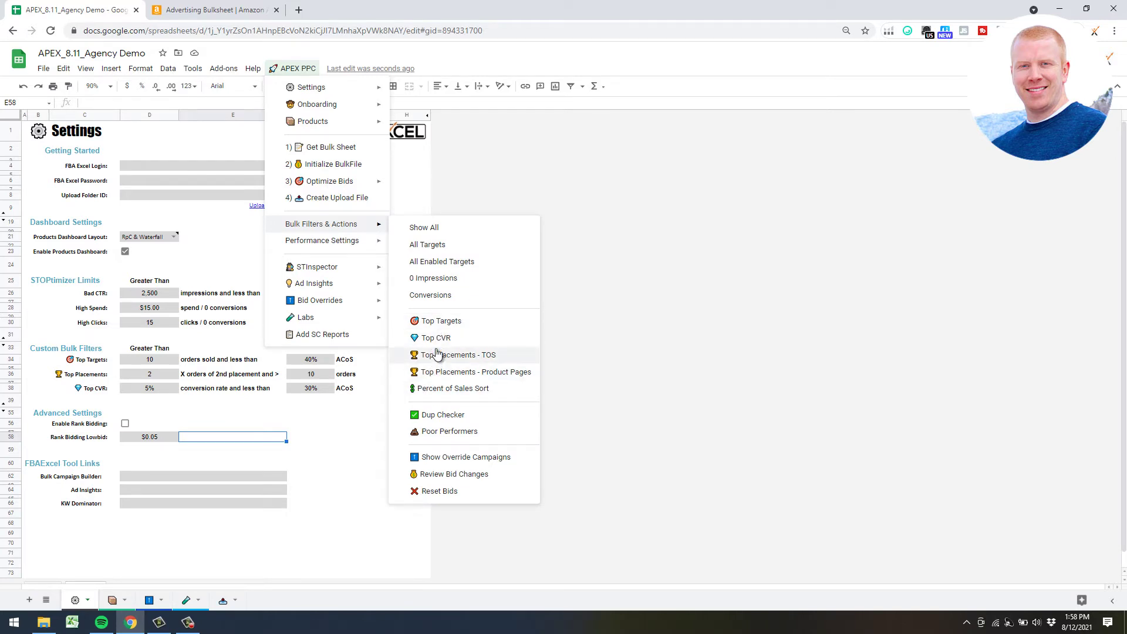
click(435, 321)
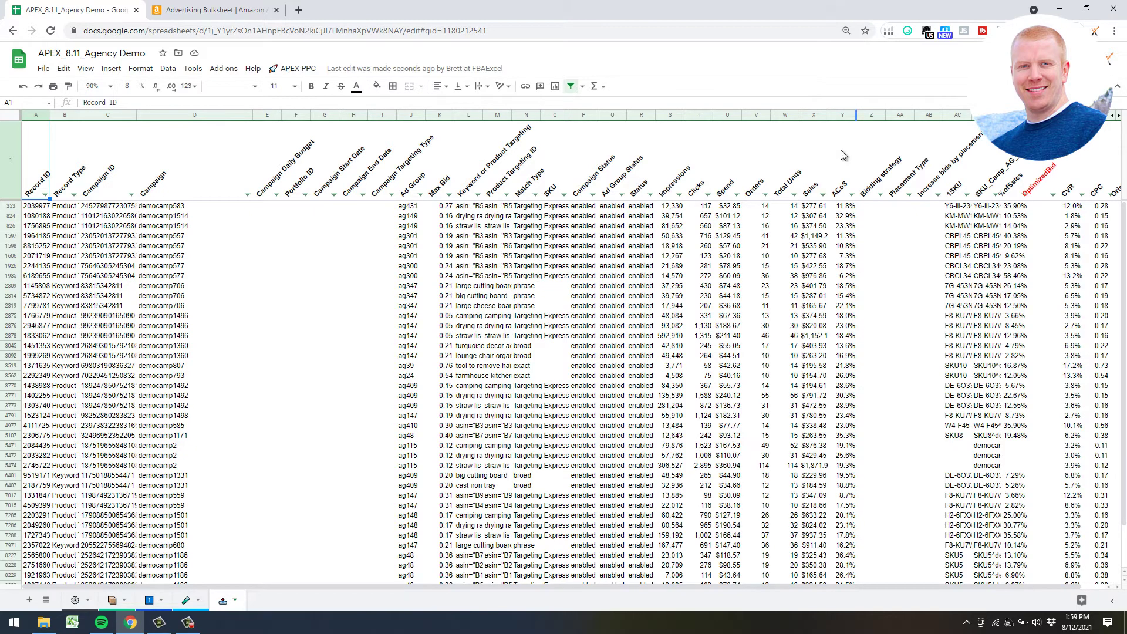
Run the Ad Group Breakdown insight for Ad Insights Tile 1.
scroll(744, 299, down, 2)
scroll(764, 279, up, 2)
click(286, 71)
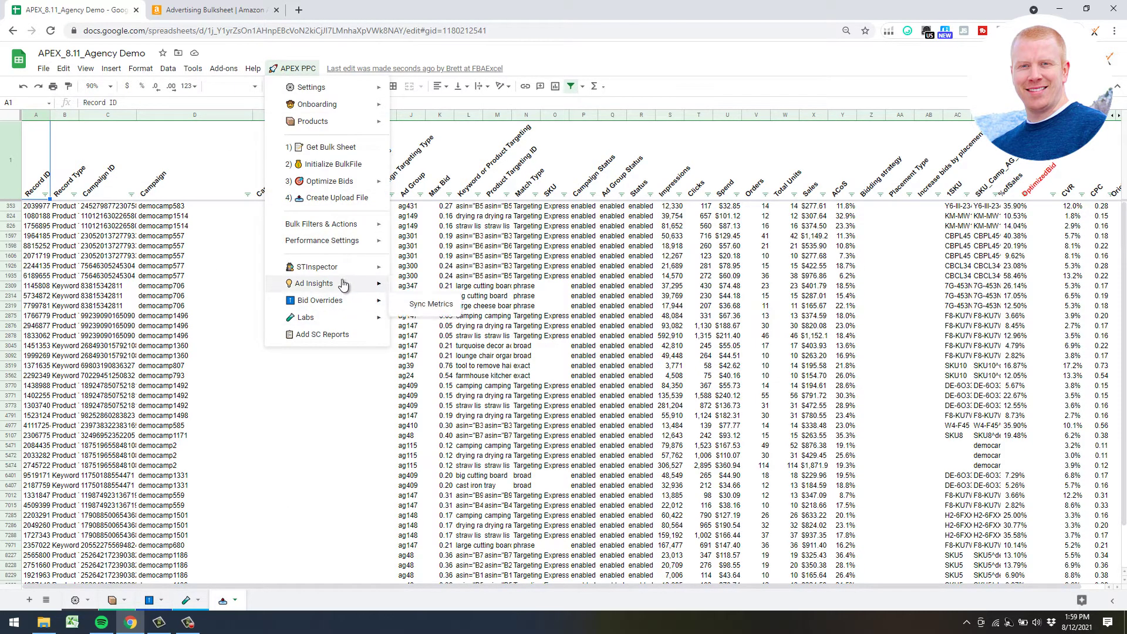
mouse_move(364, 284)
mouse_move(430, 296)
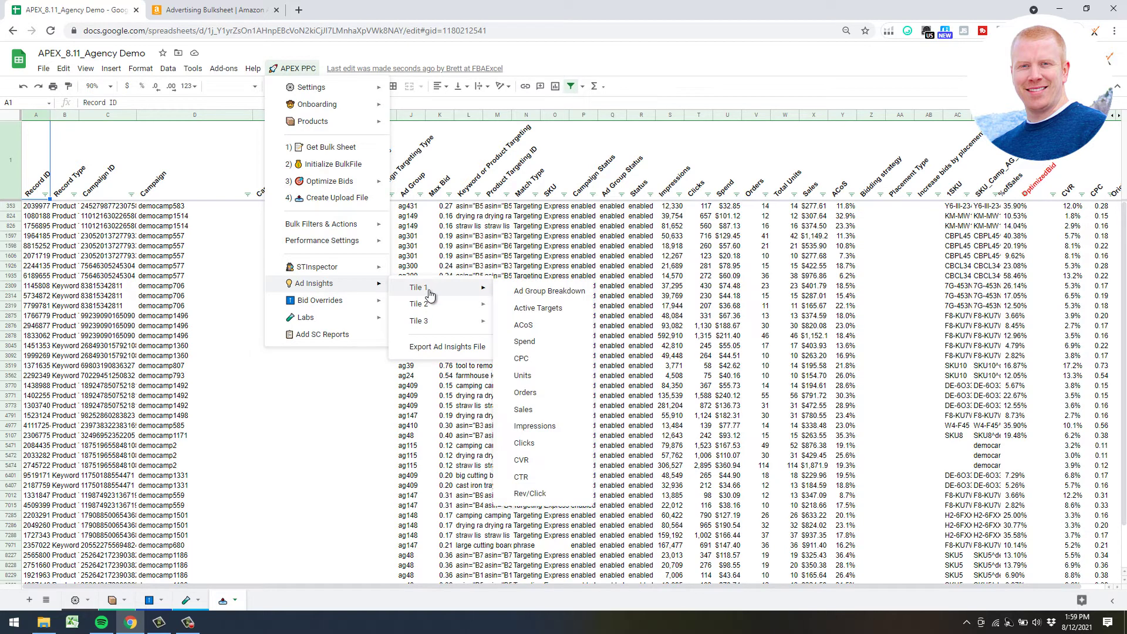
click(549, 291)
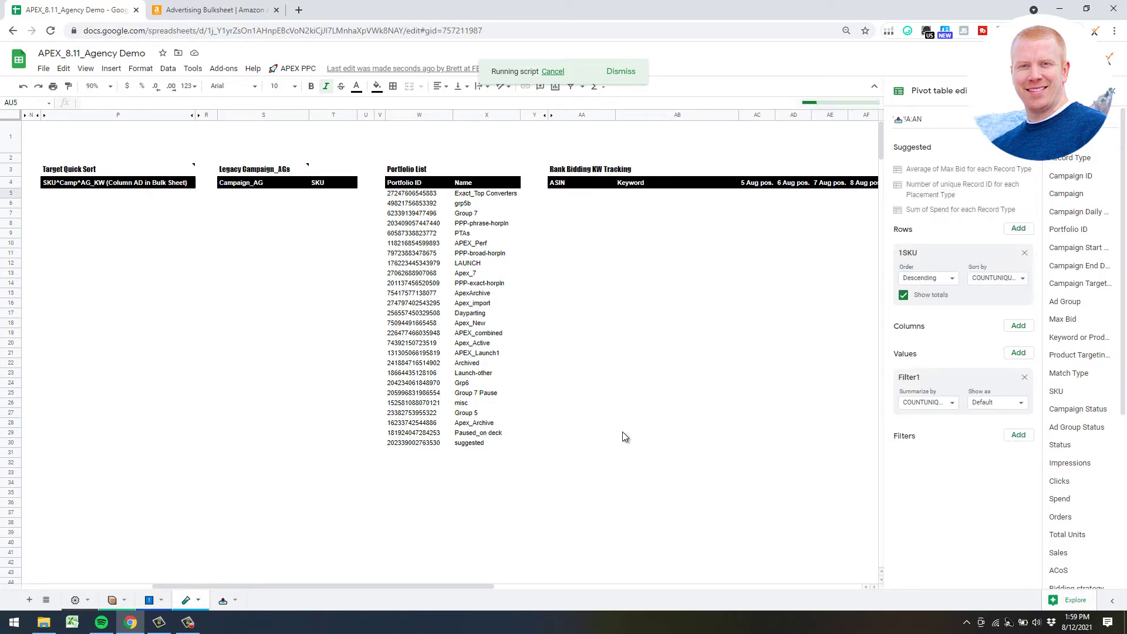
Scroll right to the Ad Insight Tile #1 Active AdGroups pivot totalling 634.
drag(455, 587, 671, 594)
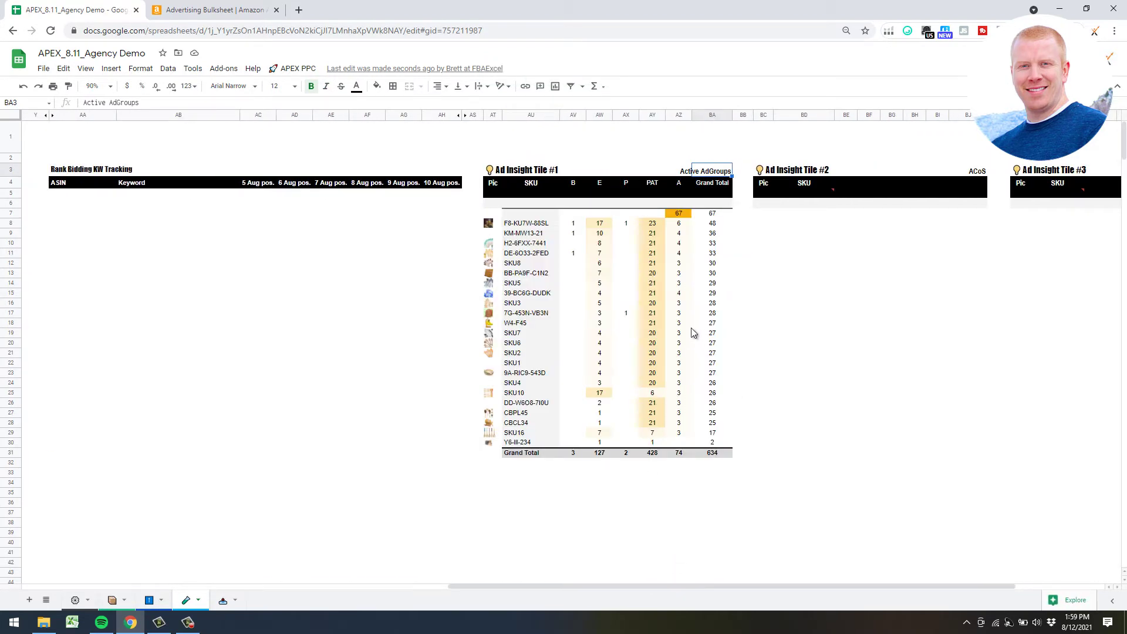
Drill into the 634 total as Detail221, add a filter, and sort Orders descending.
double_click(712, 453)
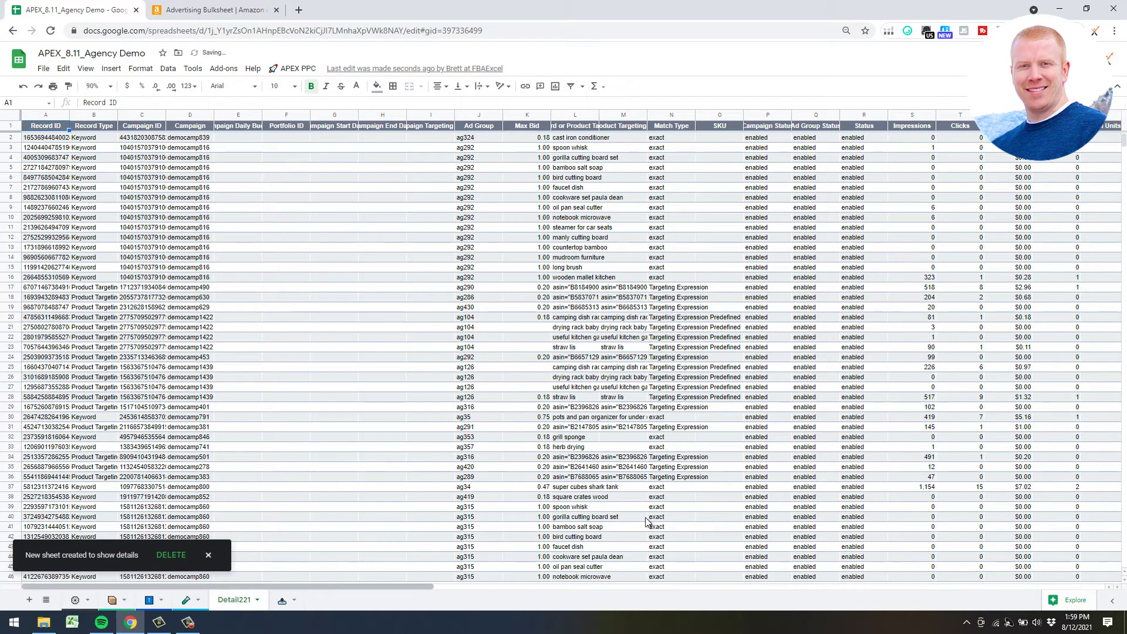
scroll(949, 171, right, 10)
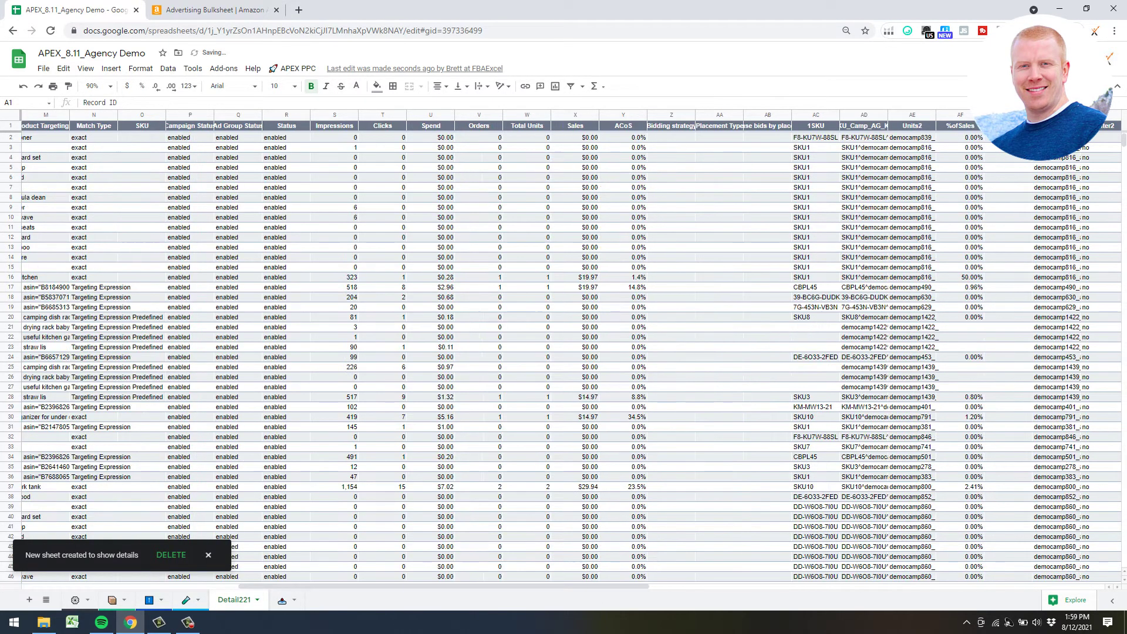
click(496, 126)
click(571, 86)
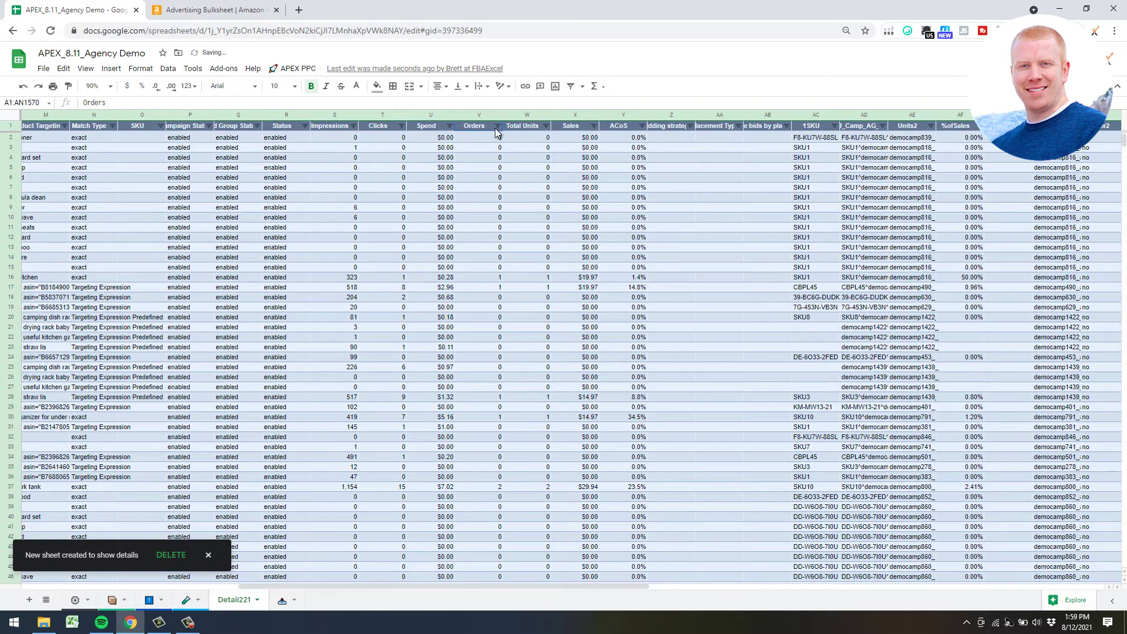
click(498, 126)
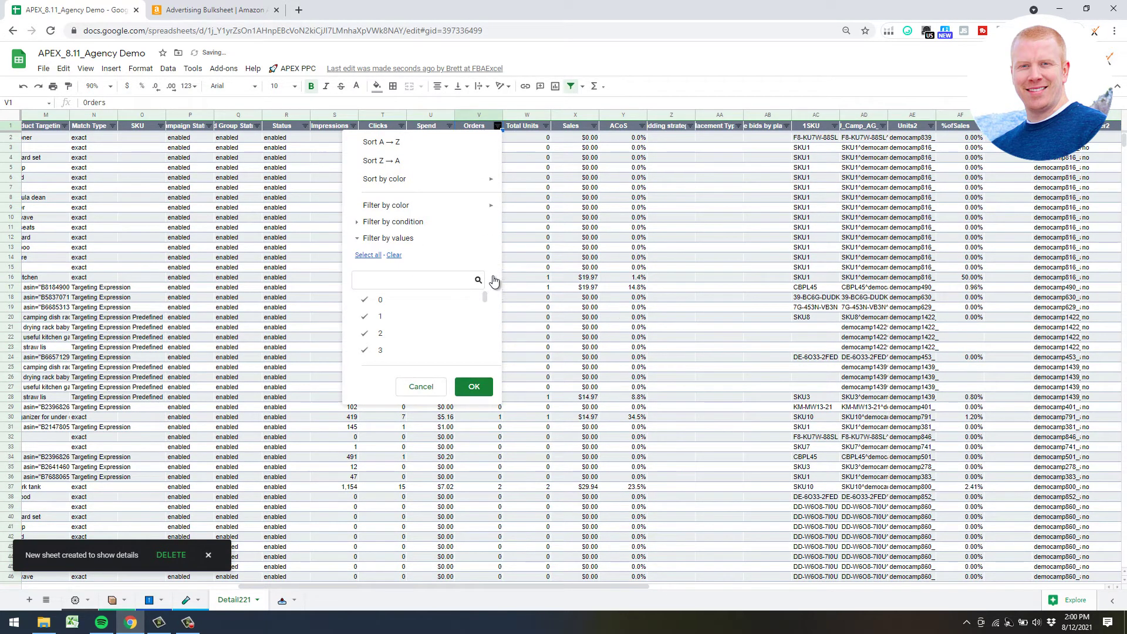
click(464, 160)
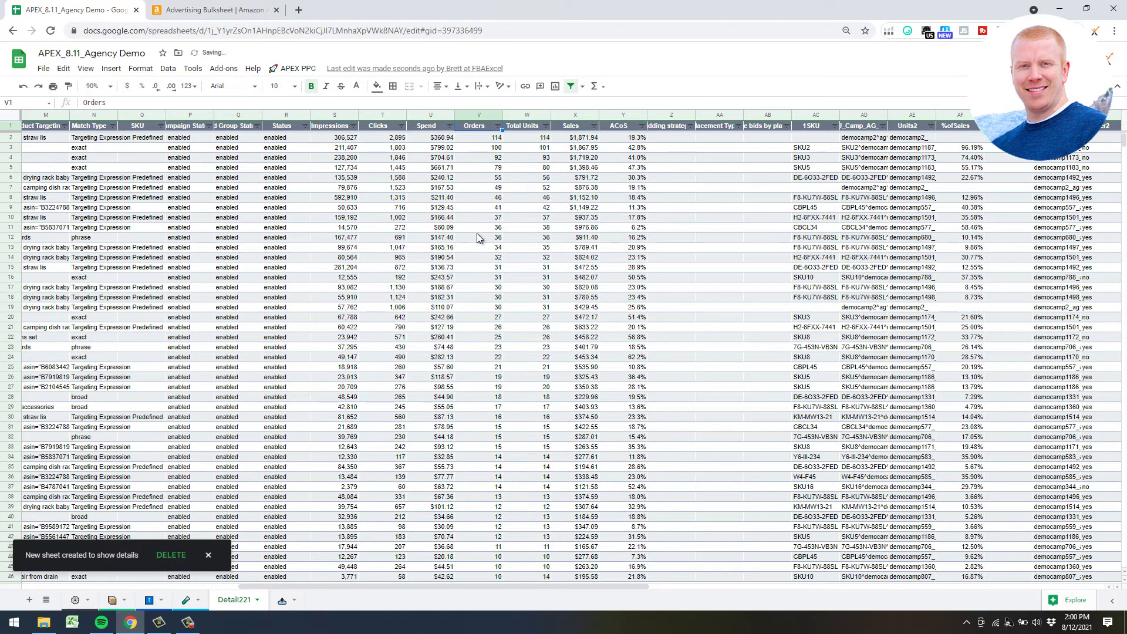
click(492, 138)
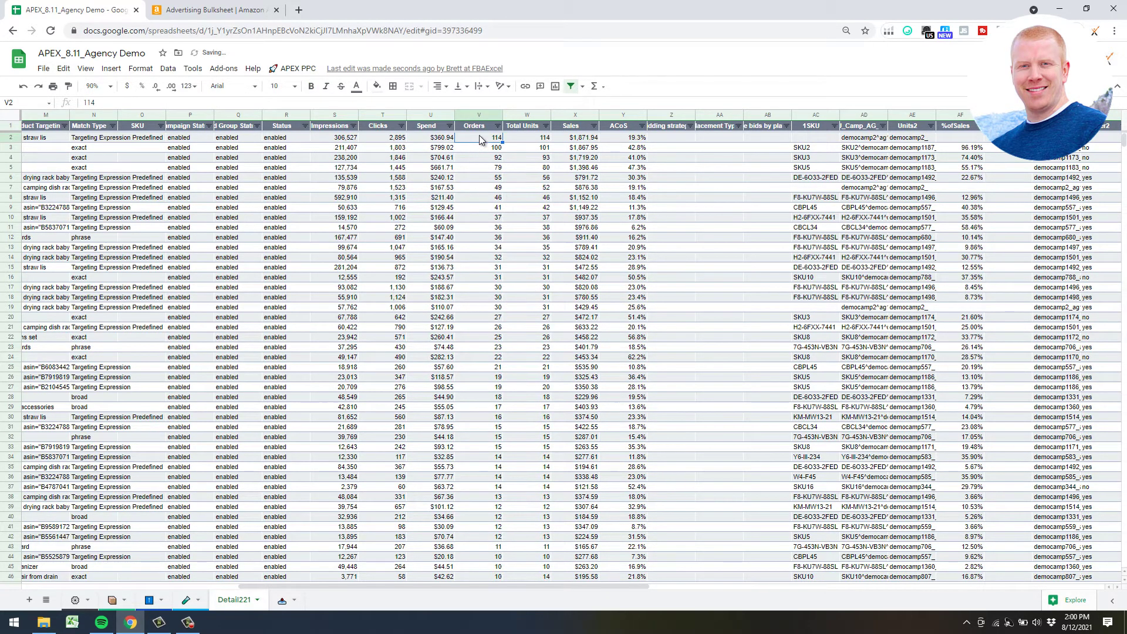
click(484, 116)
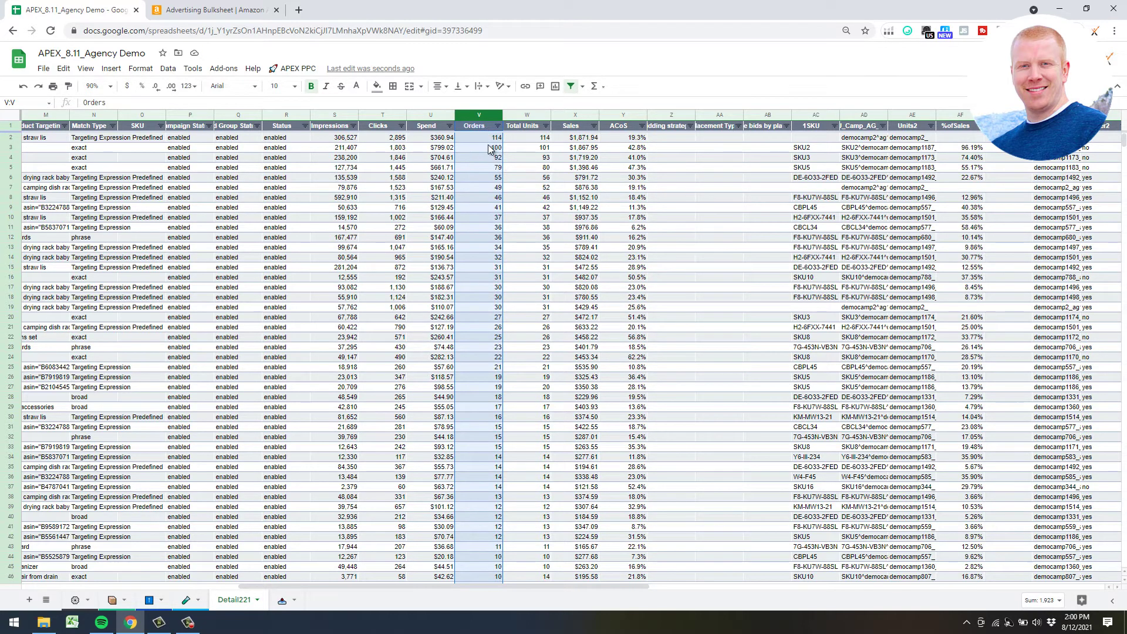
Select Orders from V2 to V77 to see their sum of 1,574.
click(487, 139)
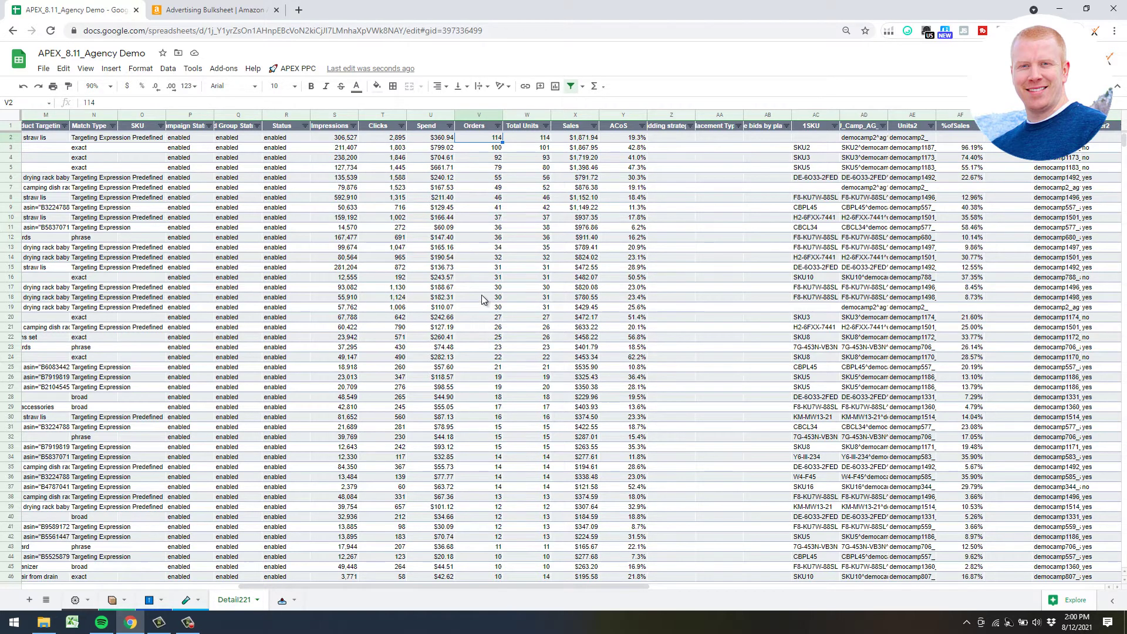
shift+click(480, 535)
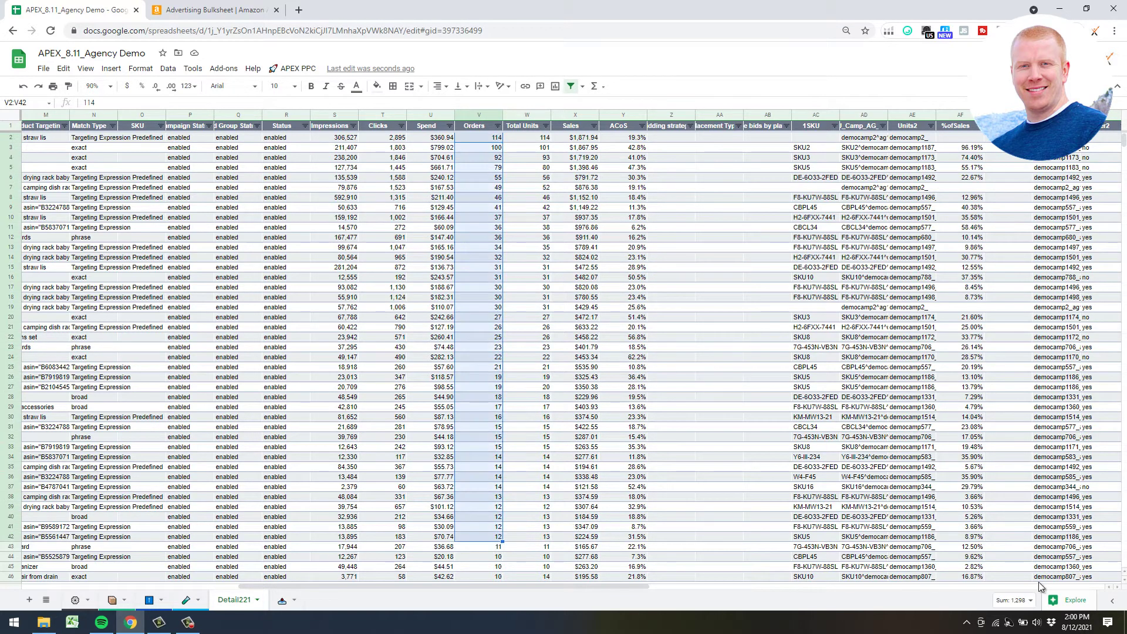
scroll(686, 425, down, 4)
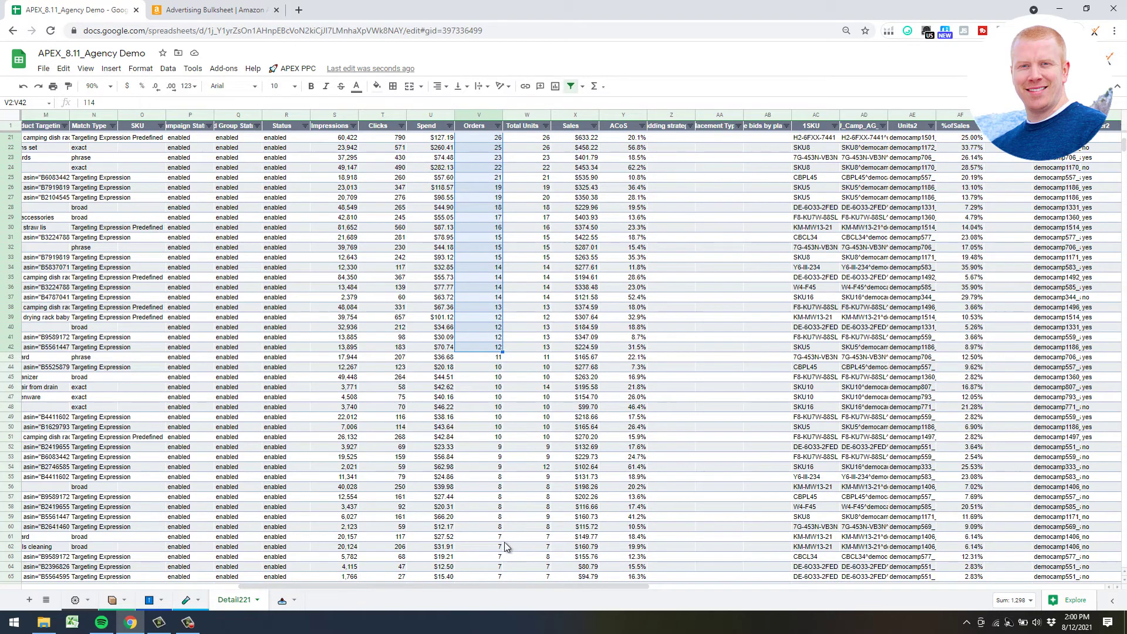
shift+click(500, 536)
scroll(622, 447, down, 6)
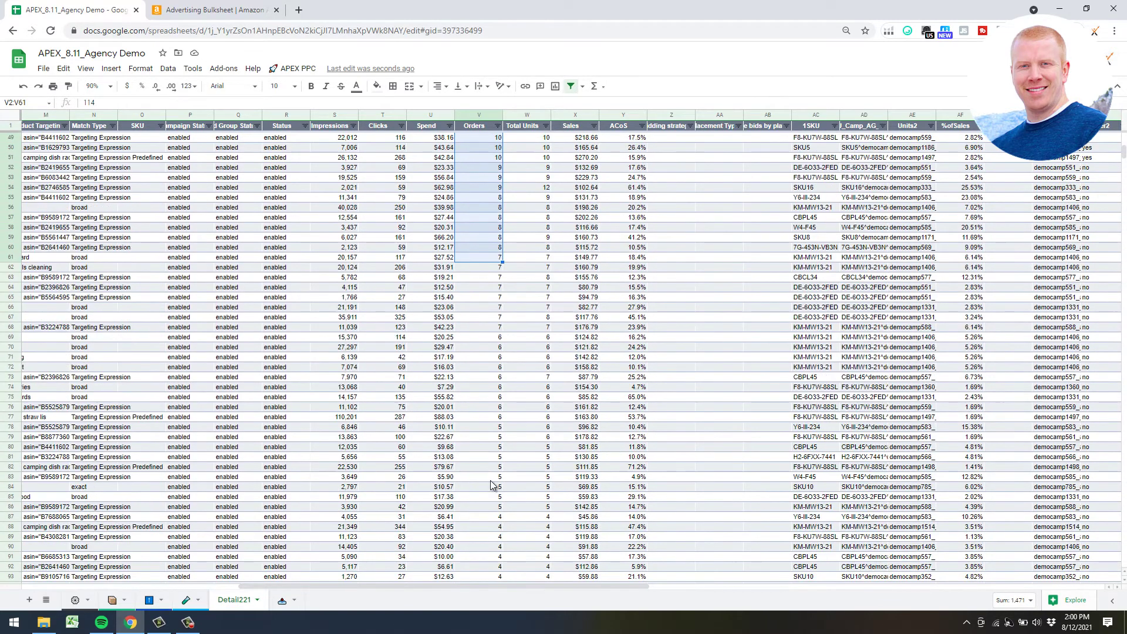
shift+click(501, 507)
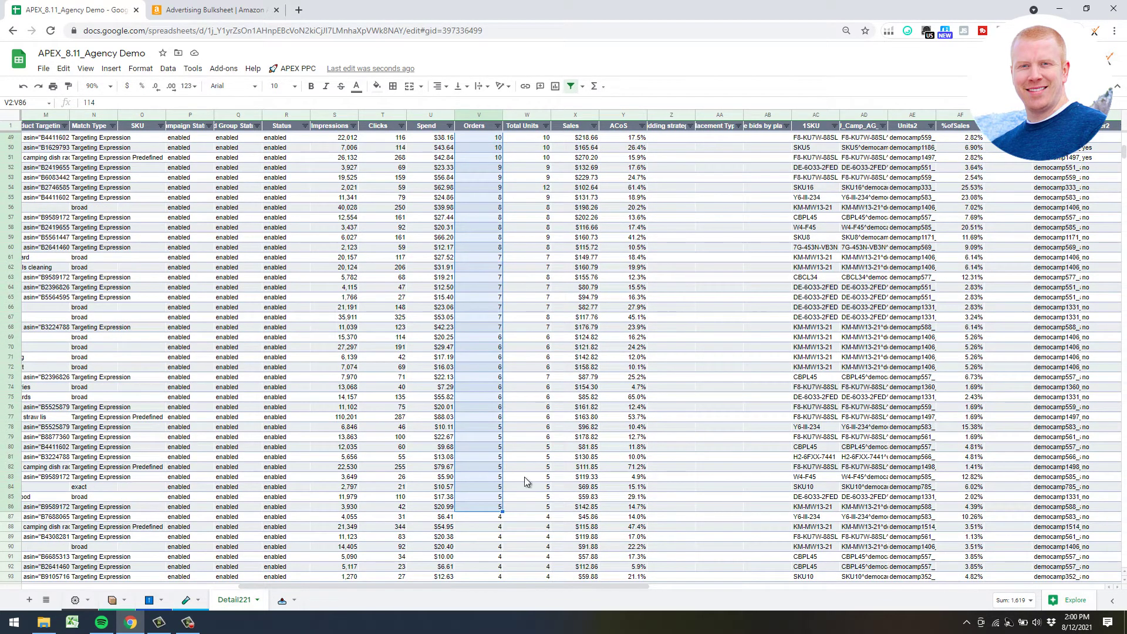
shift+click(500, 418)
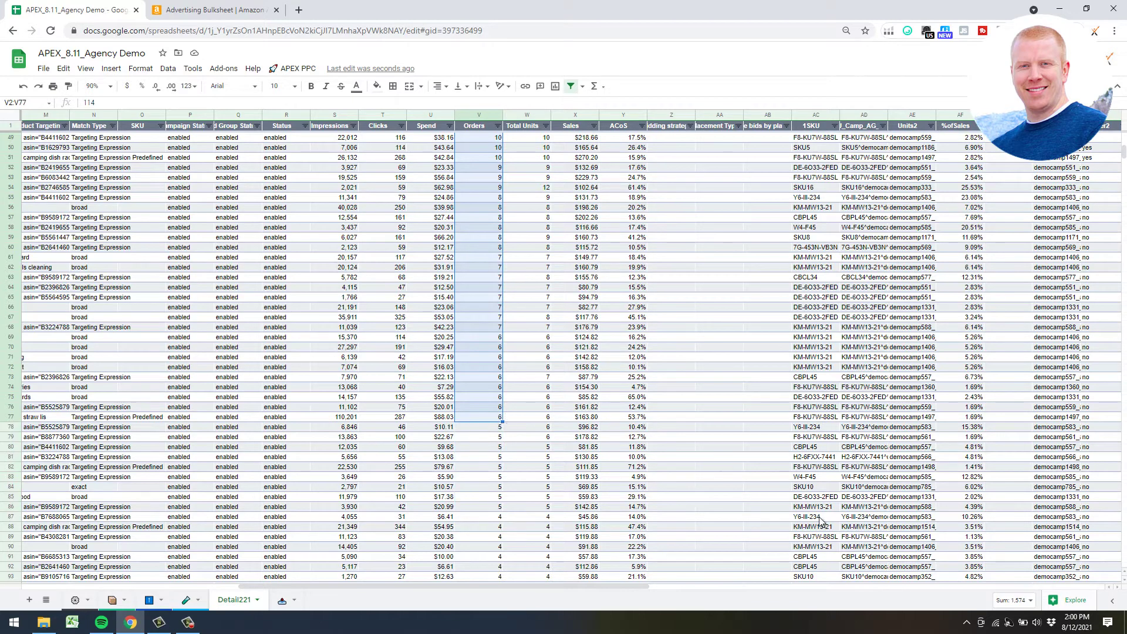
Scroll through the Detail221 rows ranked by Orders to review them.
scroll(722, 530, up, 4)
scroll(538, 433, up, 10)
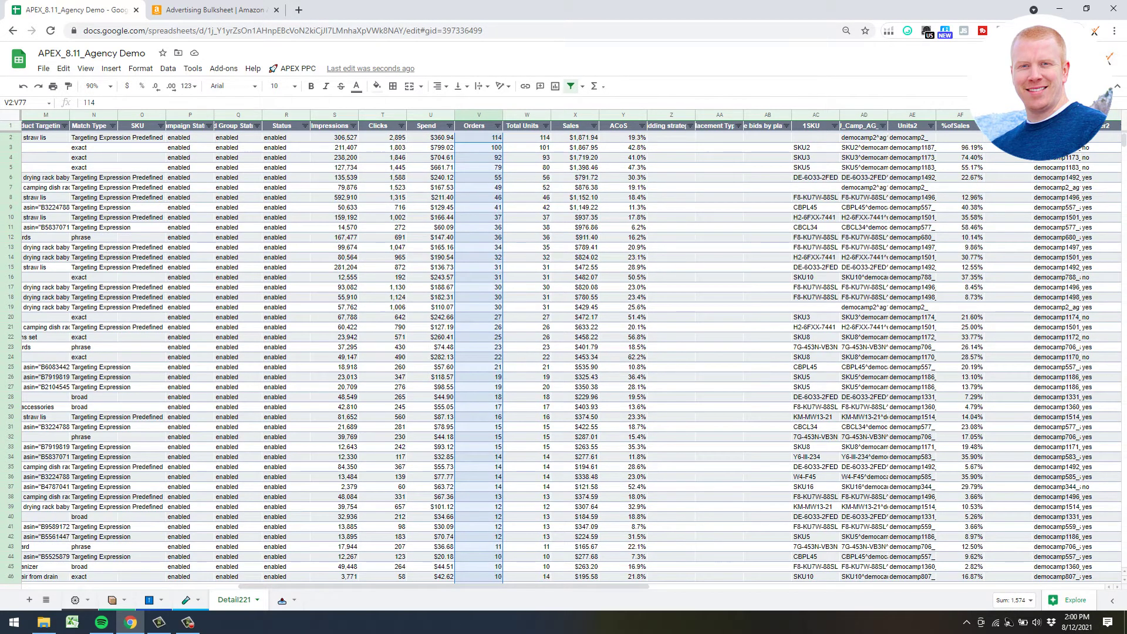
mouse_move(1125, 152)
mouse_down()
mouse_move(1121, 426)
mouse_move(1125, 137)
mouse_up()
scroll(501, 353, down, 6)
scroll(501, 352, down, 5)
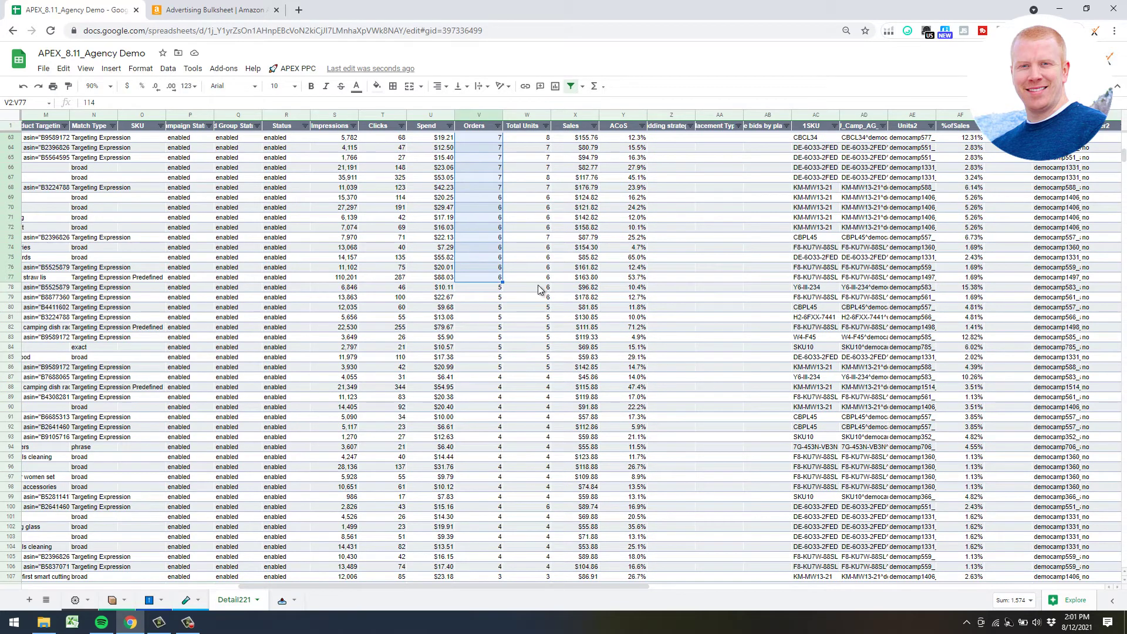
scroll(570, 271, up, 7)
scroll(580, 289, up, 3)
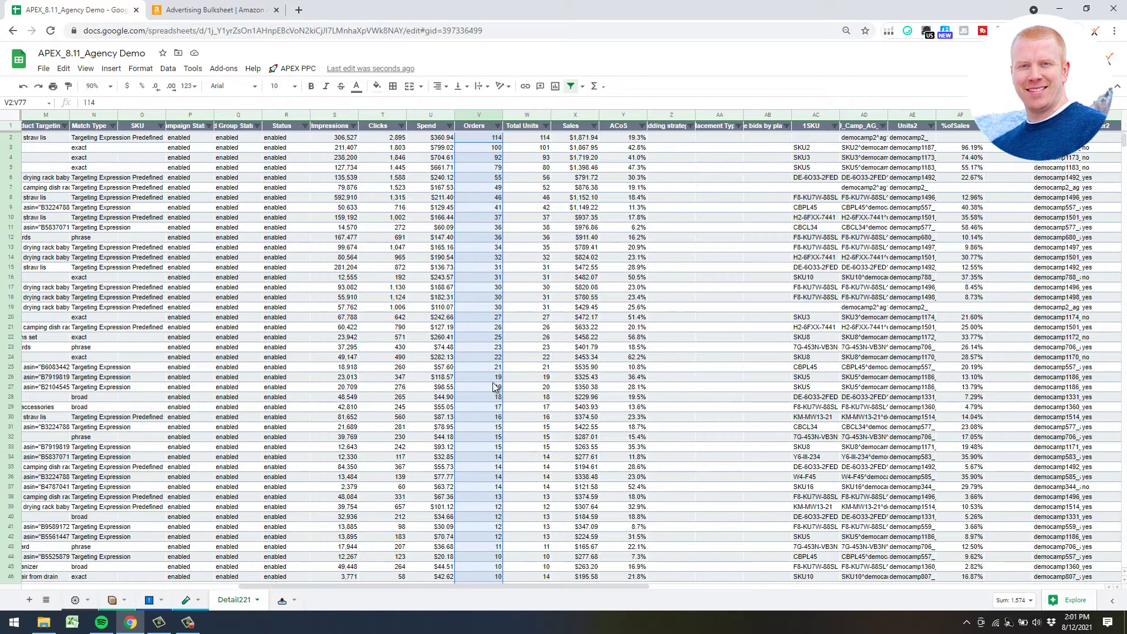
scroll(599, 490, down, 5)
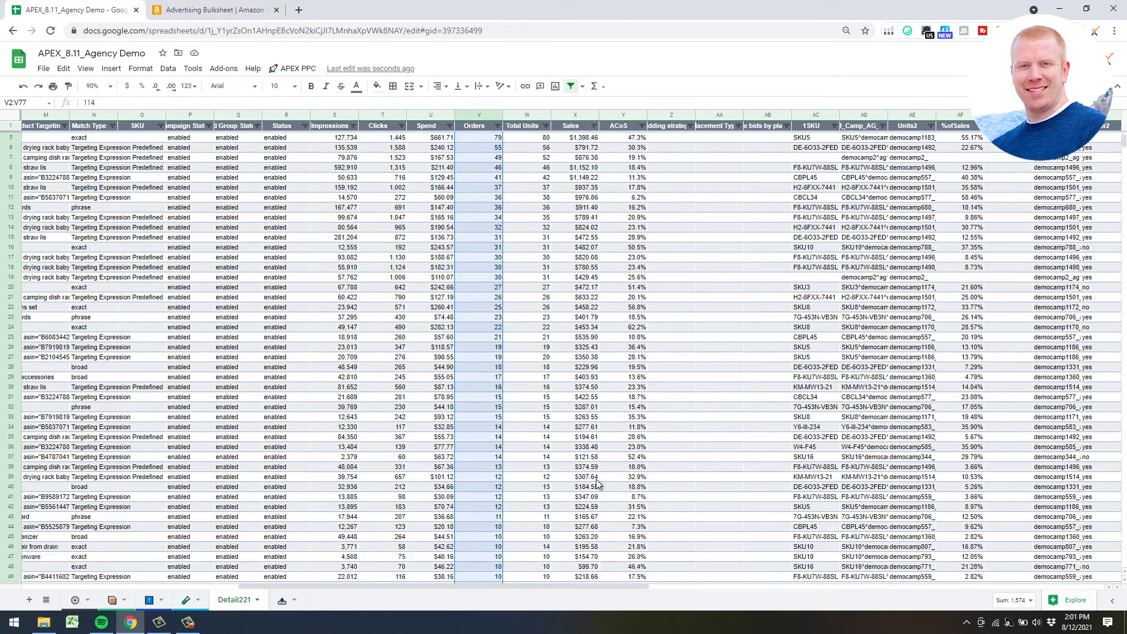
scroll(563, 479, down, 4)
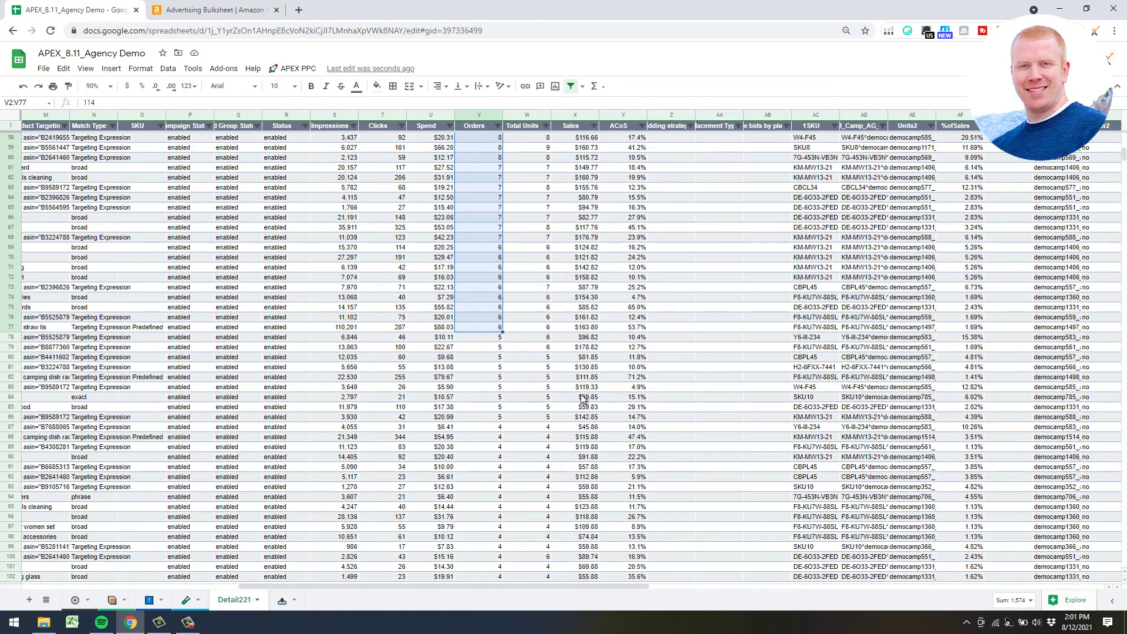
scroll(562, 377, up, 9)
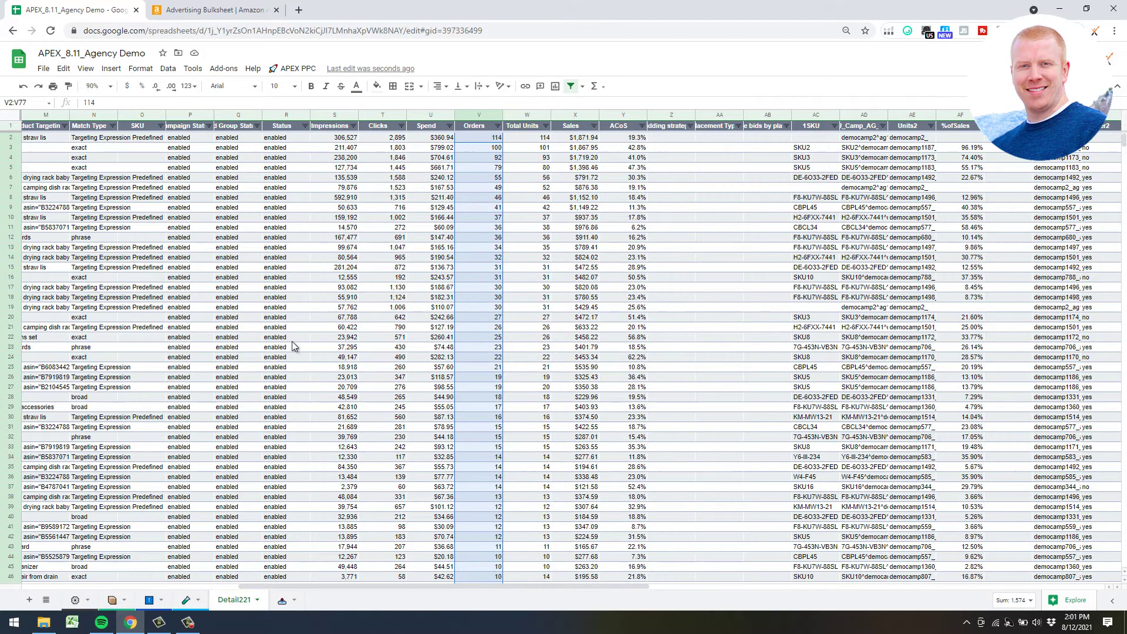
scroll(378, 453, down, 3)
Delete the Detail221 sheet.
click(257, 599)
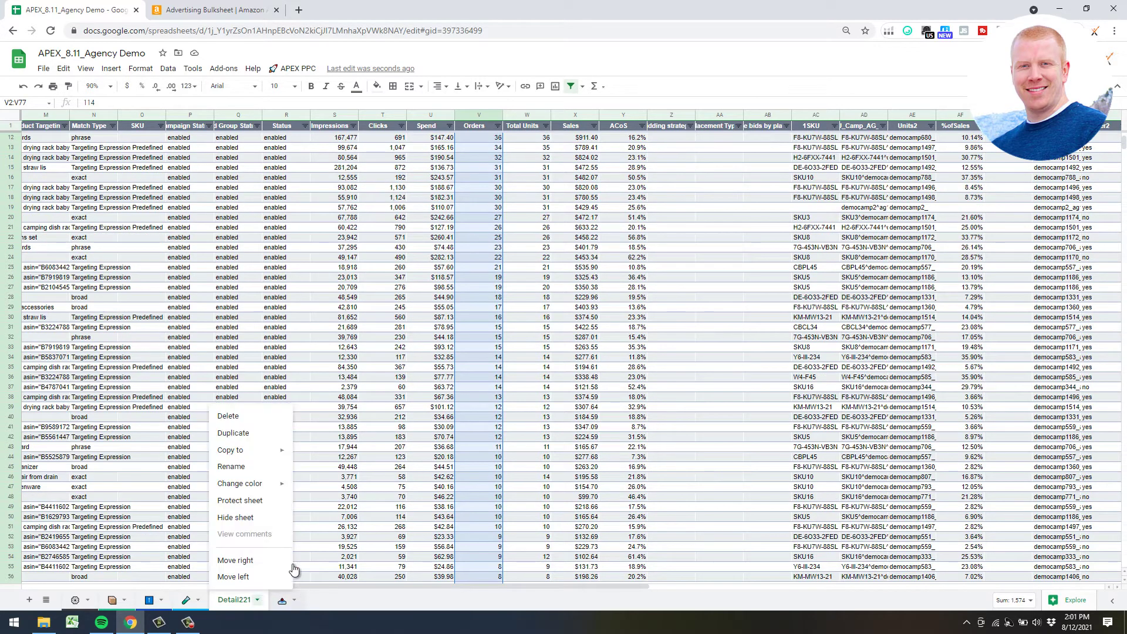
click(228, 416)
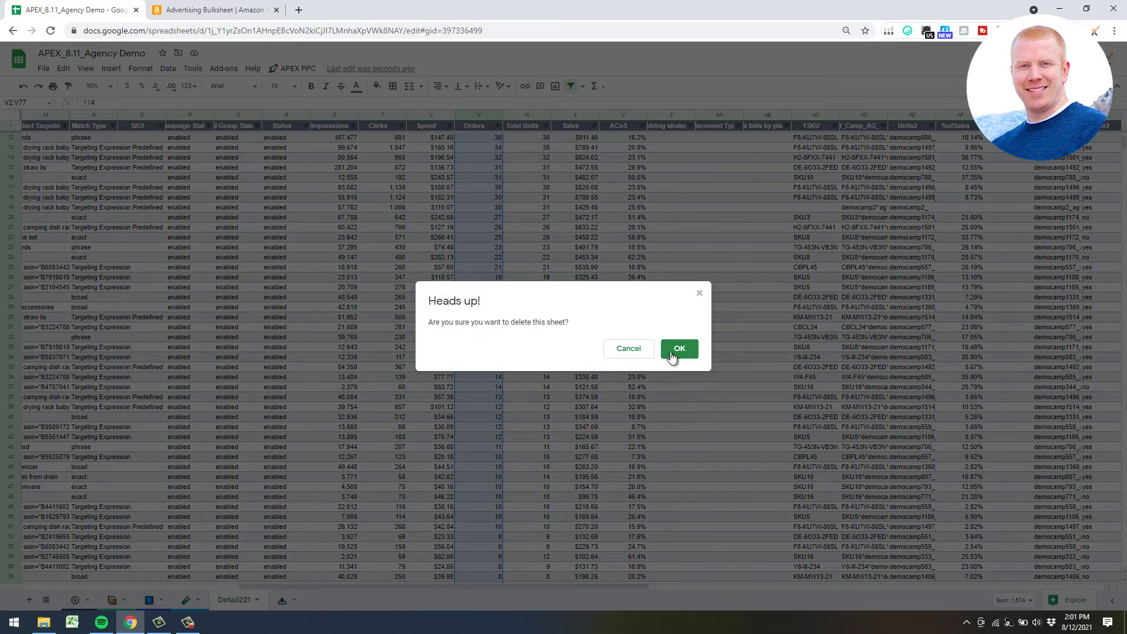
key(Return)
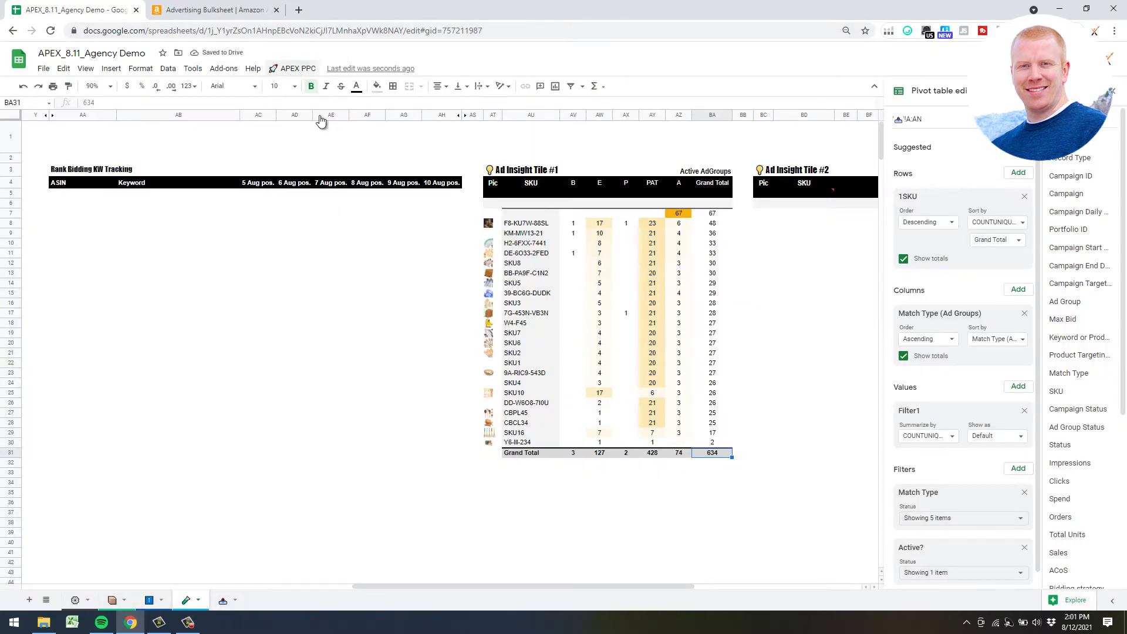
Apply the APEX PPC Top Targets bulk filter to the bulk sheet.
click(293, 68)
mouse_move(329, 225)
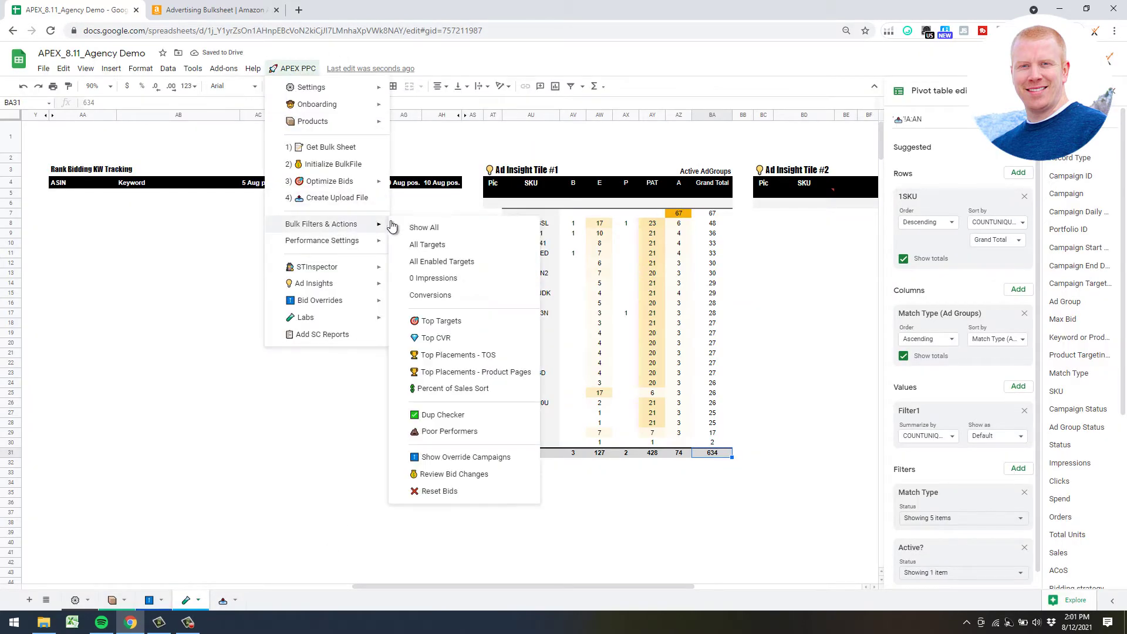
click(467, 321)
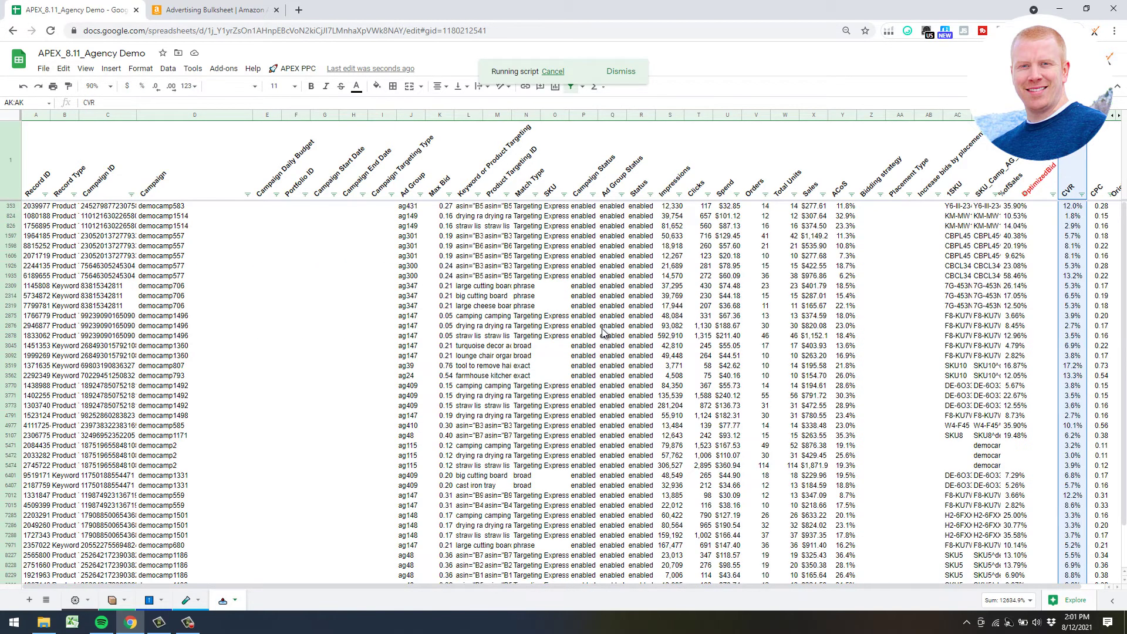
Sort the top-target rows by Orders, highest first from 114, and check a row's full SKU.
click(766, 194)
click(649, 229)
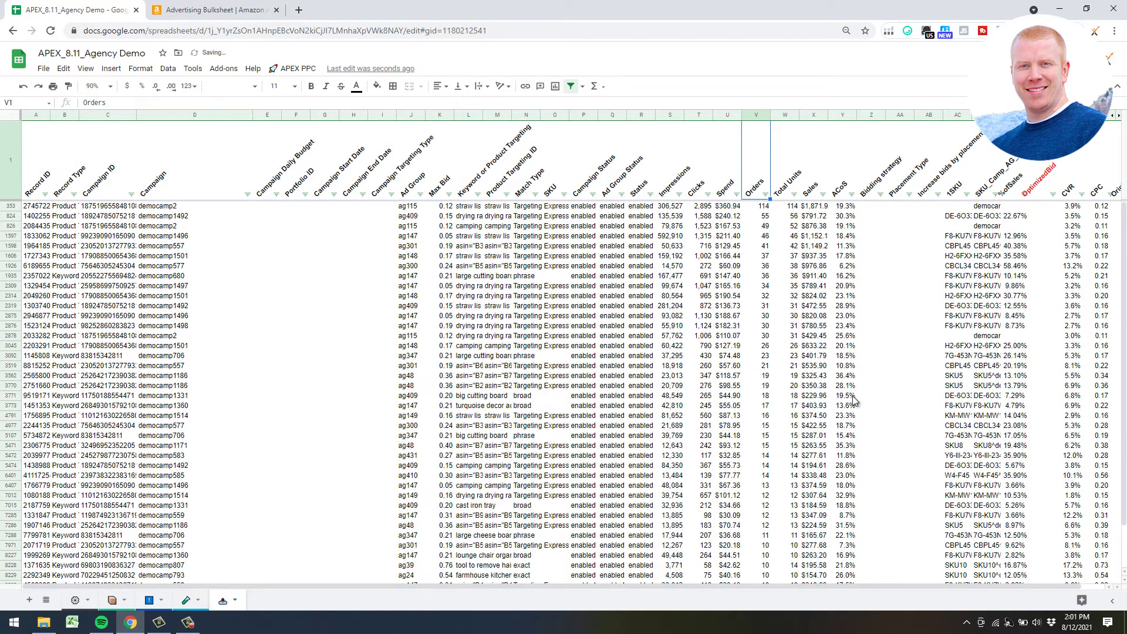
scroll(619, 587, right, 1)
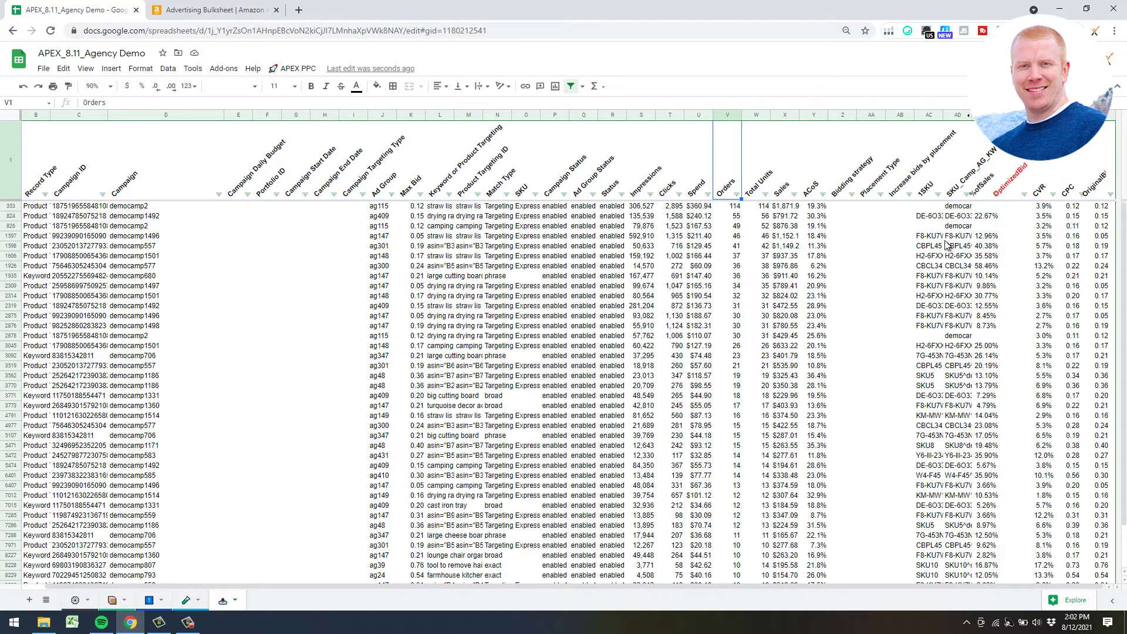
click(930, 237)
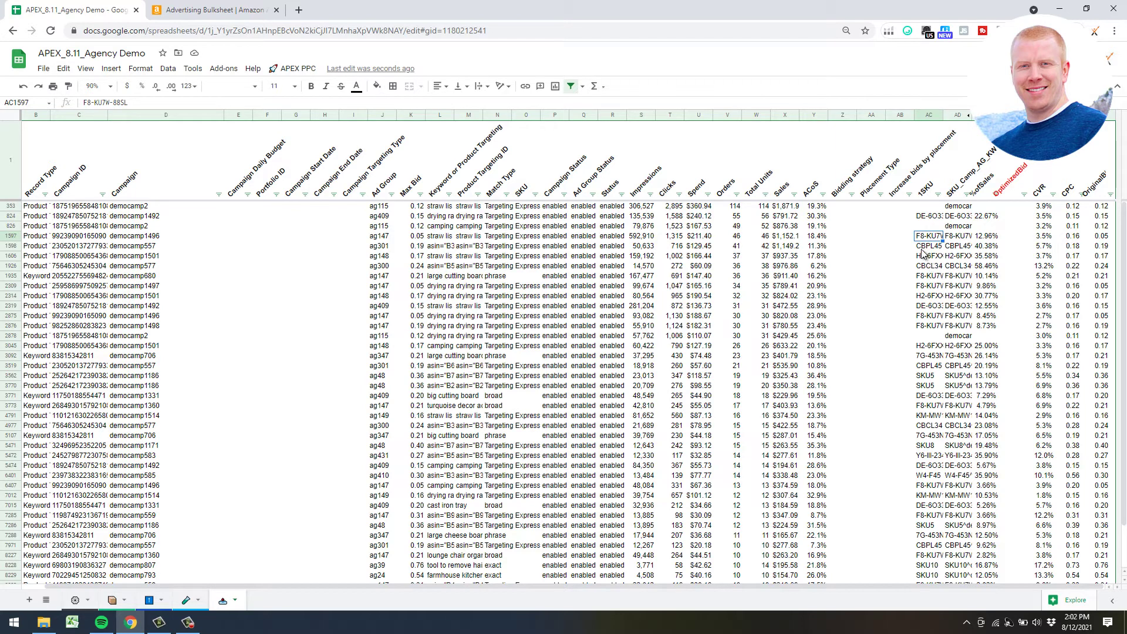
Filter the bulk sheet's Match Type column to exact only, leaving two SKU10 targets.
click(534, 194)
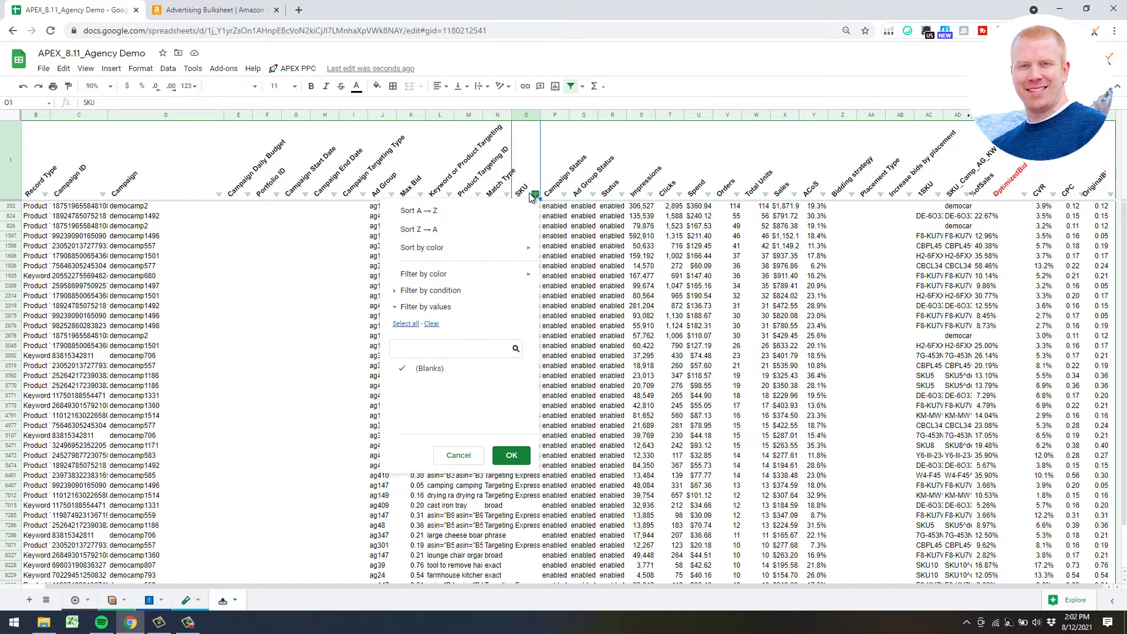
click(487, 191)
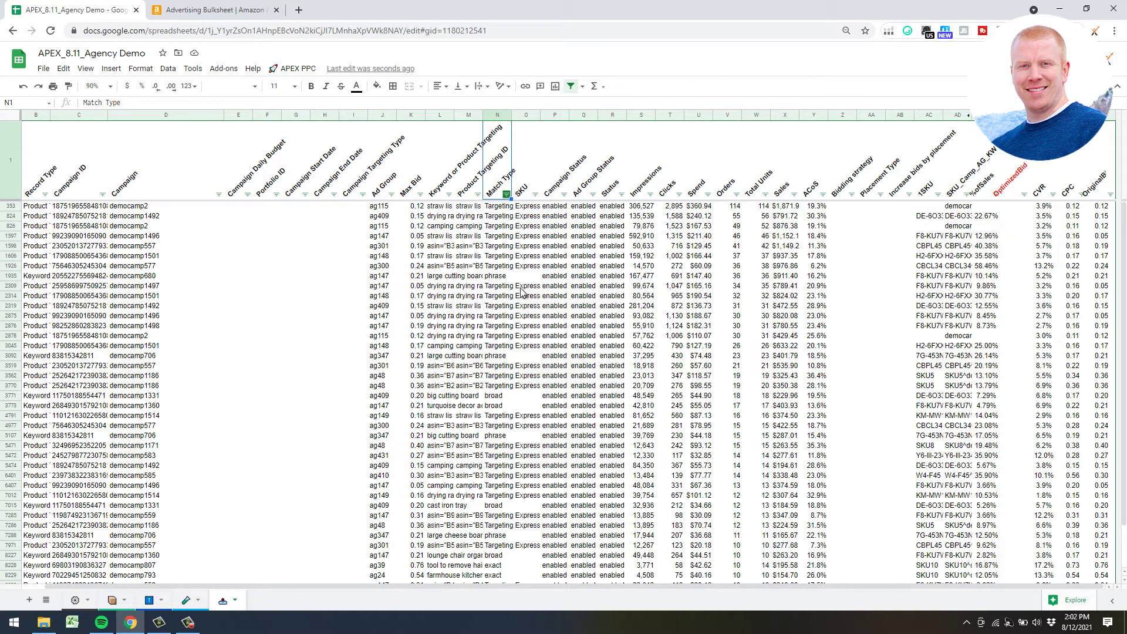
click(506, 195)
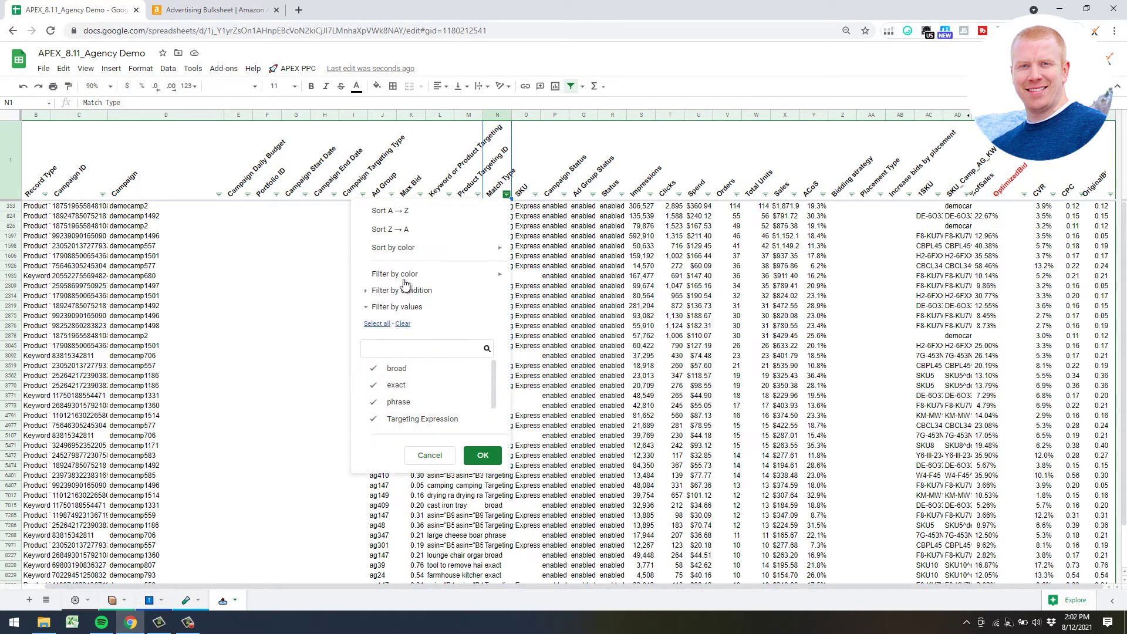
click(402, 323)
click(396, 386)
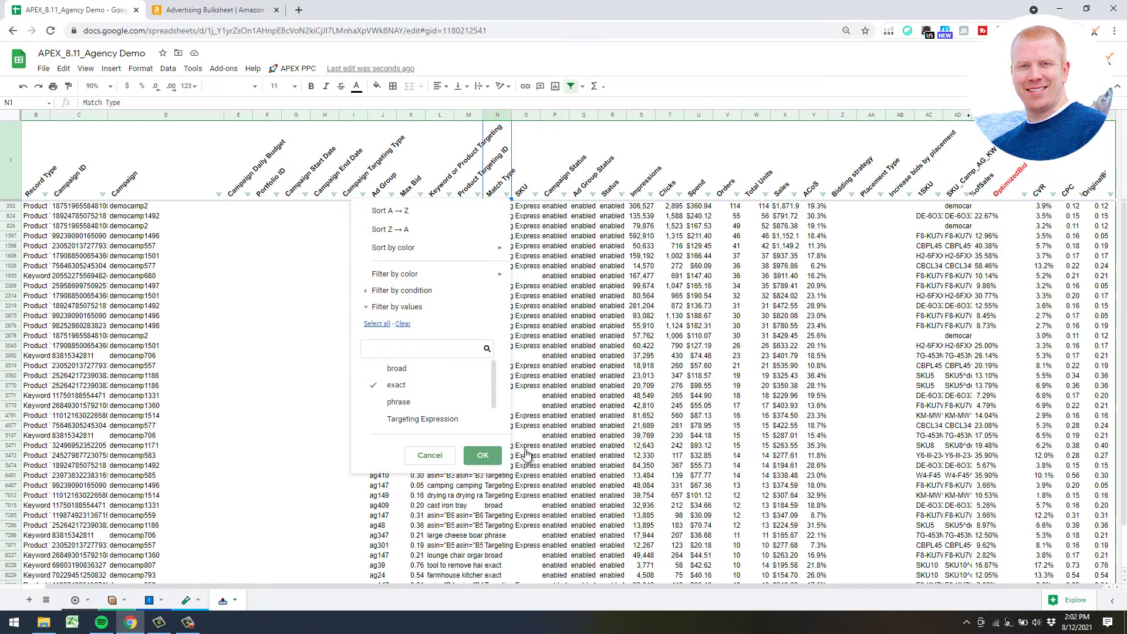
click(491, 456)
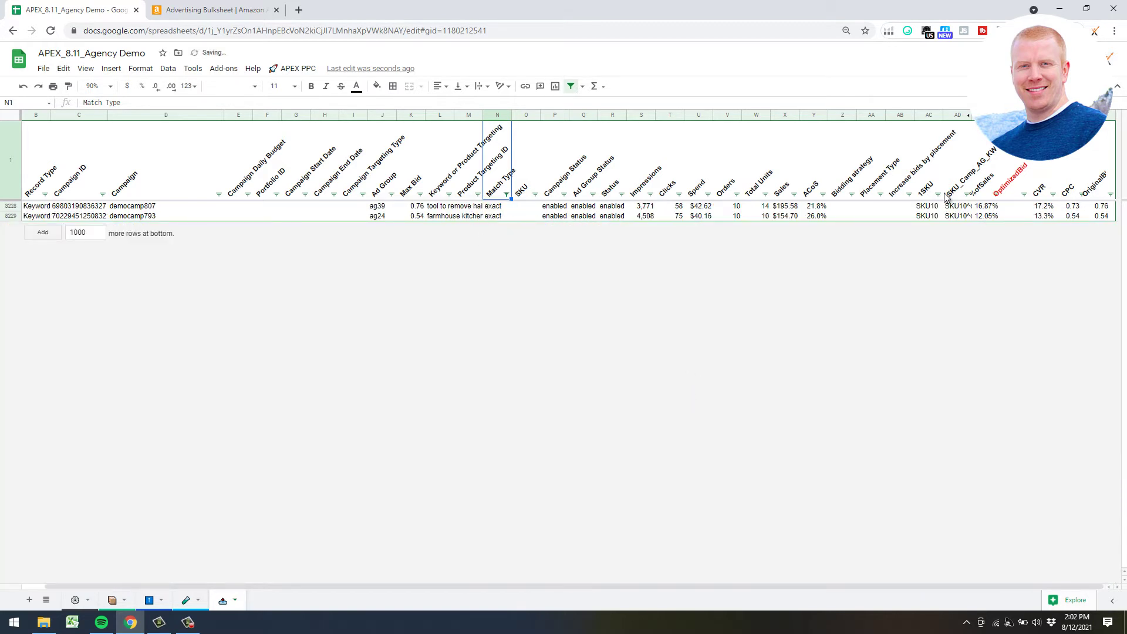
Select the two rows' SKU and key cells AC8228:AD8229 and move to the Bid Overrides sheet.
click(934, 206)
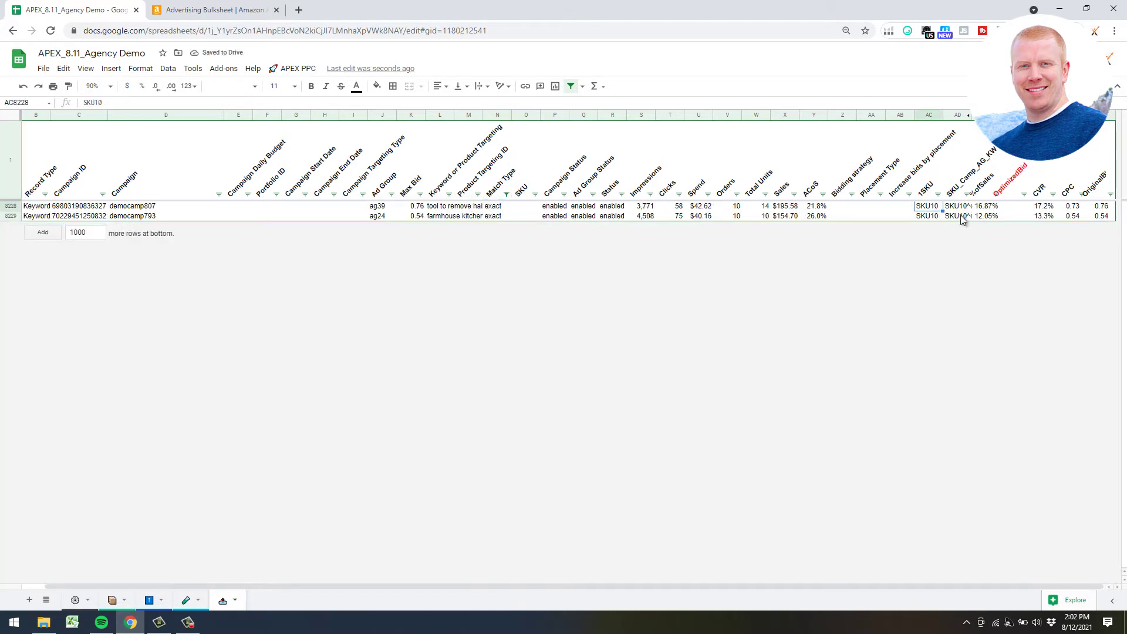
shift+click(957, 219)
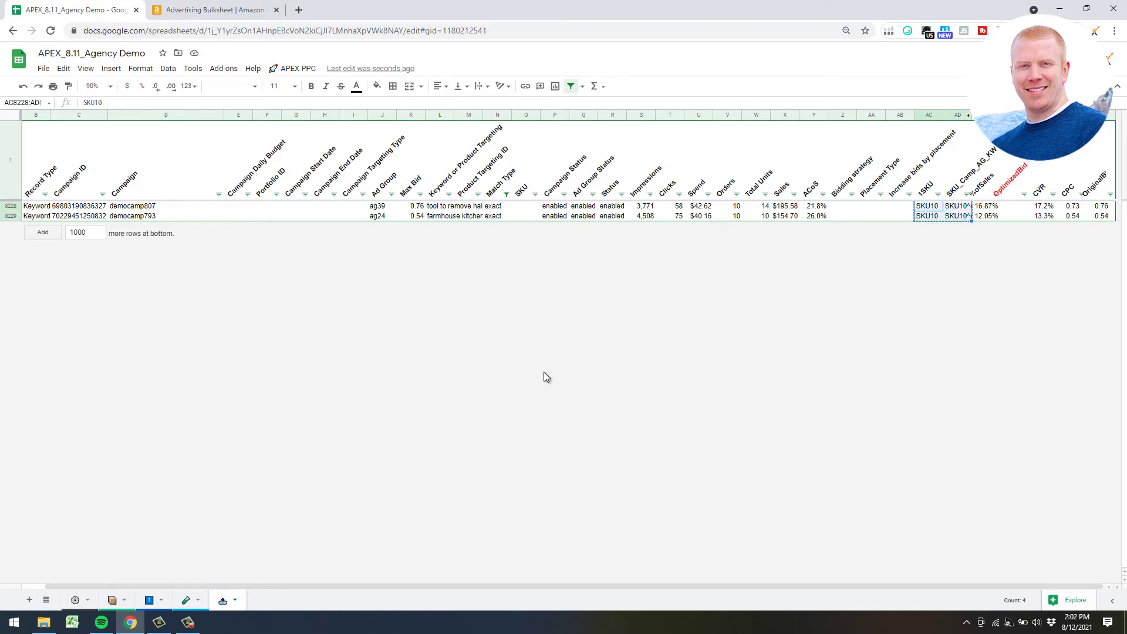
click(149, 600)
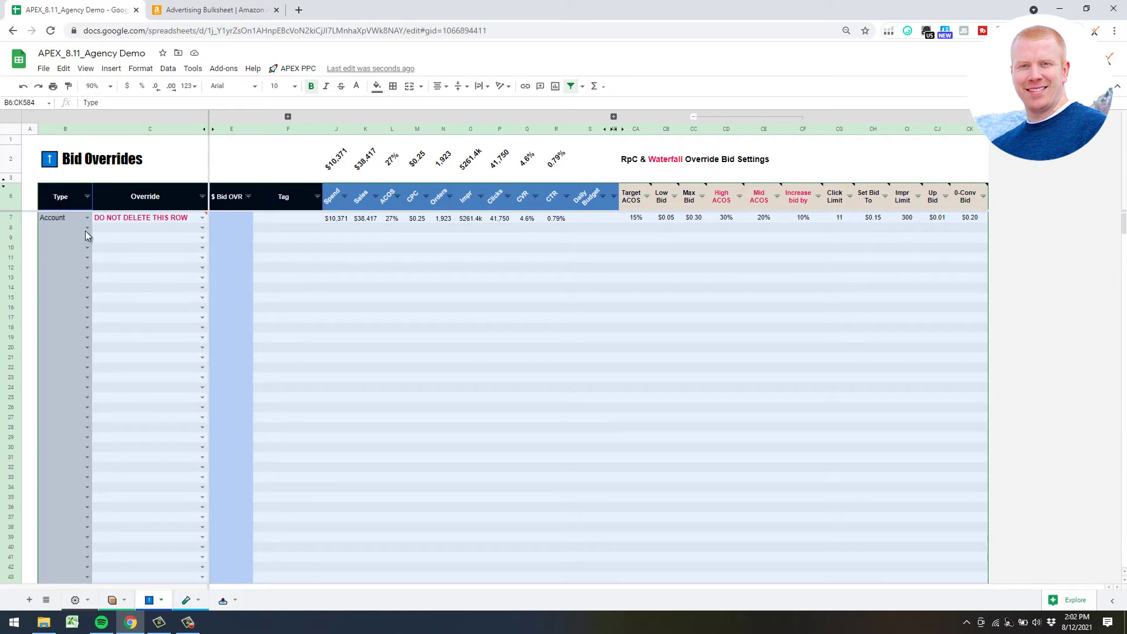
Check row 8's Type options, then paste the SKU10 and key values into B8:C9.
click(68, 228)
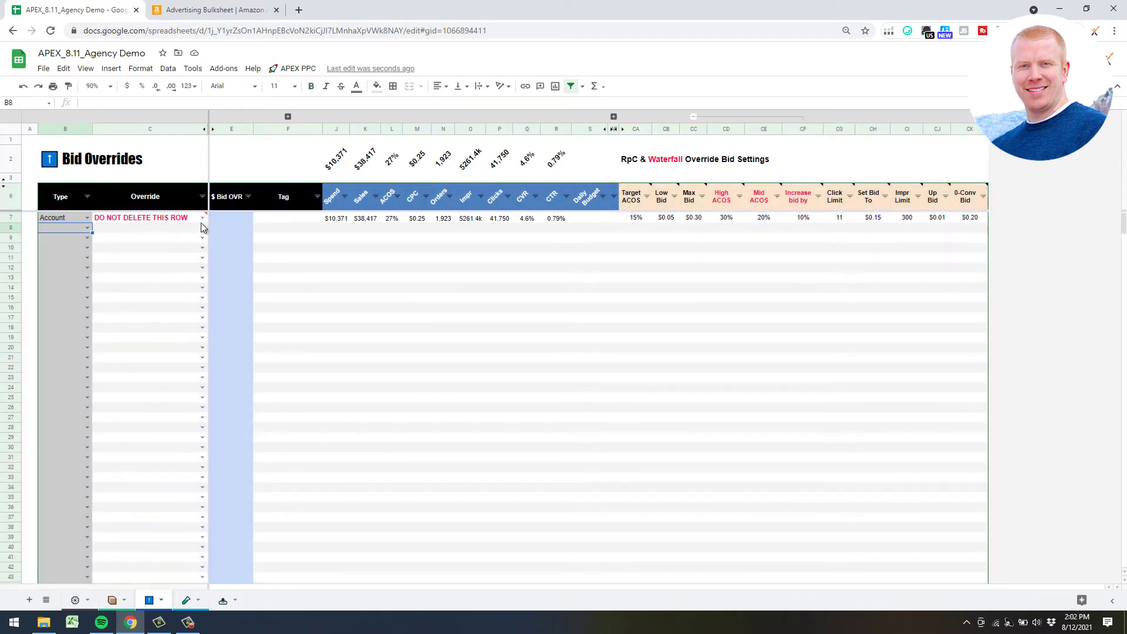
mouse_move(194, 219)
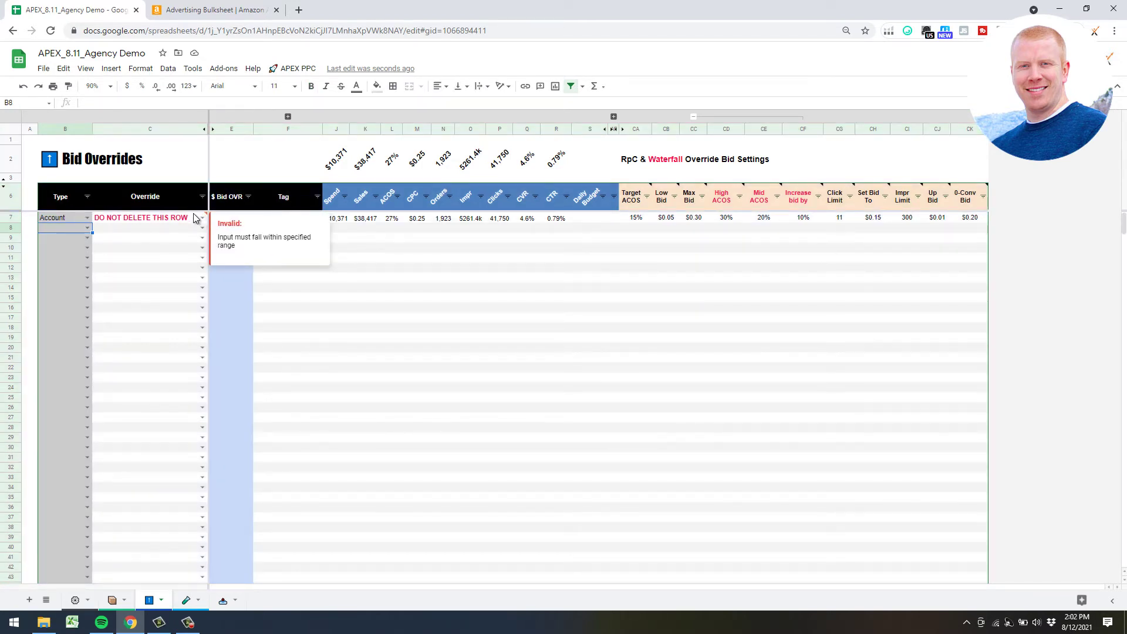
double_click(167, 228)
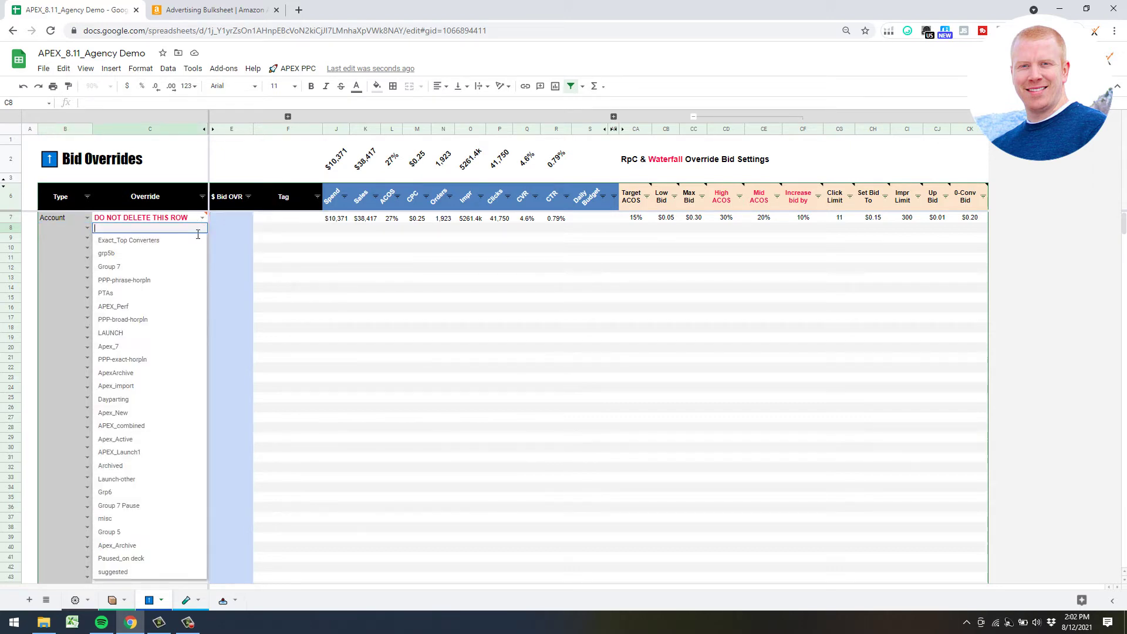
click(303, 249)
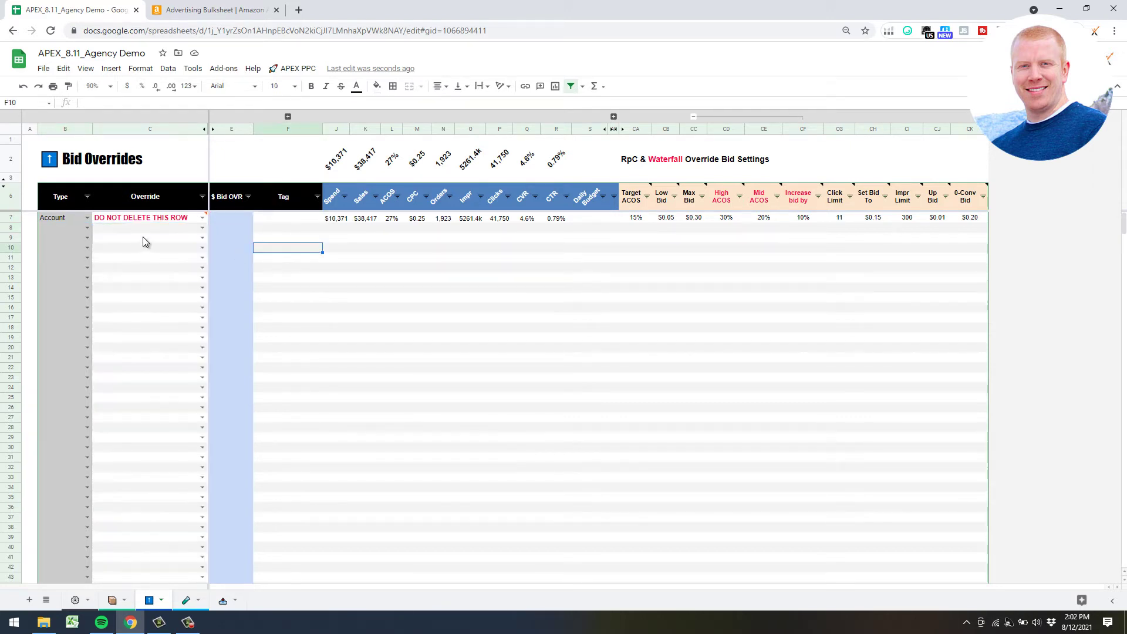
click(73, 231)
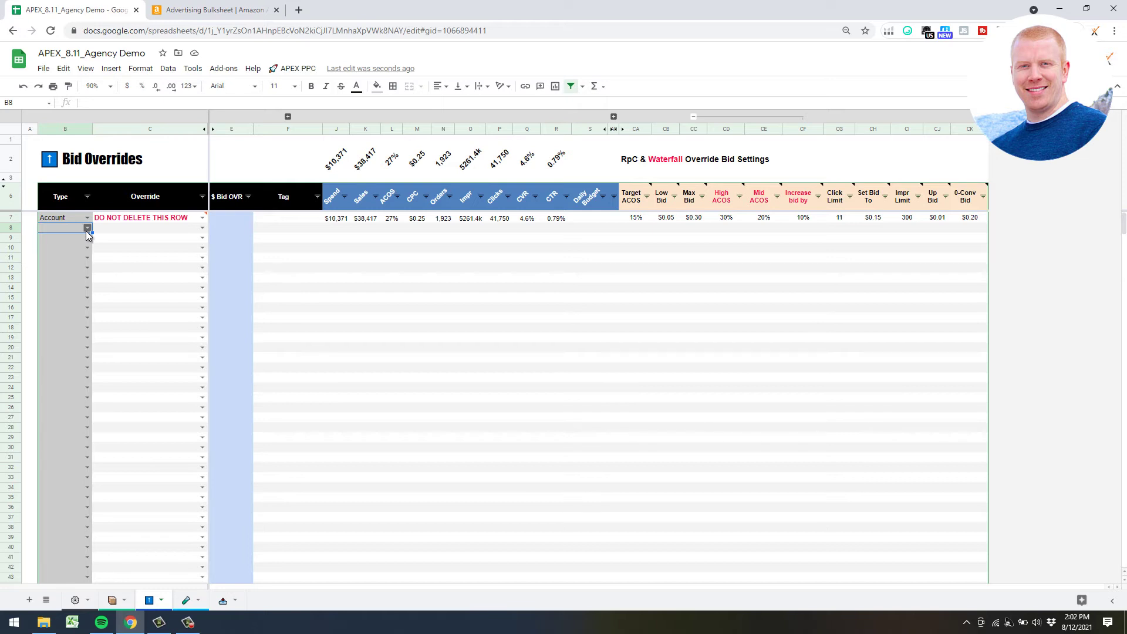
key(ctrl+v)
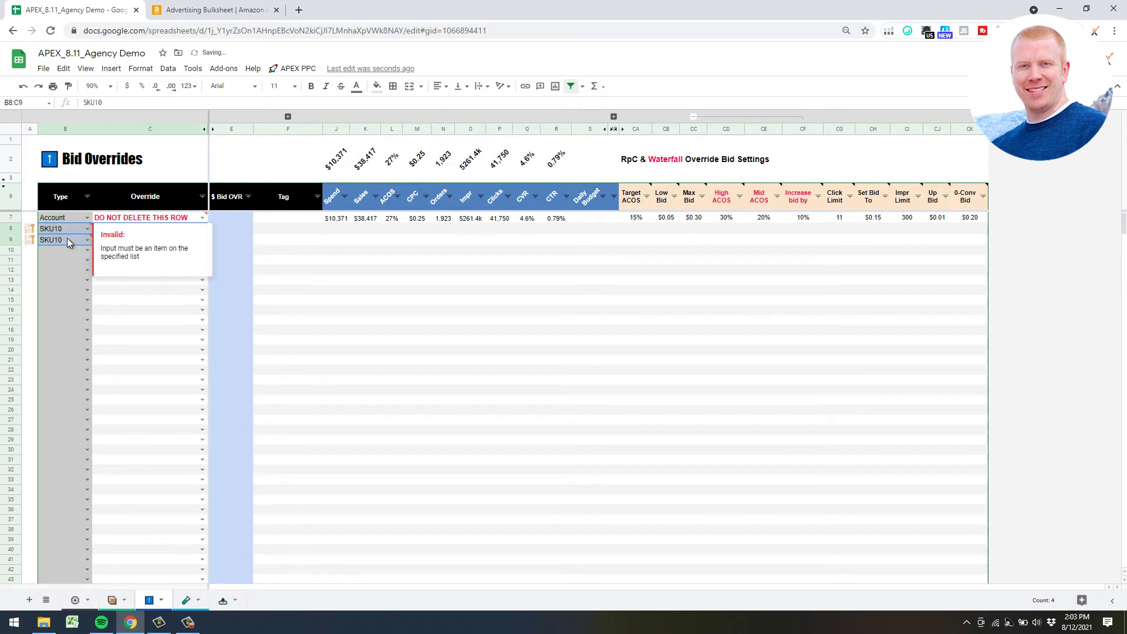
click(140, 309)
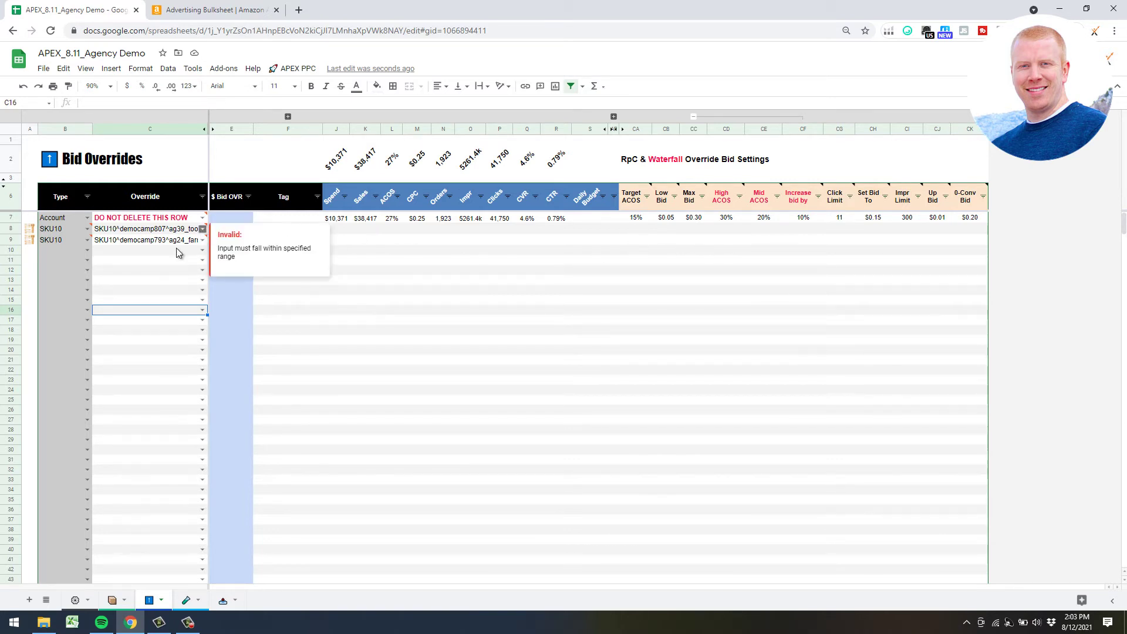
click(343, 323)
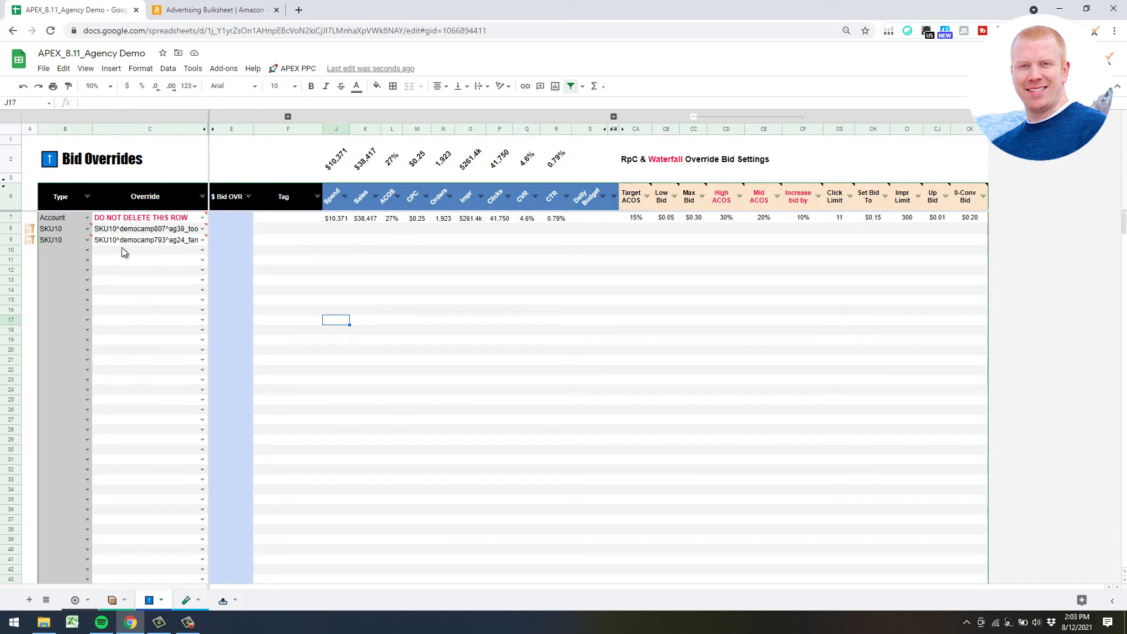
Review the override Type choices for row 10, leave it empty, and bring up the APEX PPC menu.
double_click(87, 251)
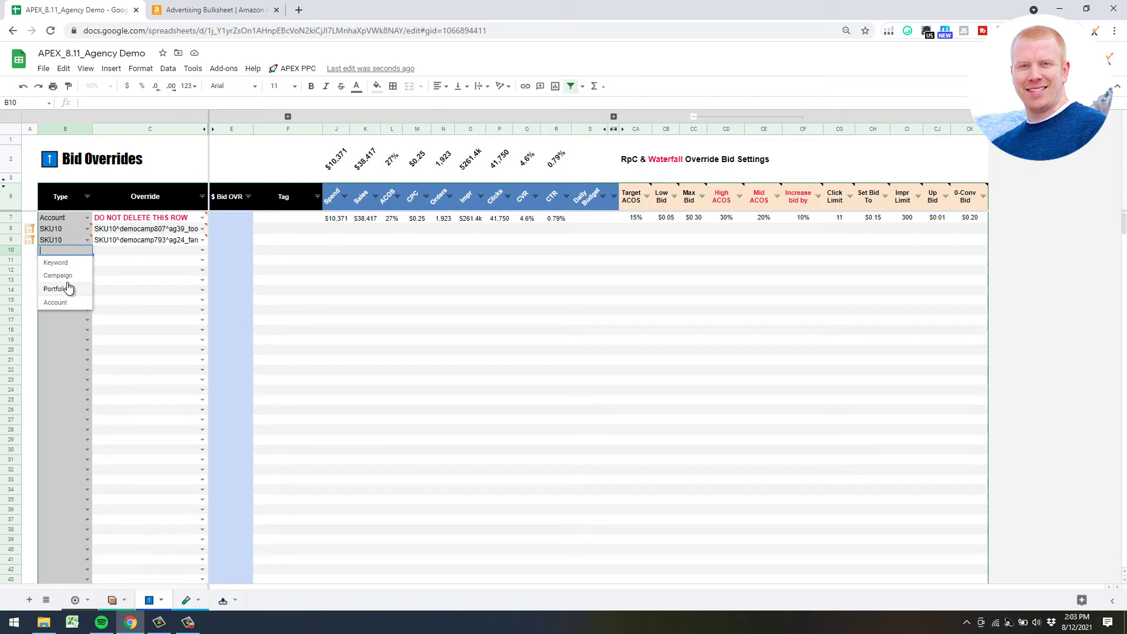
click(148, 284)
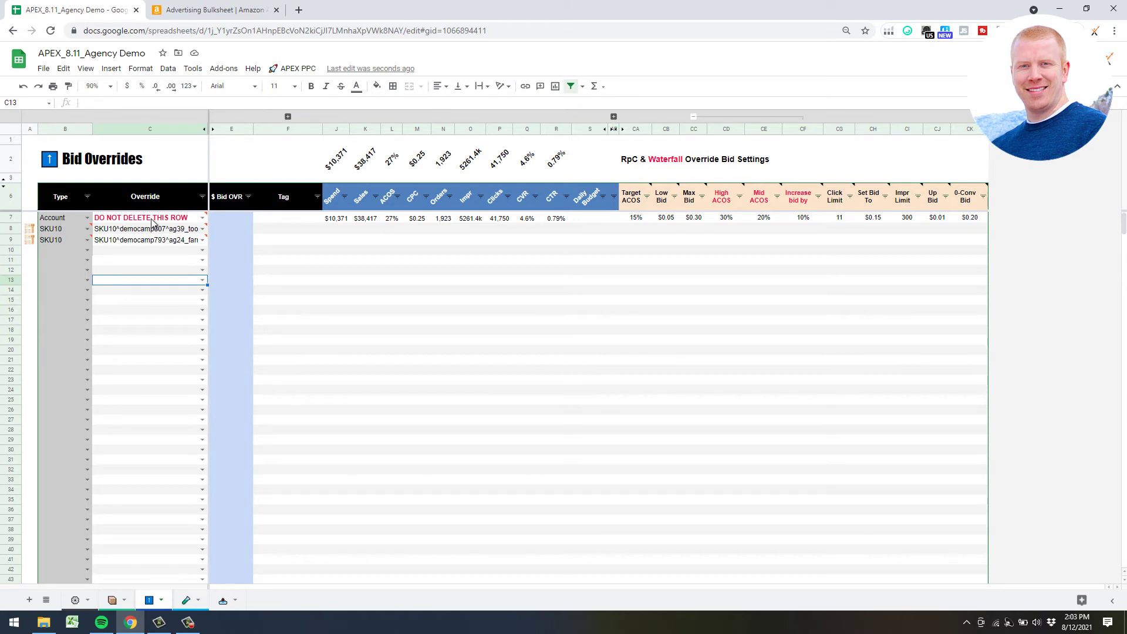
key(ctrl+c)
key(ctrl+v)
key(Up)
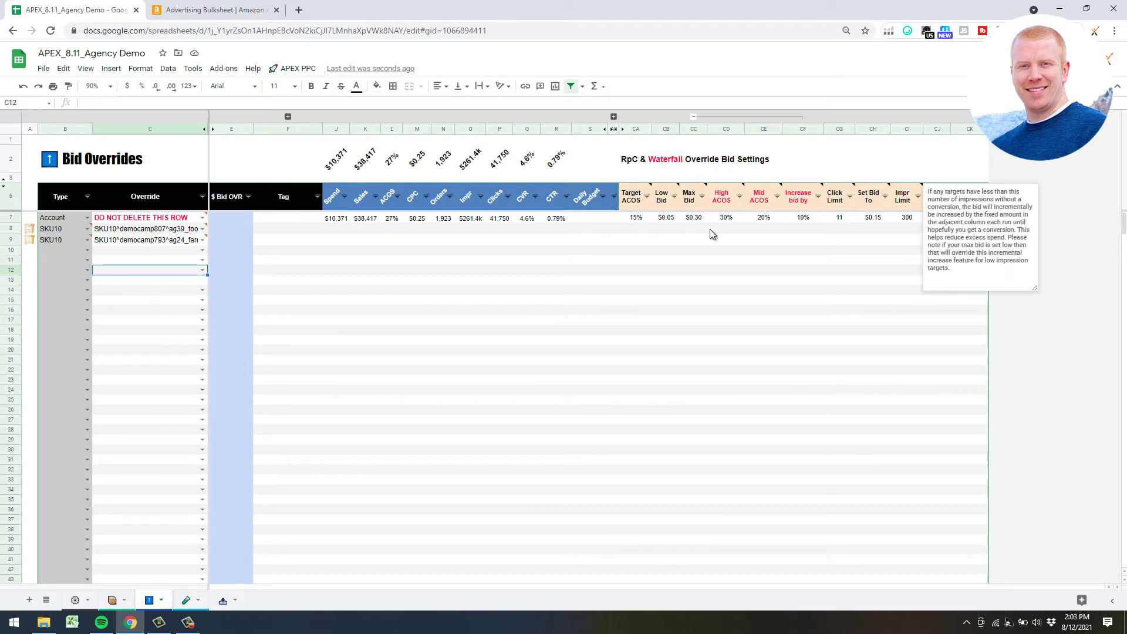
click(629, 281)
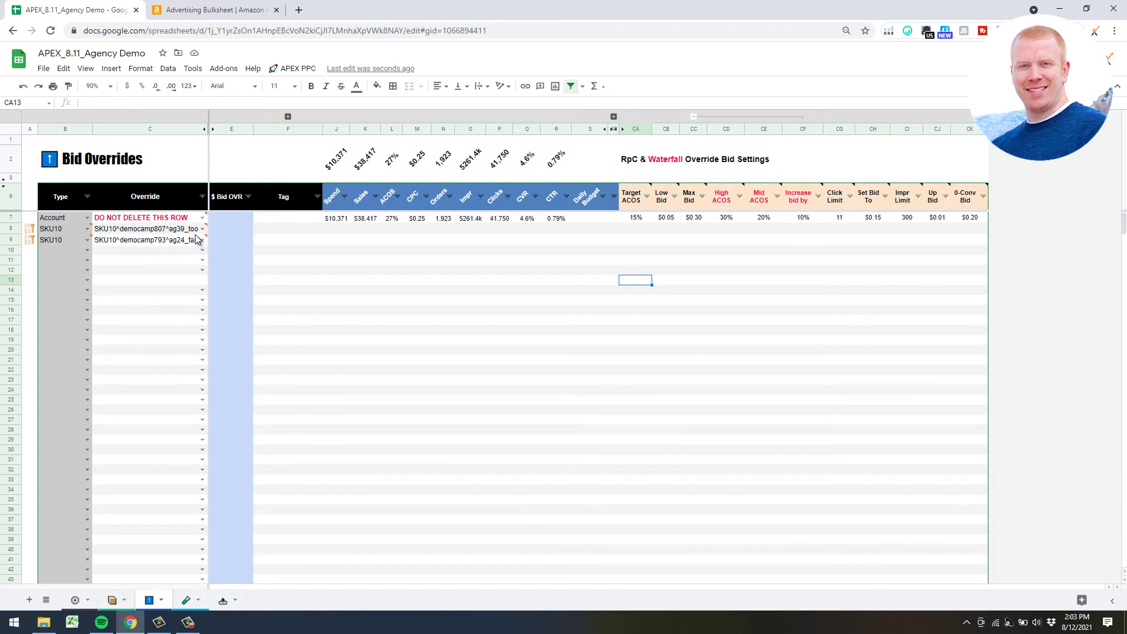
click(297, 68)
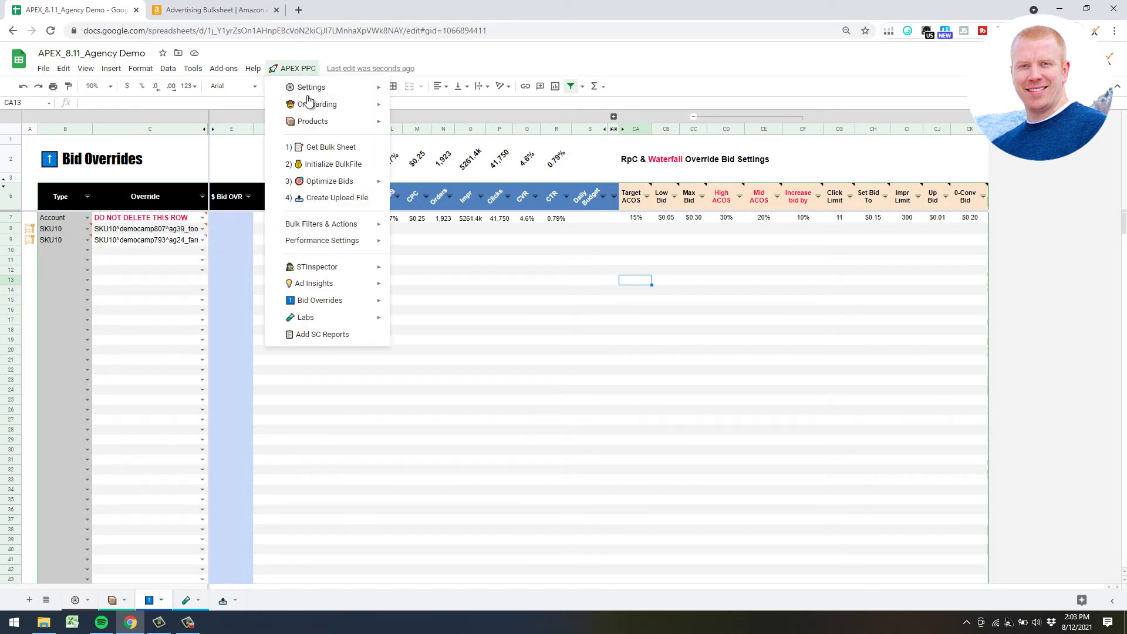
Run Bid Overrides Sync Metrics so the SKU10 rows show $43/$40 spend and 22%/26% ACOS.
click(421, 304)
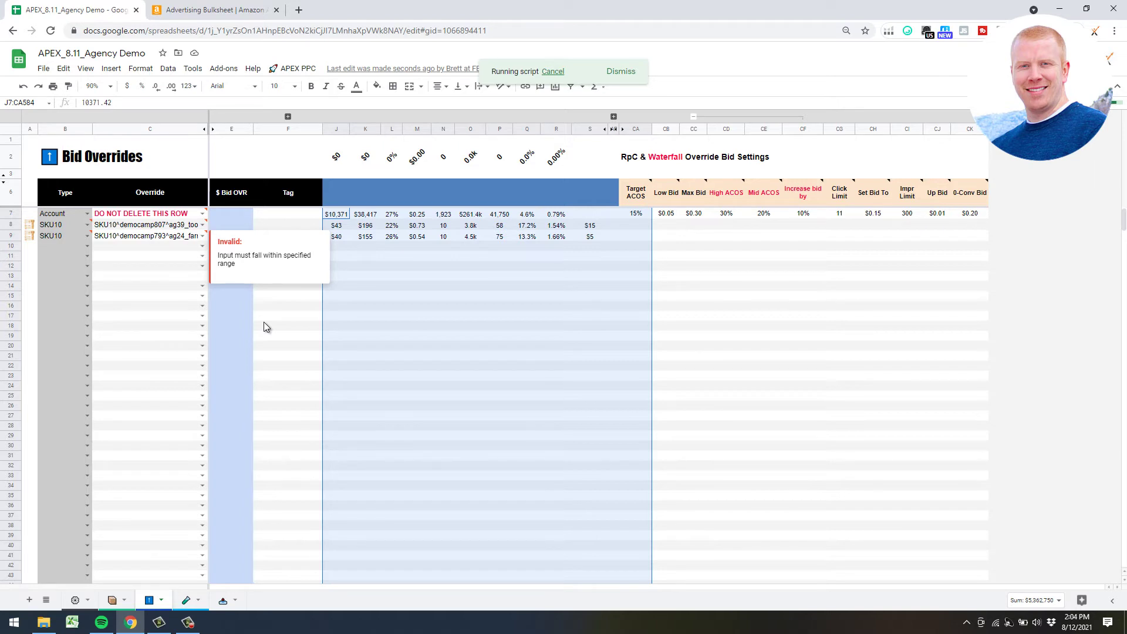
click(263, 323)
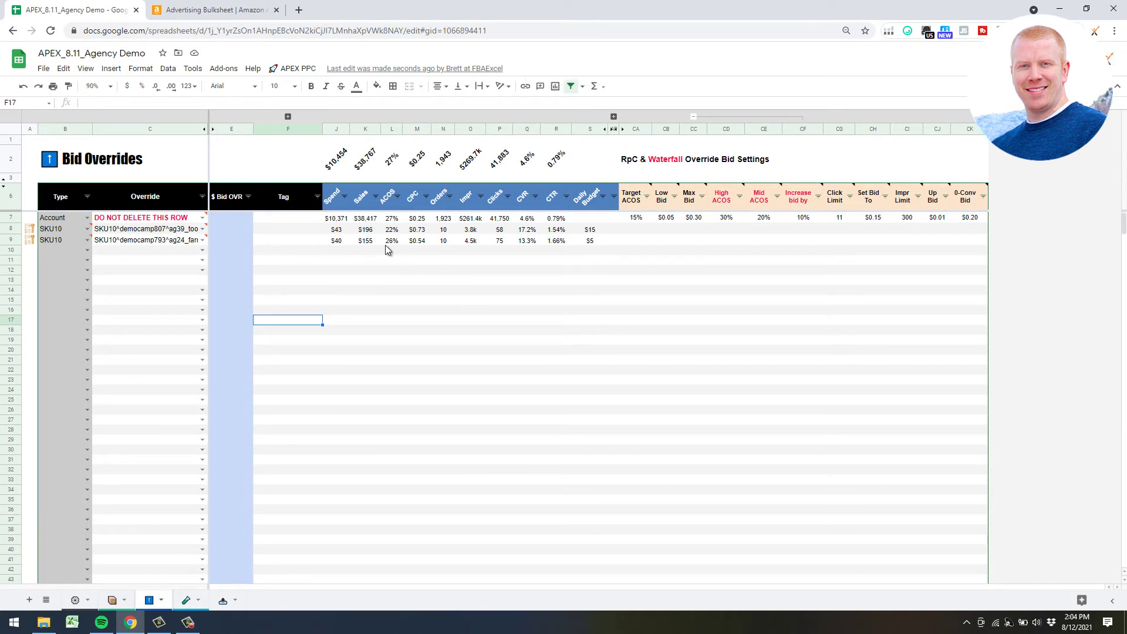
Enter 1 in E8 and E9 so both SKU10 overrides carry $1.00 bids.
click(235, 232)
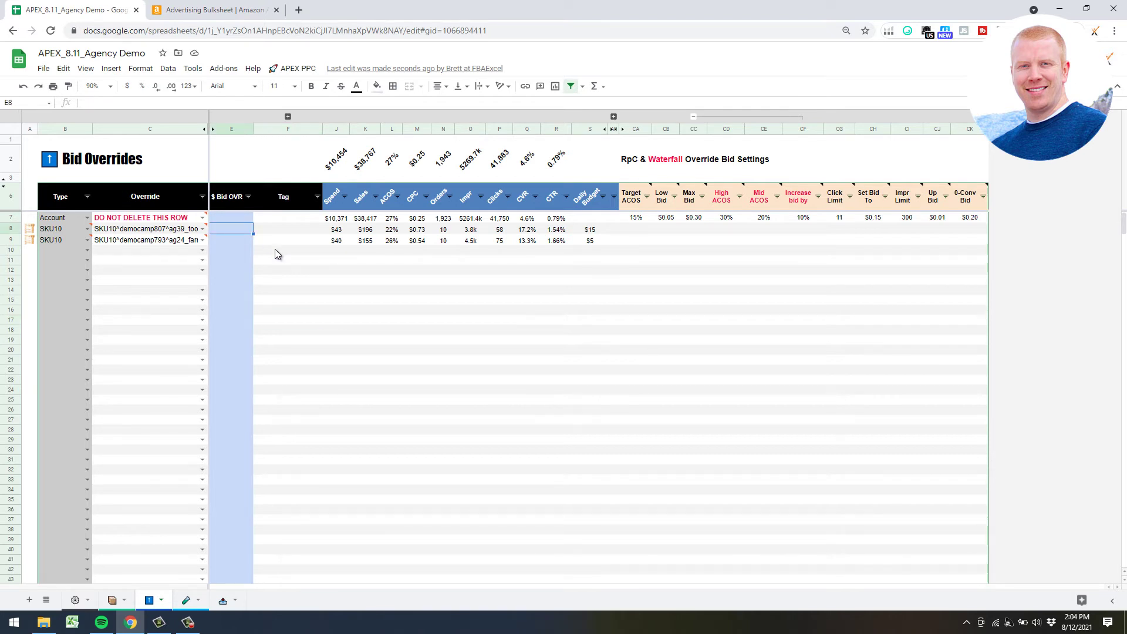
text(1)
key(Return)
text(1)
click(299, 290)
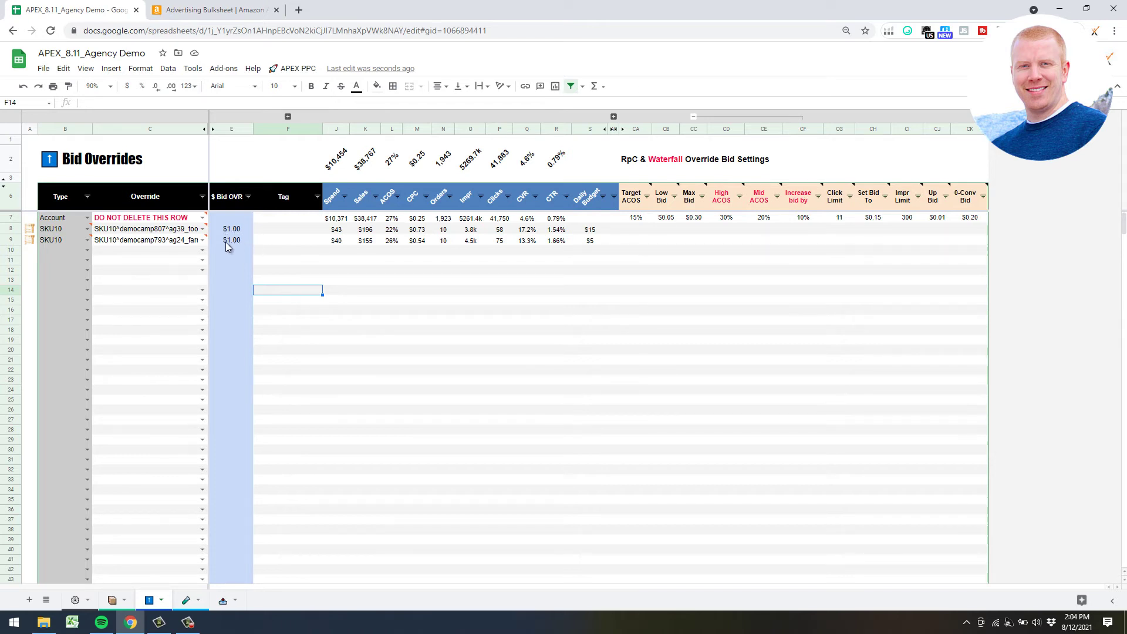
mouse_move(28, 232)
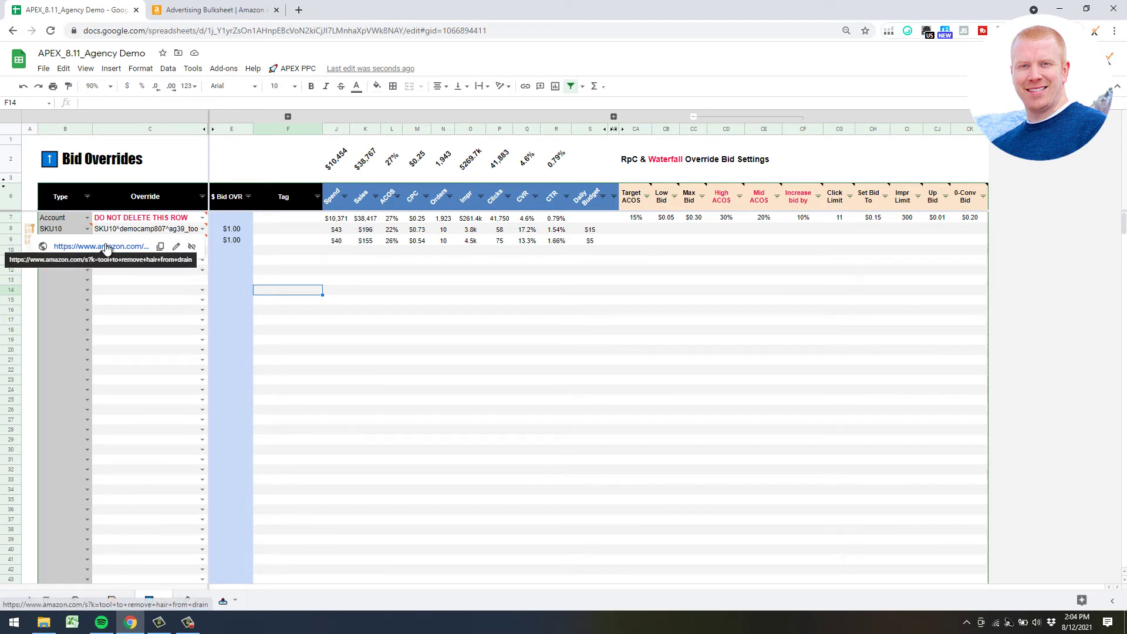
click(332, 321)
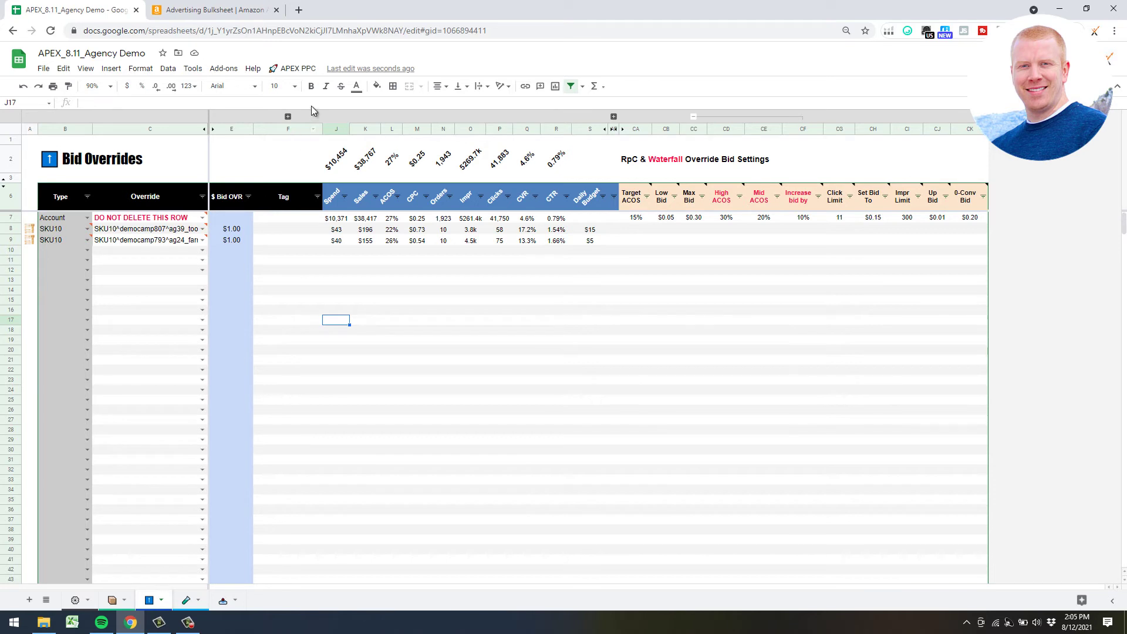
click(299, 70)
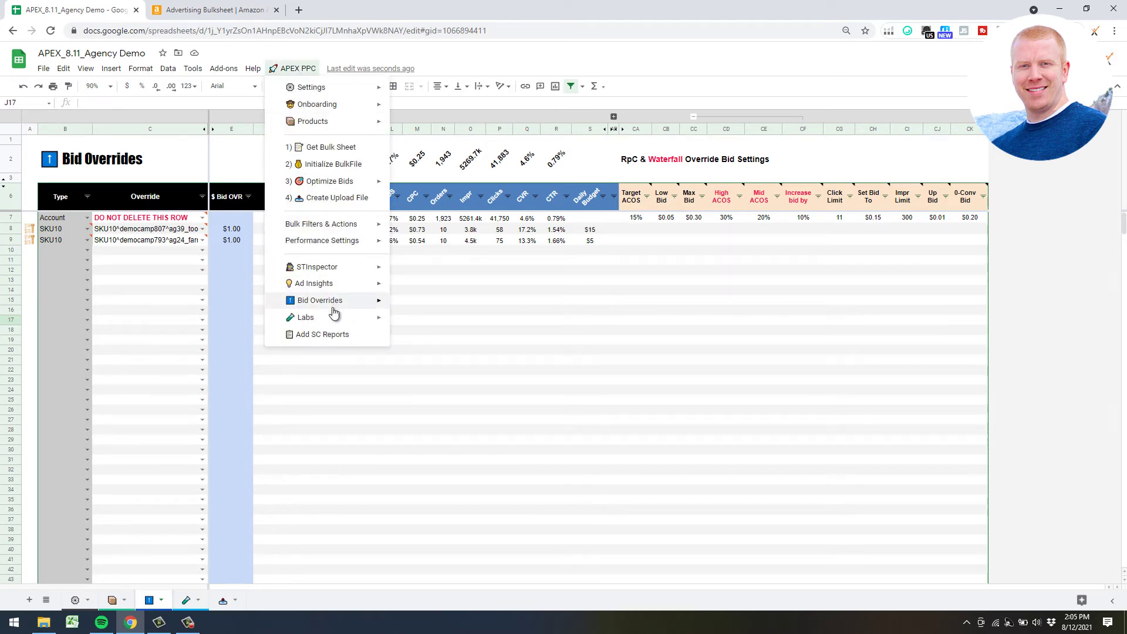
mouse_move(343, 224)
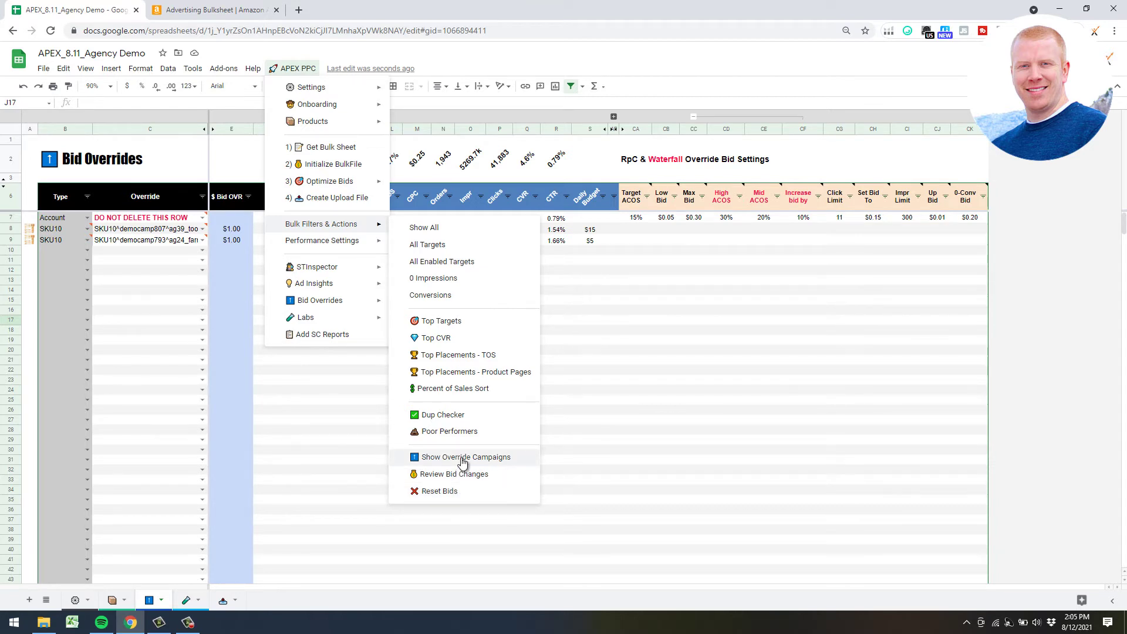
click(593, 349)
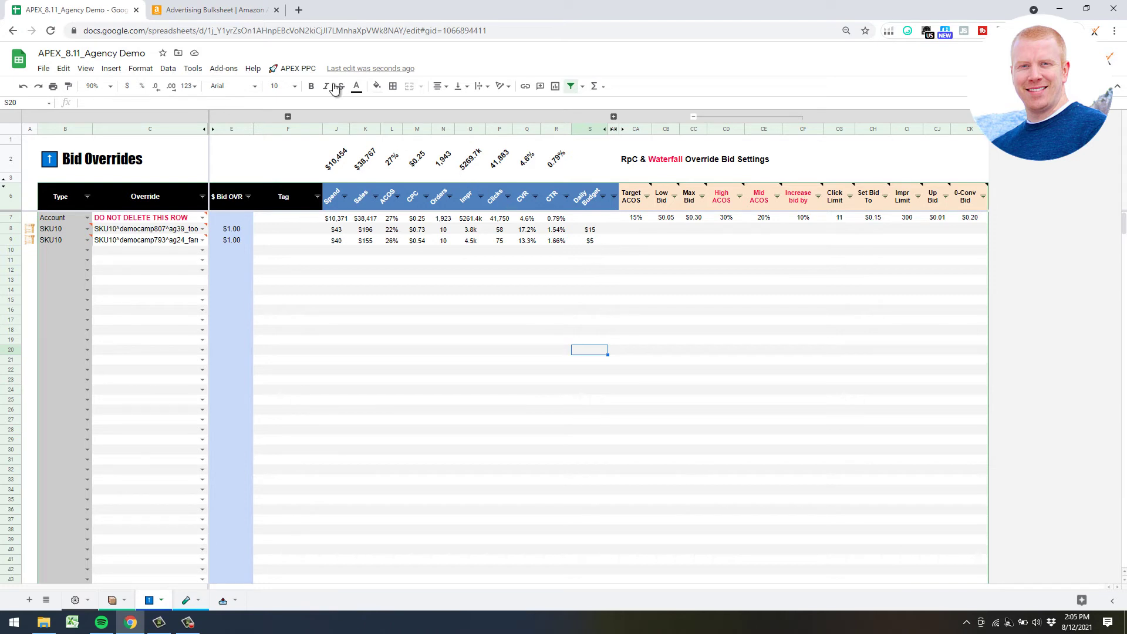
click(296, 68)
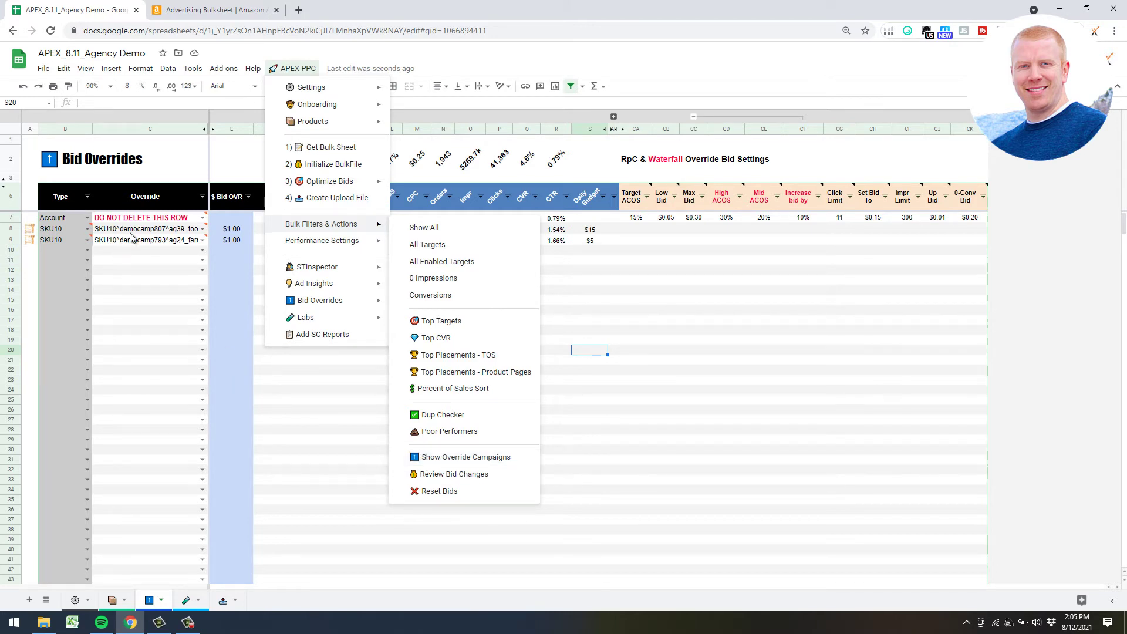
click(581, 309)
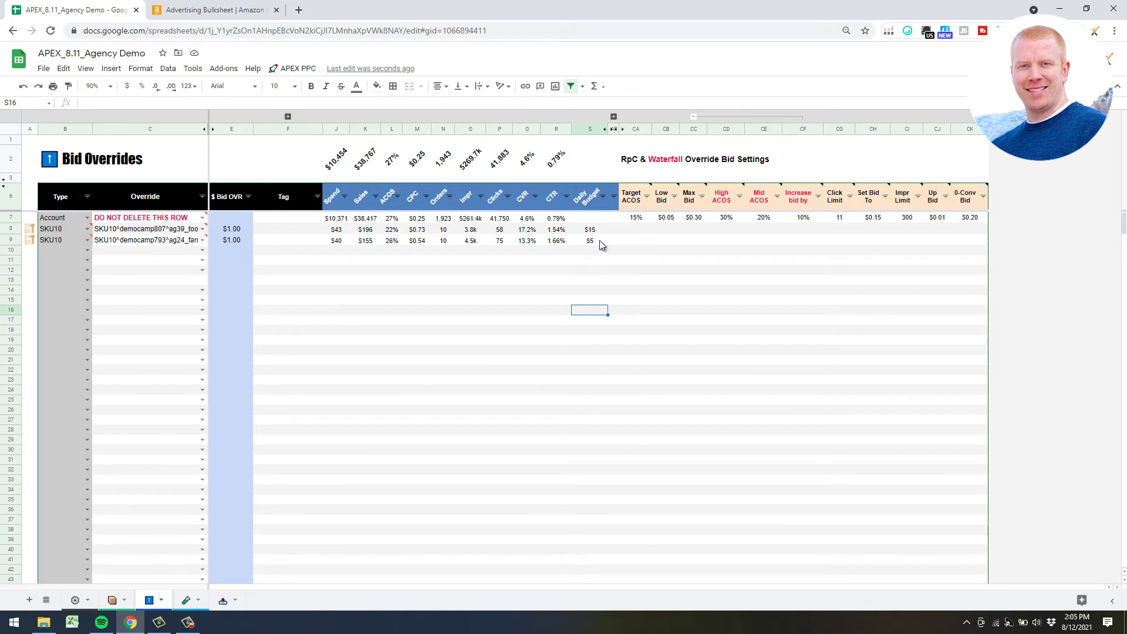
click(405, 308)
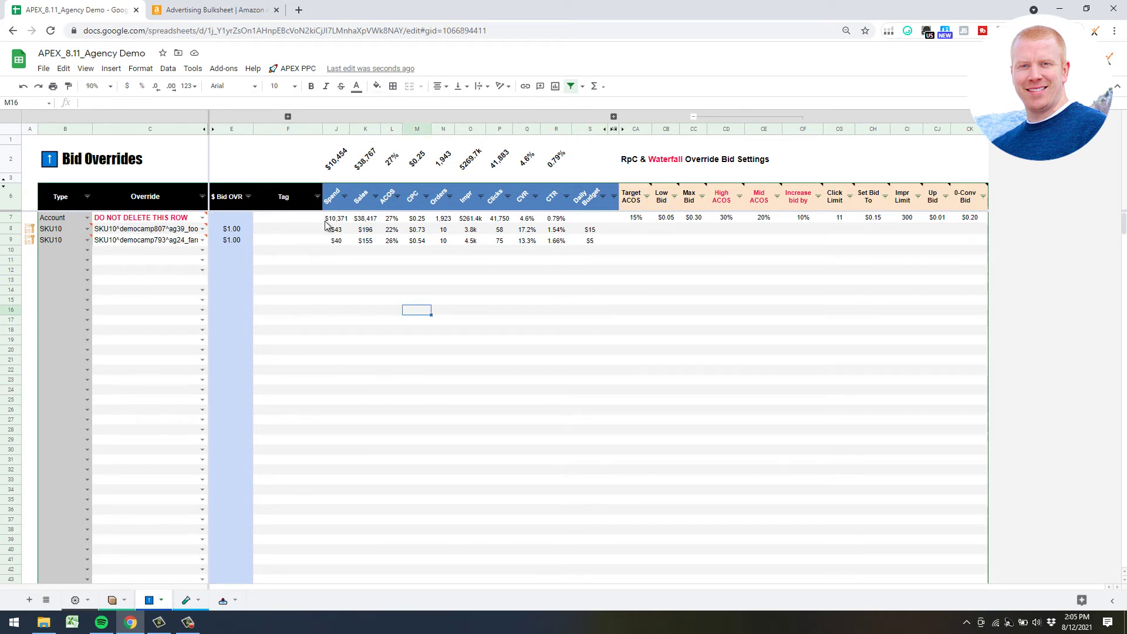
Copy the account's waterfall settings row down into override rows 8 and 9.
click(635, 217)
shift+click(970, 218)
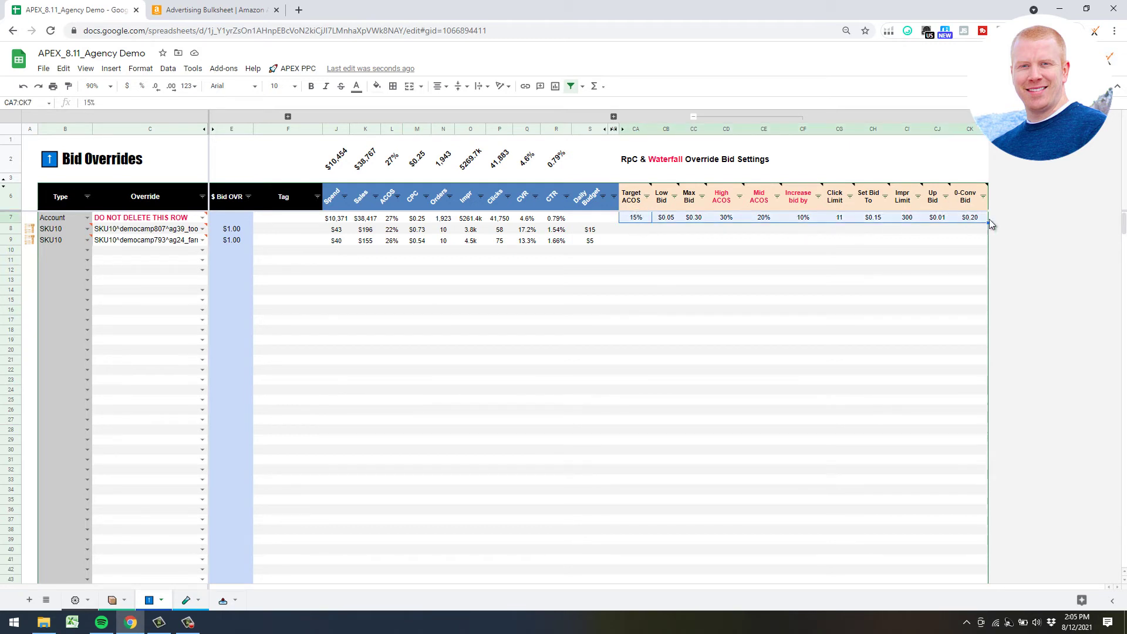
drag(989, 224, 986, 241)
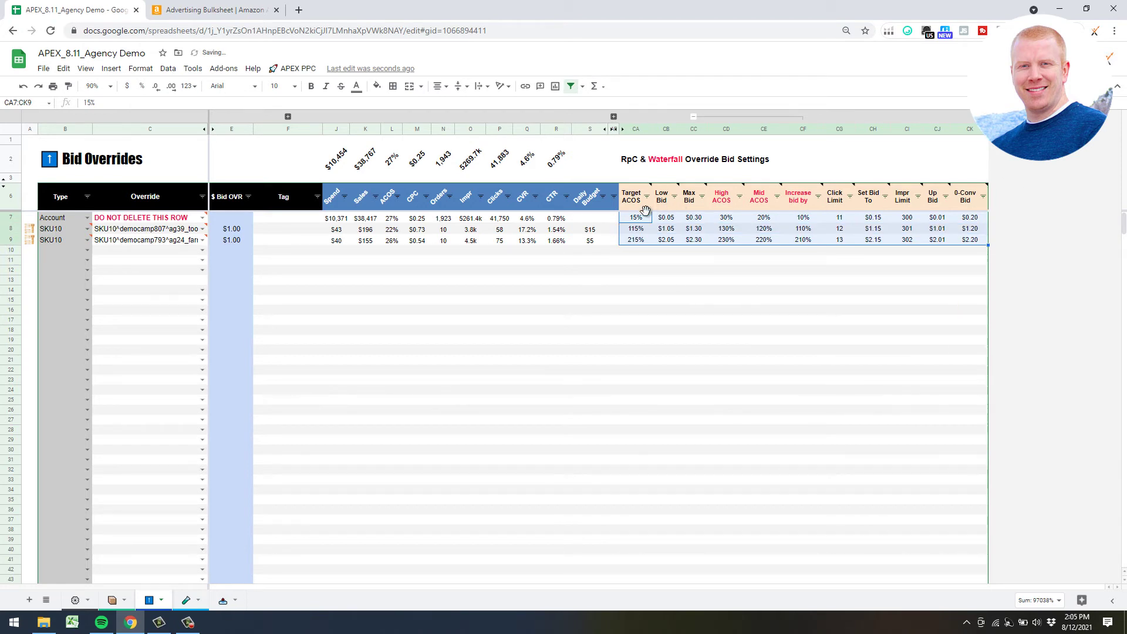
click(663, 290)
click(639, 221)
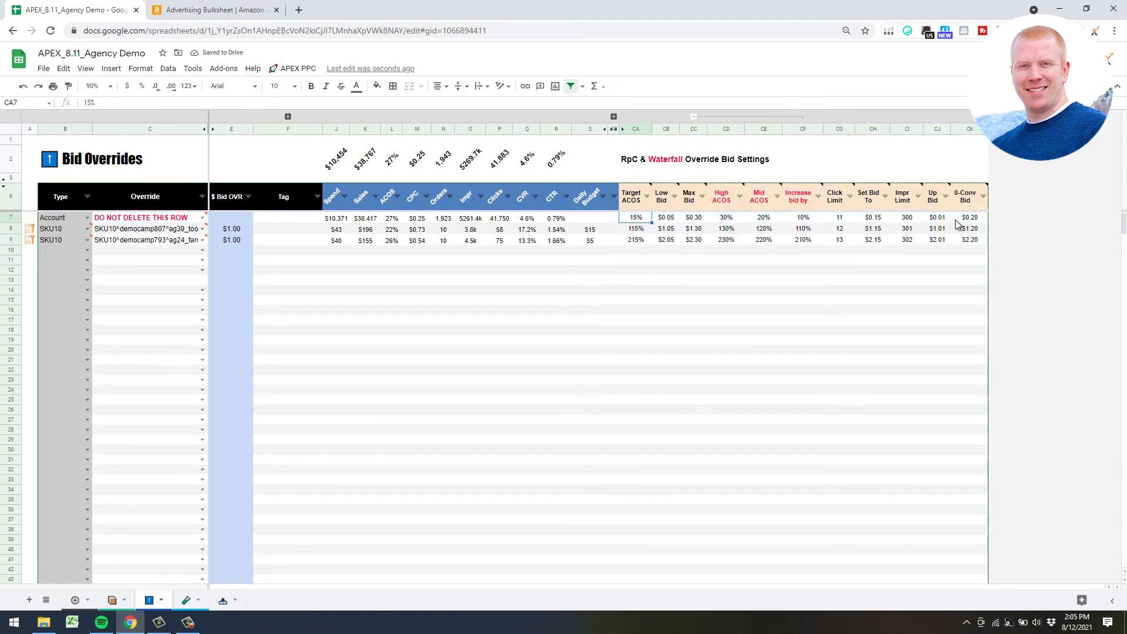
shift+click(974, 220)
drag(990, 223, 989, 242)
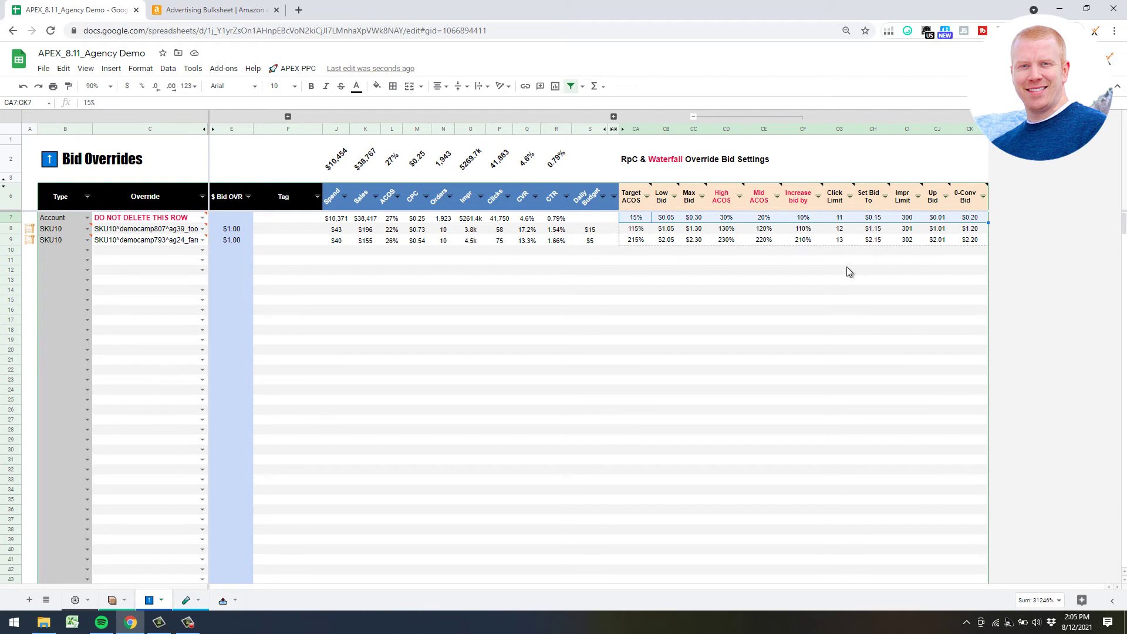
click(638, 239)
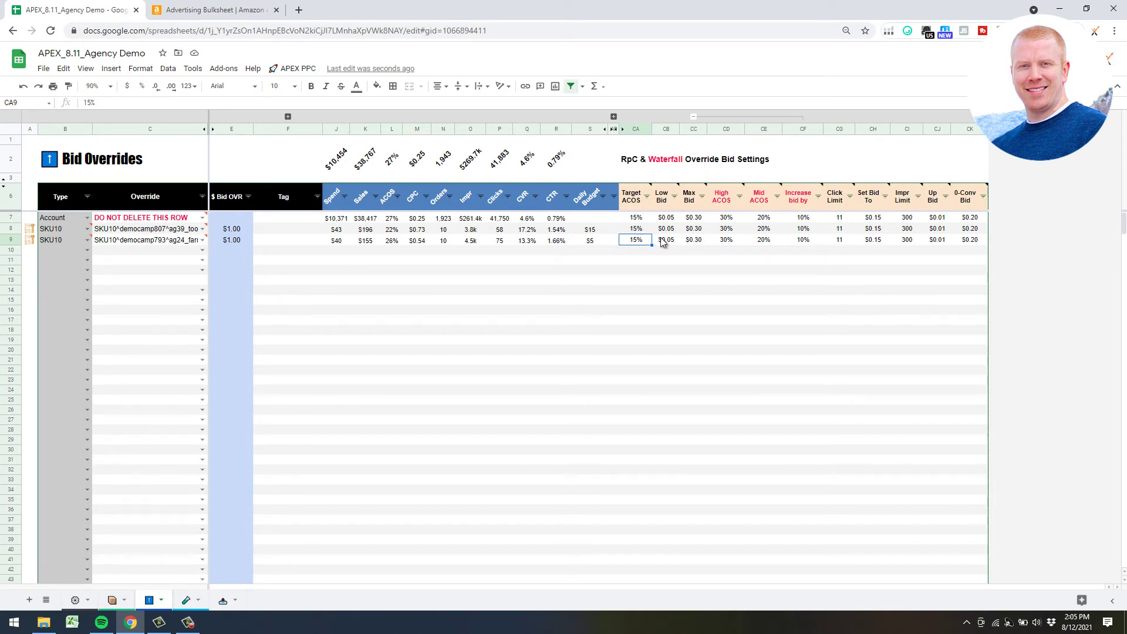
click(233, 250)
click(359, 310)
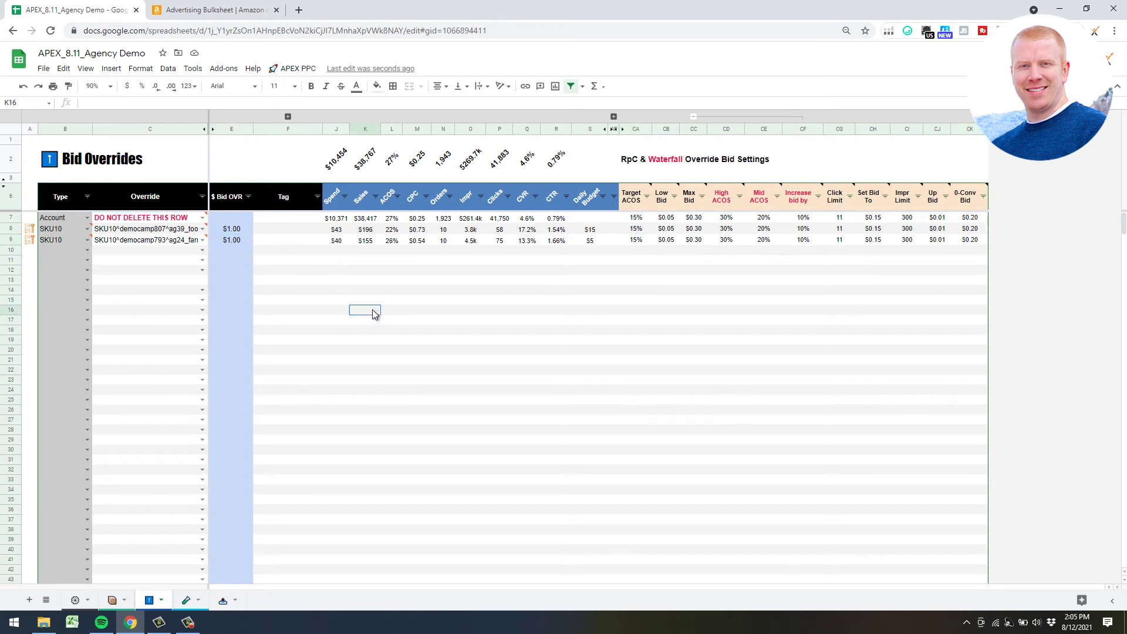
Set row 9's Target ACOS to 50%.
click(647, 242)
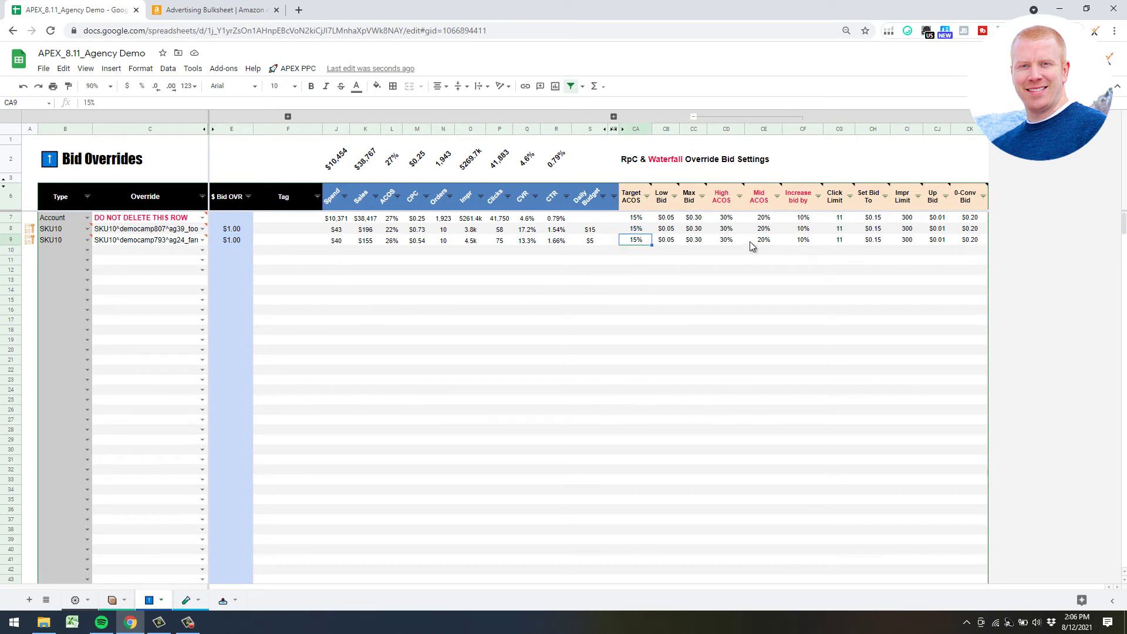
text(50)
key(Return)
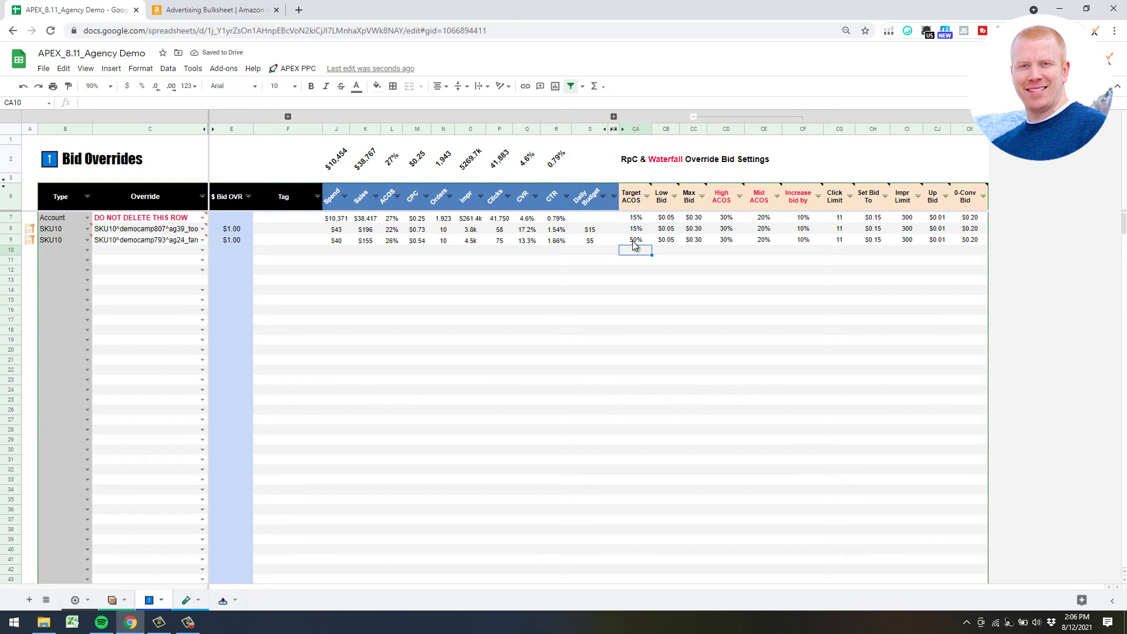
Set the second SKU10 row's Max Bid to $1.50.
click(669, 240)
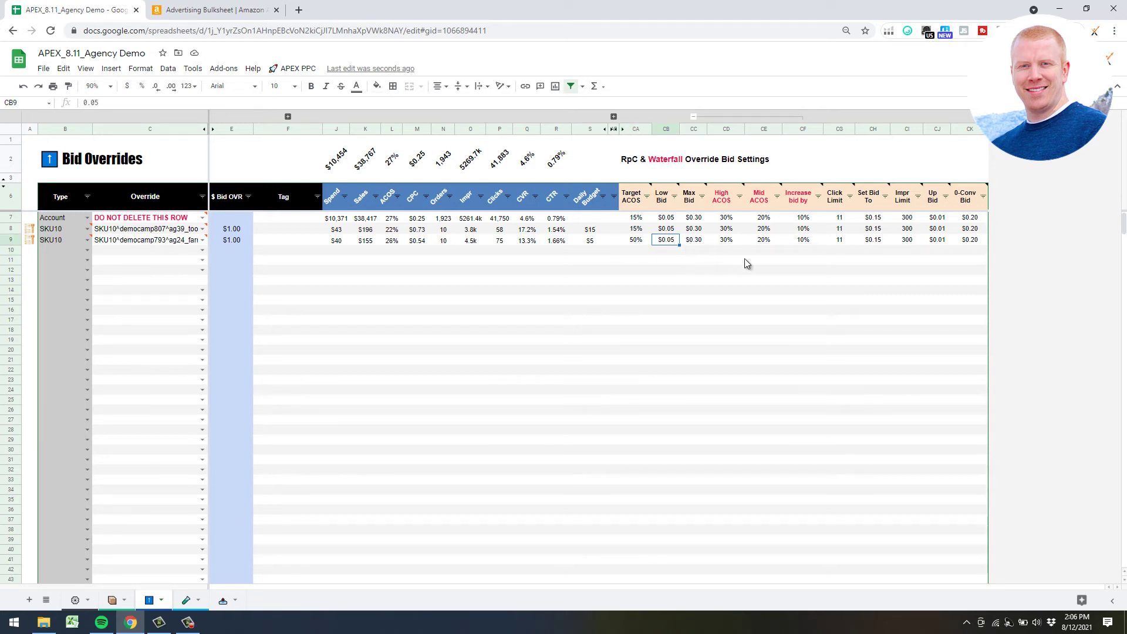
click(703, 233)
click(705, 241)
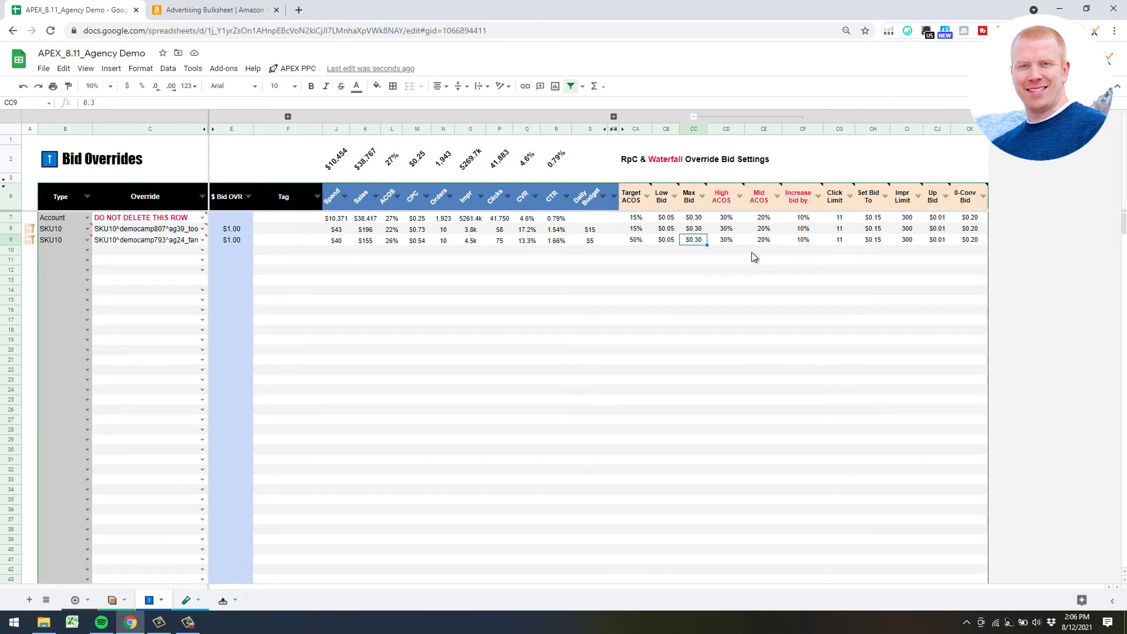
text(1.5)
key(Return)
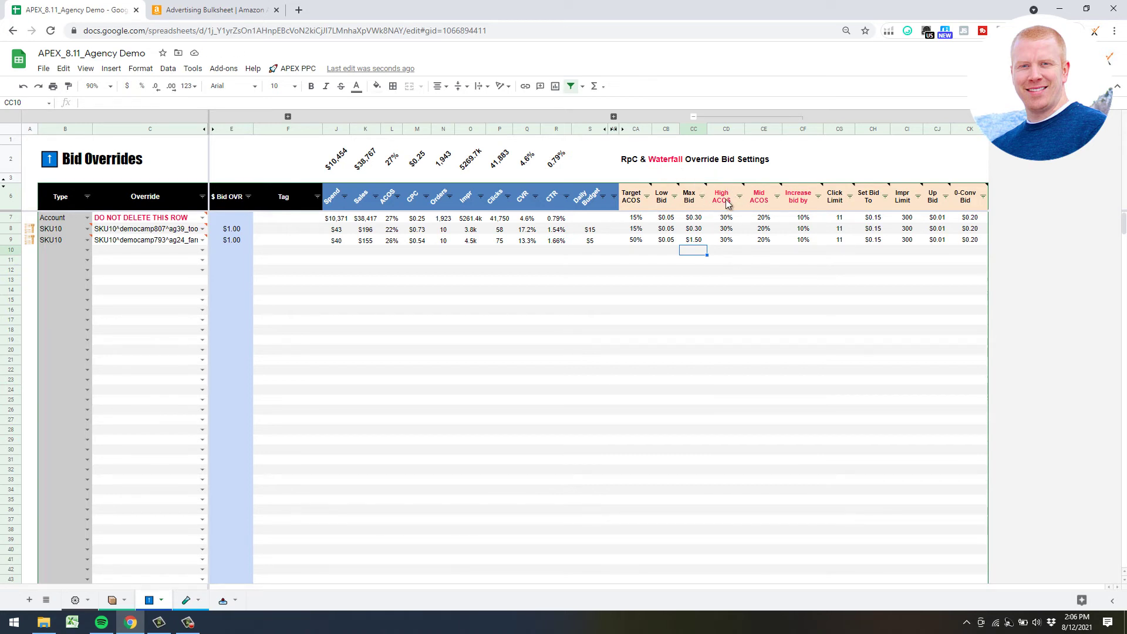
Set the second SKU10 row's High ACOS to 40%.
click(729, 238)
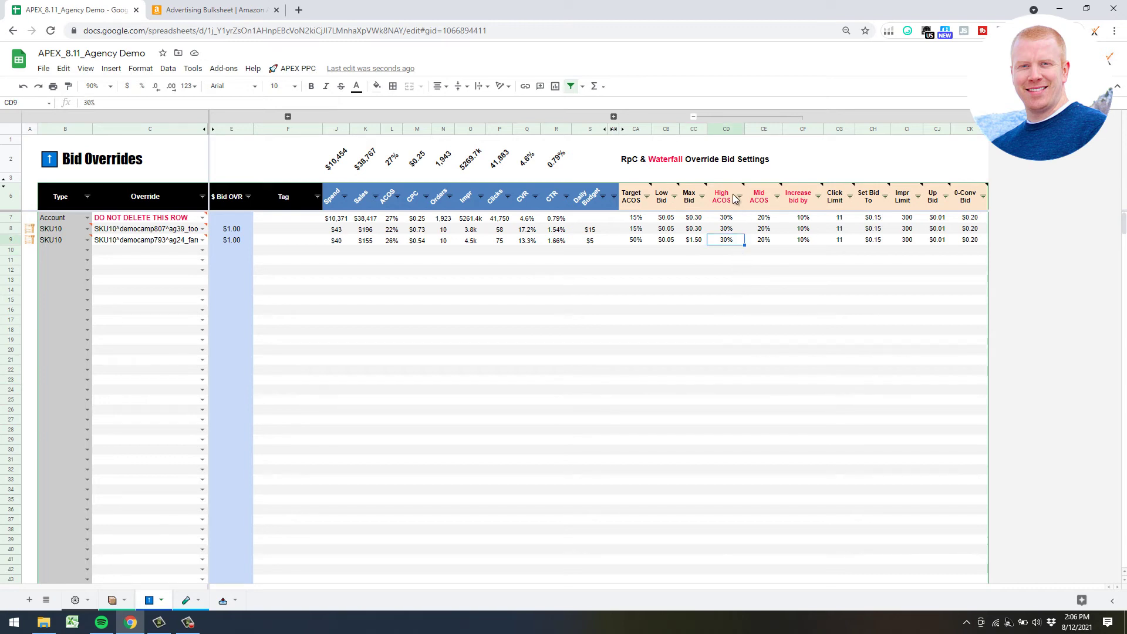
mouse_move(733, 197)
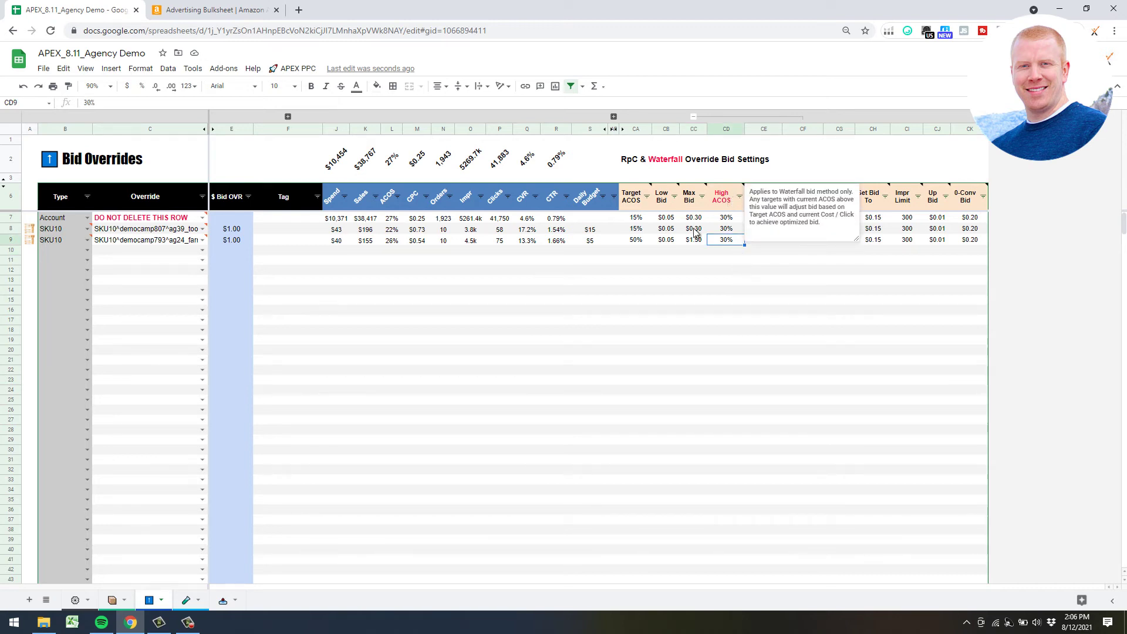
click(674, 310)
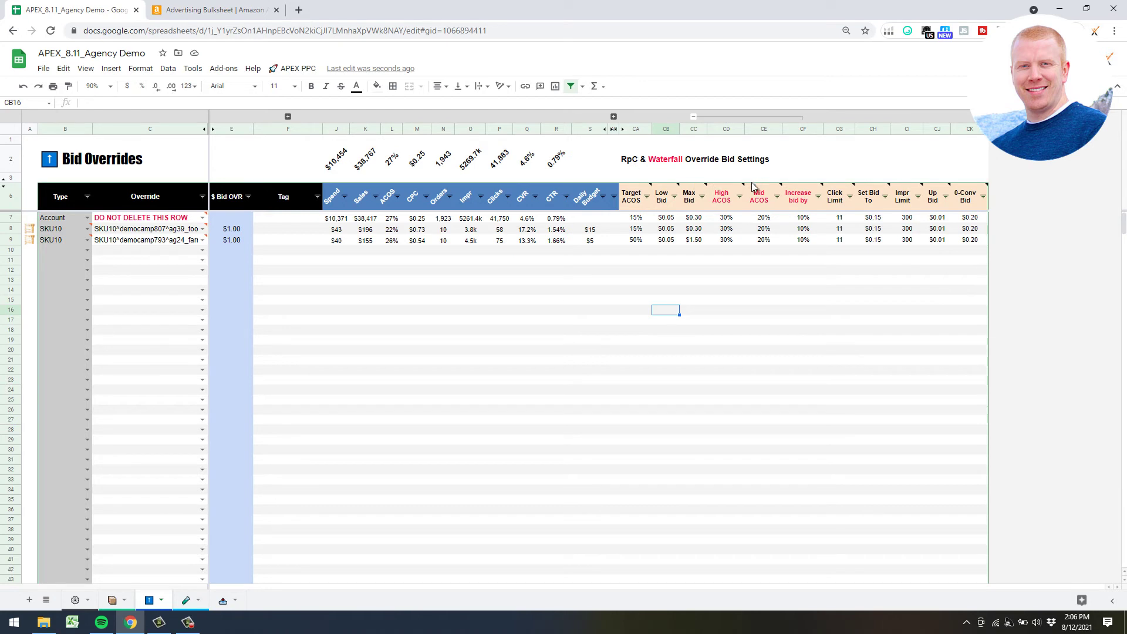
mouse_move(757, 189)
click(724, 274)
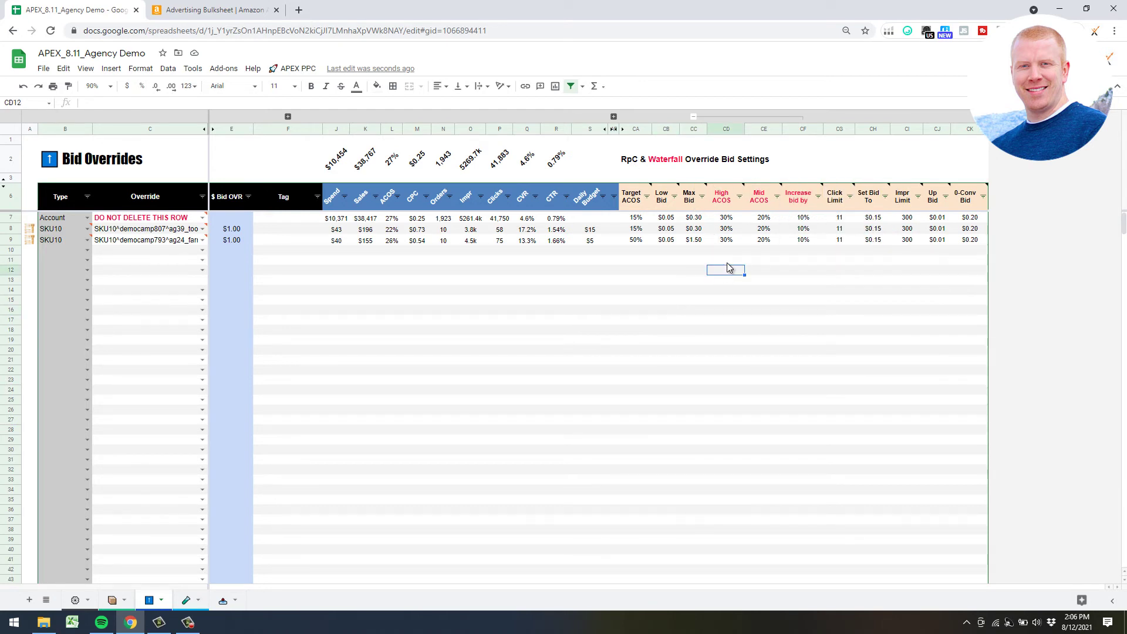
key(Up)
key(Up)
key(Up)
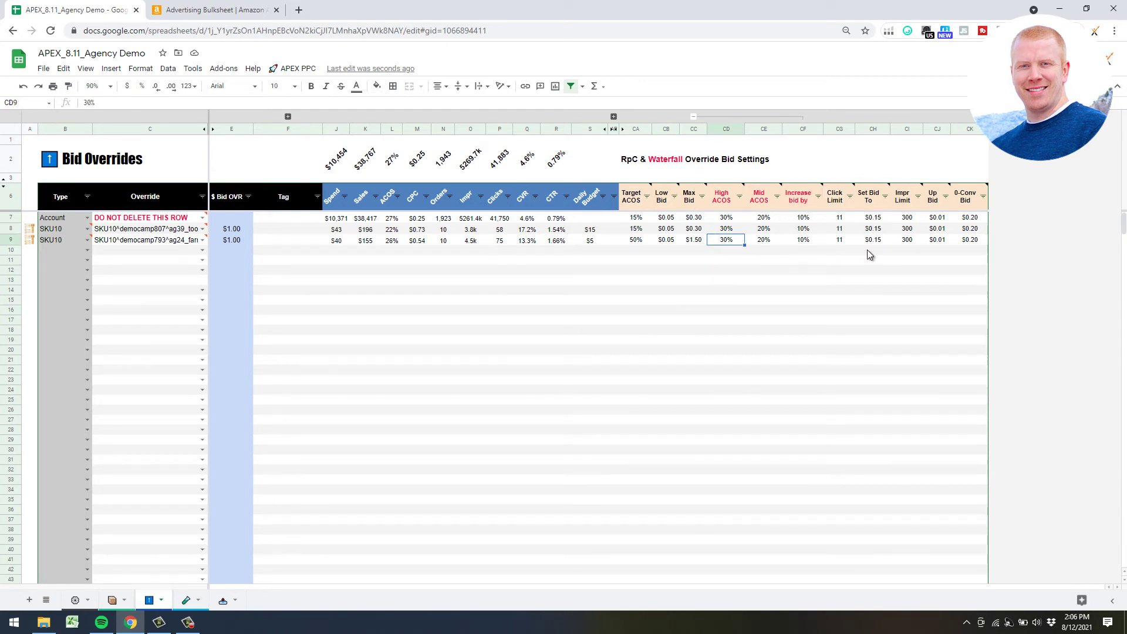
text(40)
click(763, 280)
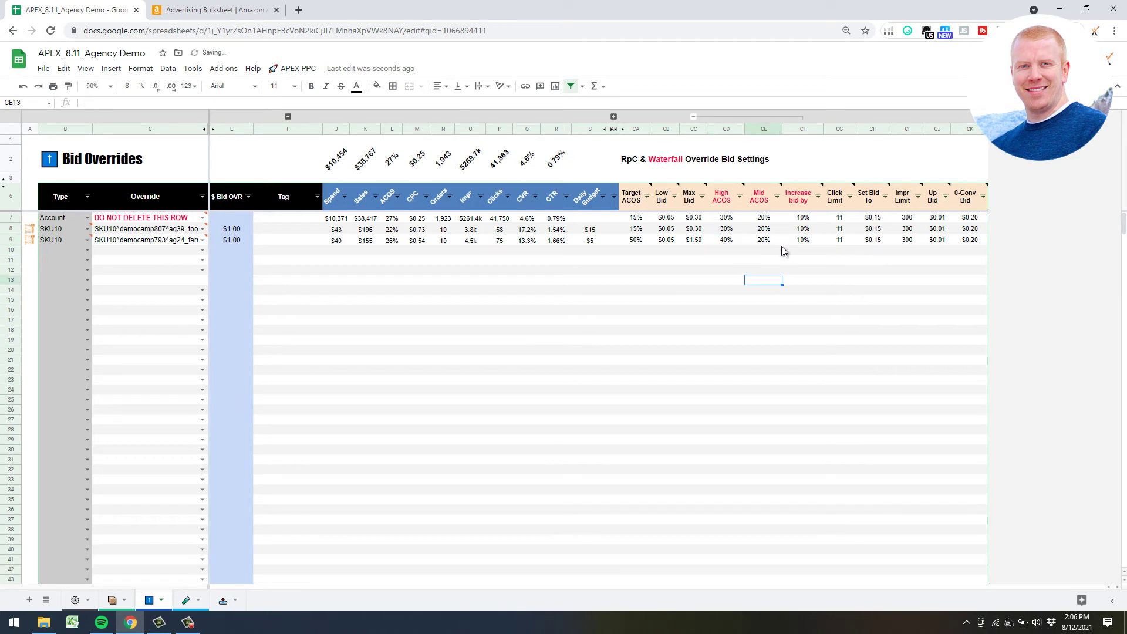
Set the second SKU10 row's Increase bid by value to 20%.
click(804, 243)
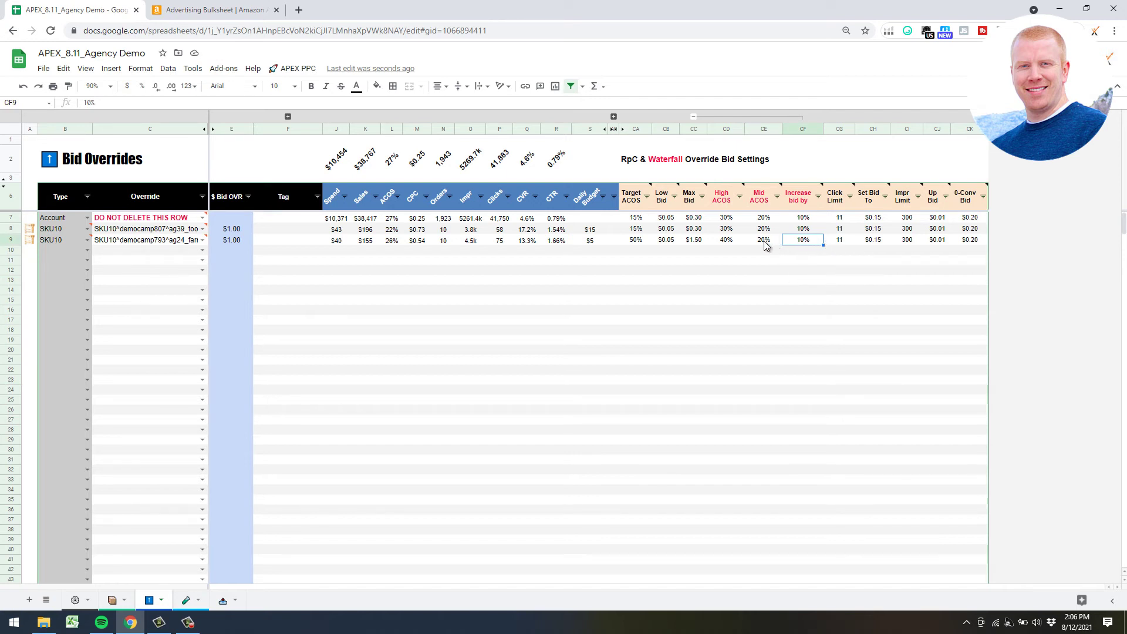
click(806, 258)
key(Up)
key(Up)
text(20%)
key(Return)
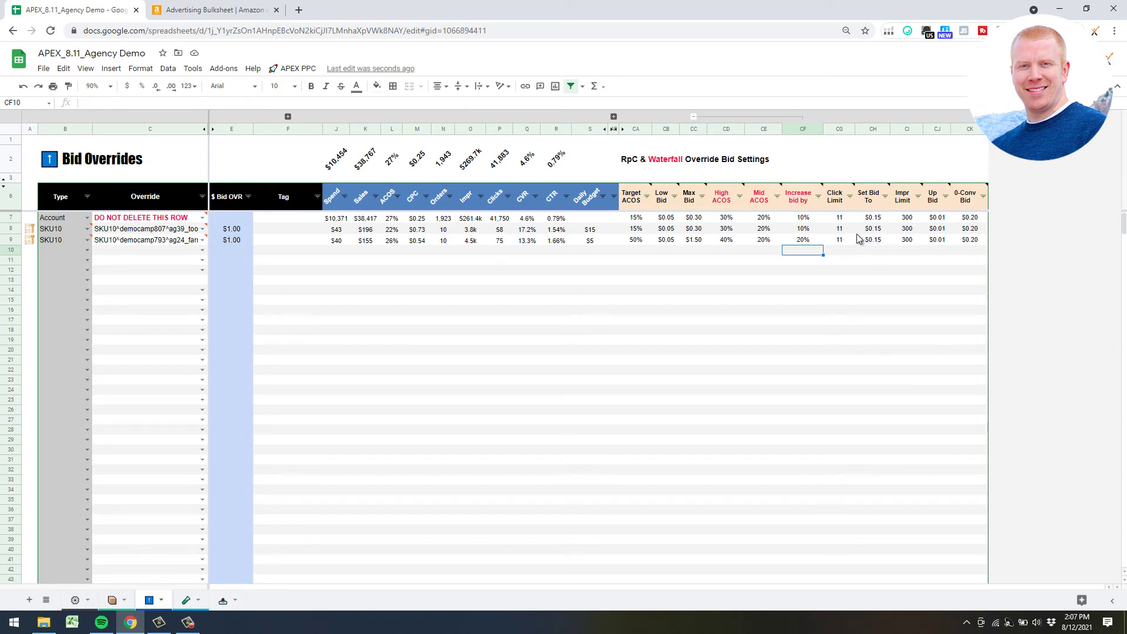
Set row 9's Up Bid to $0.05 and dismiss the invalid input warnings.
click(938, 240)
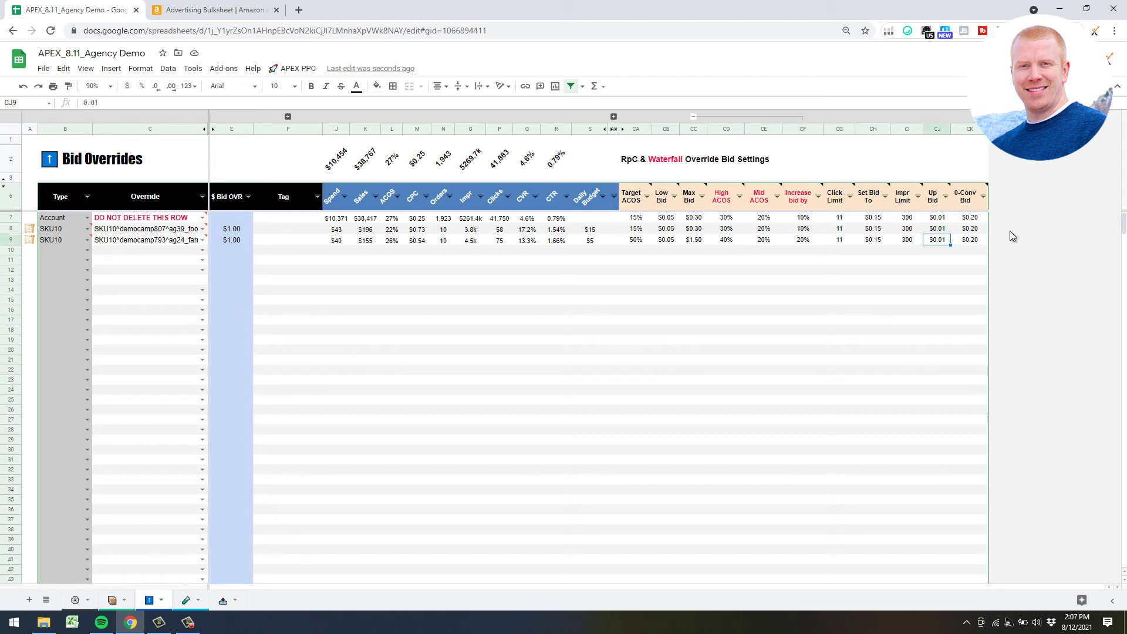
text(.05)
key(Return)
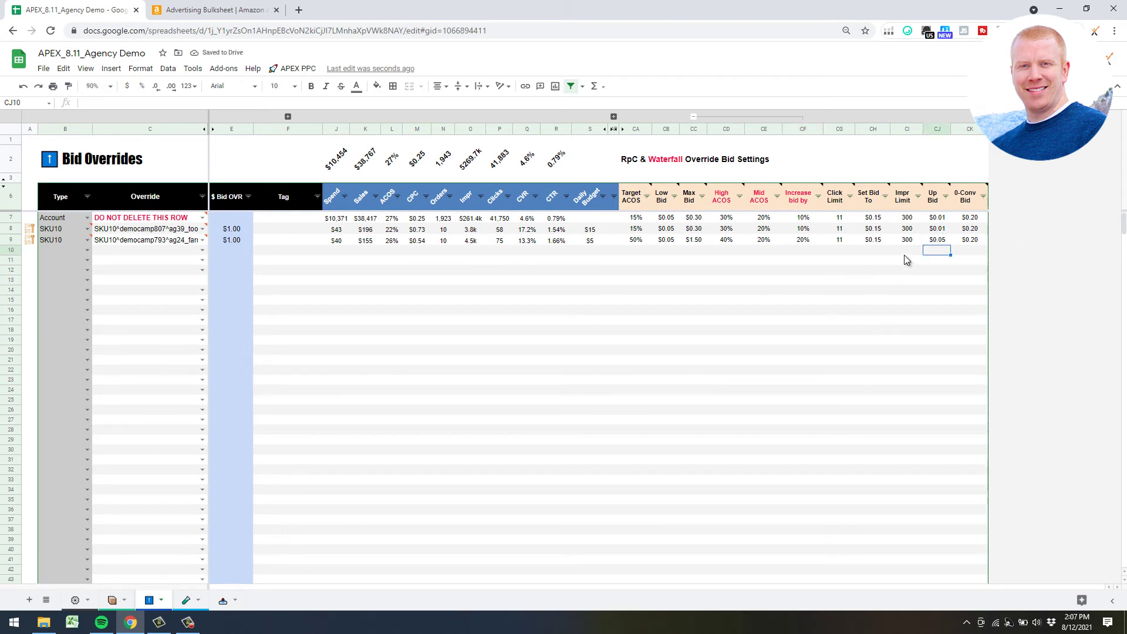
mouse_move(960, 219)
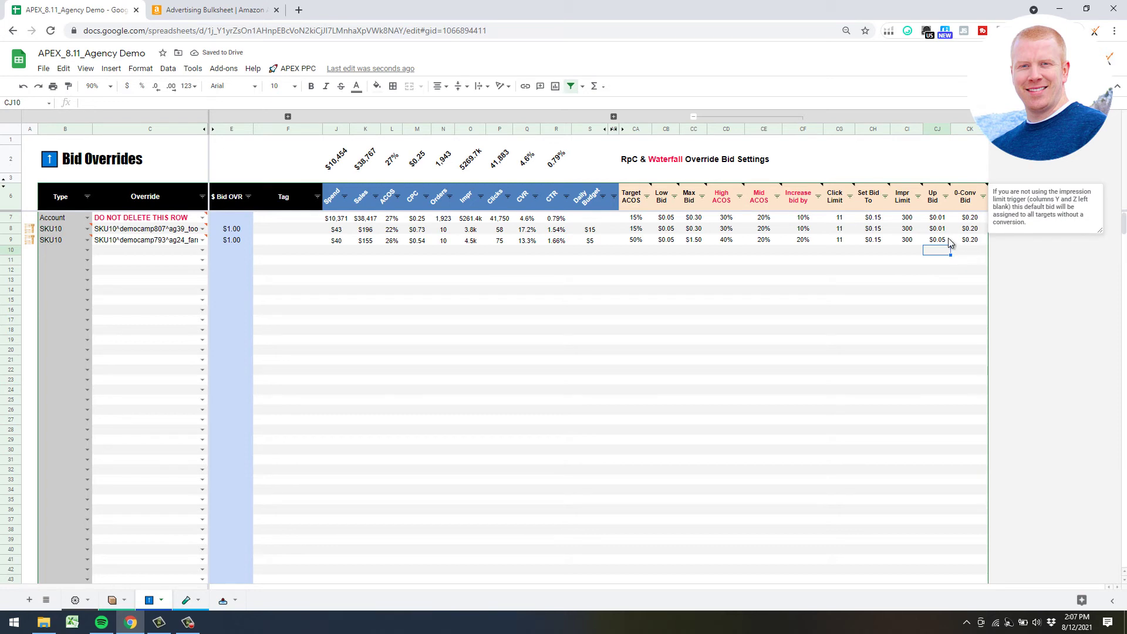
drag(936, 241, 920, 238)
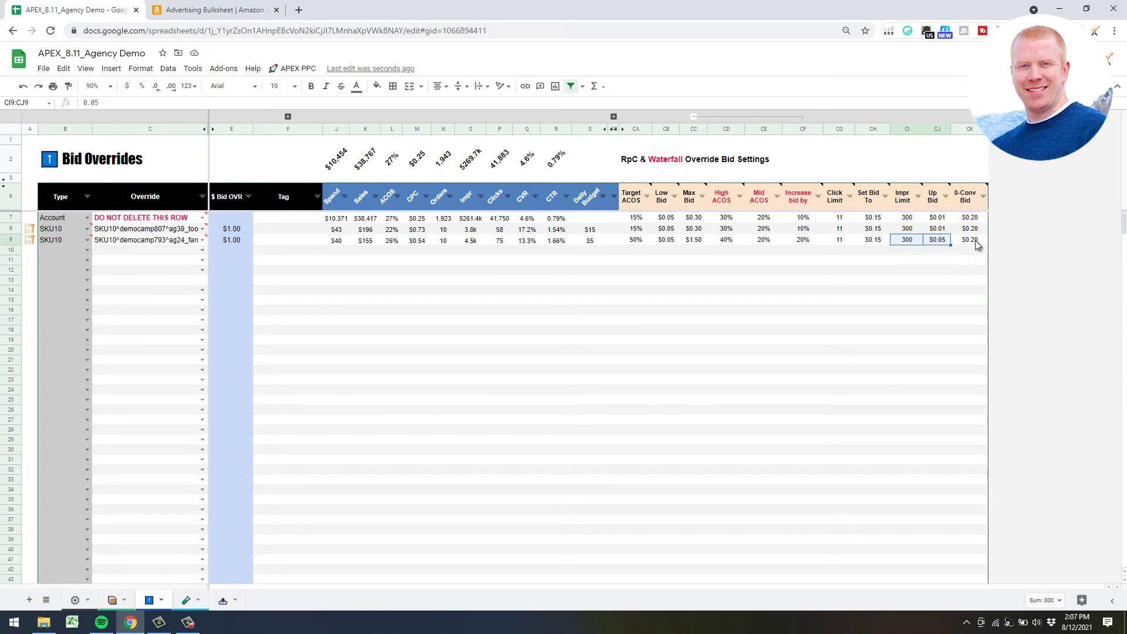
click(843, 302)
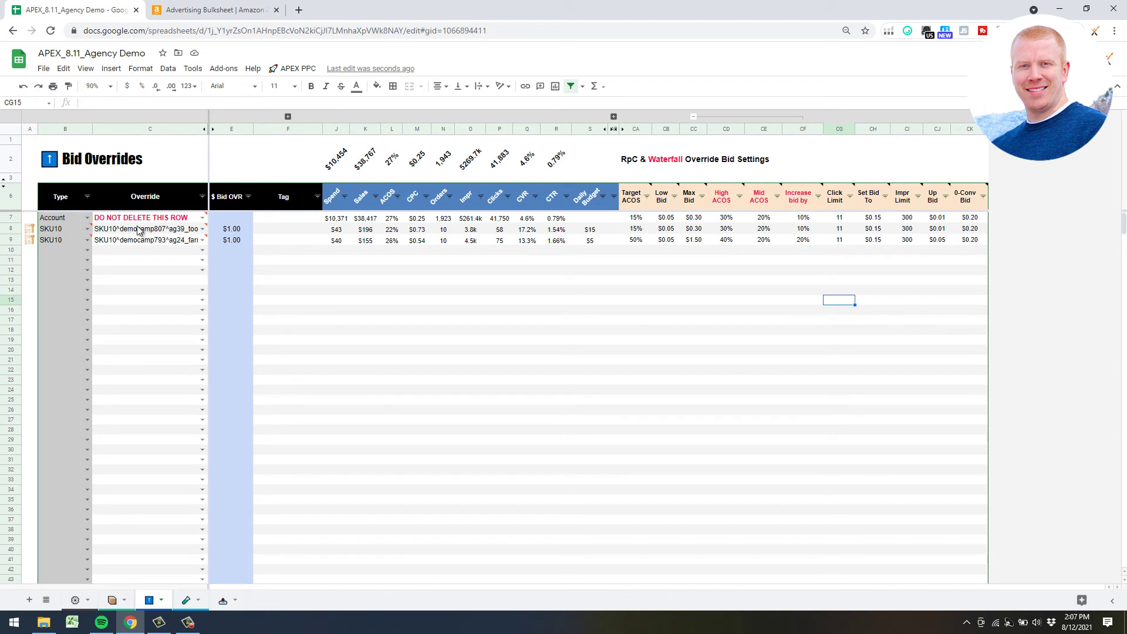
mouse_move(133, 229)
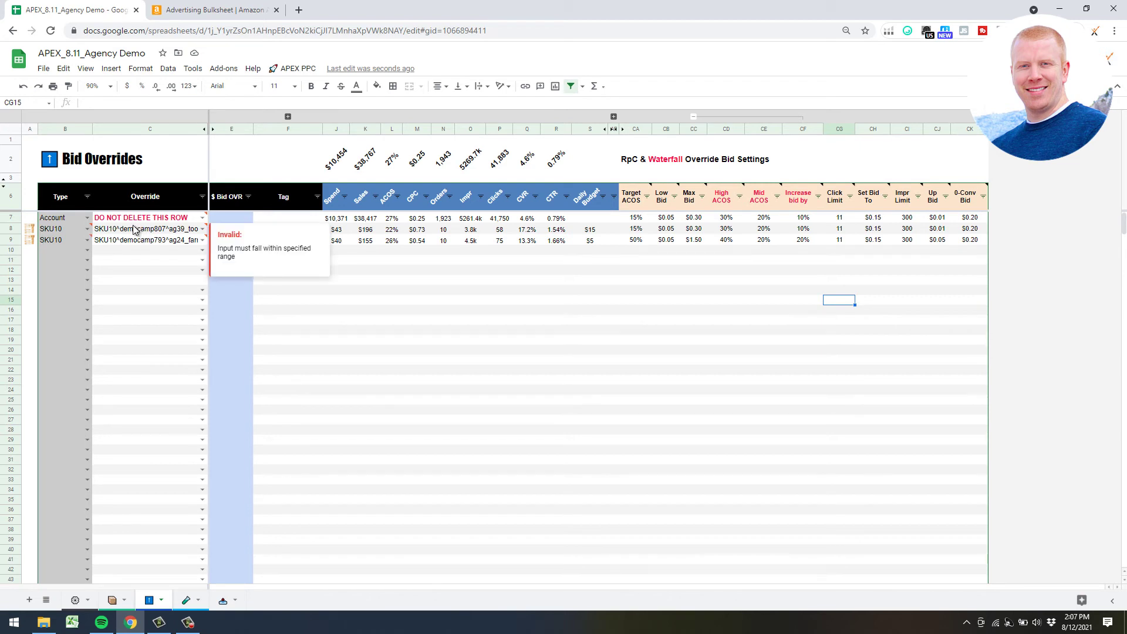
click(345, 373)
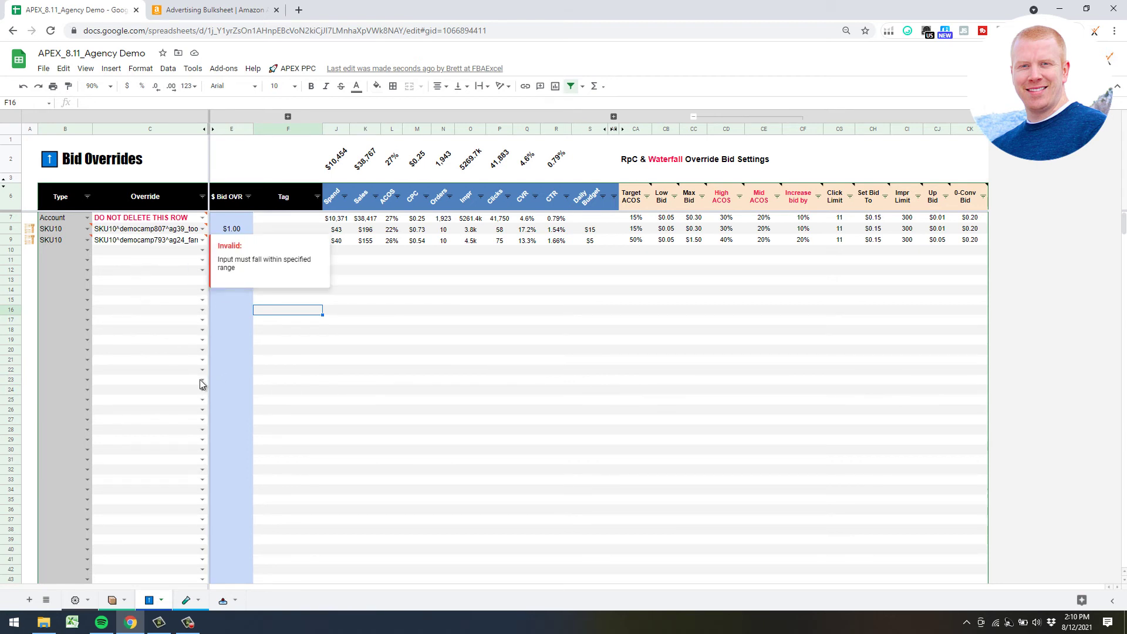
click(156, 340)
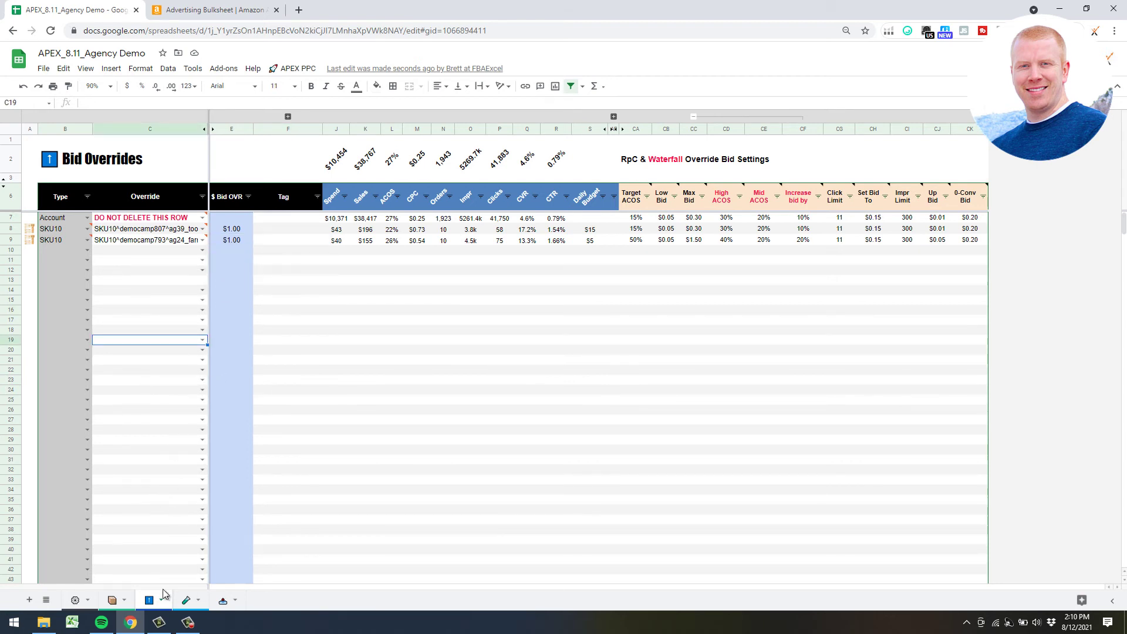
click(111, 600)
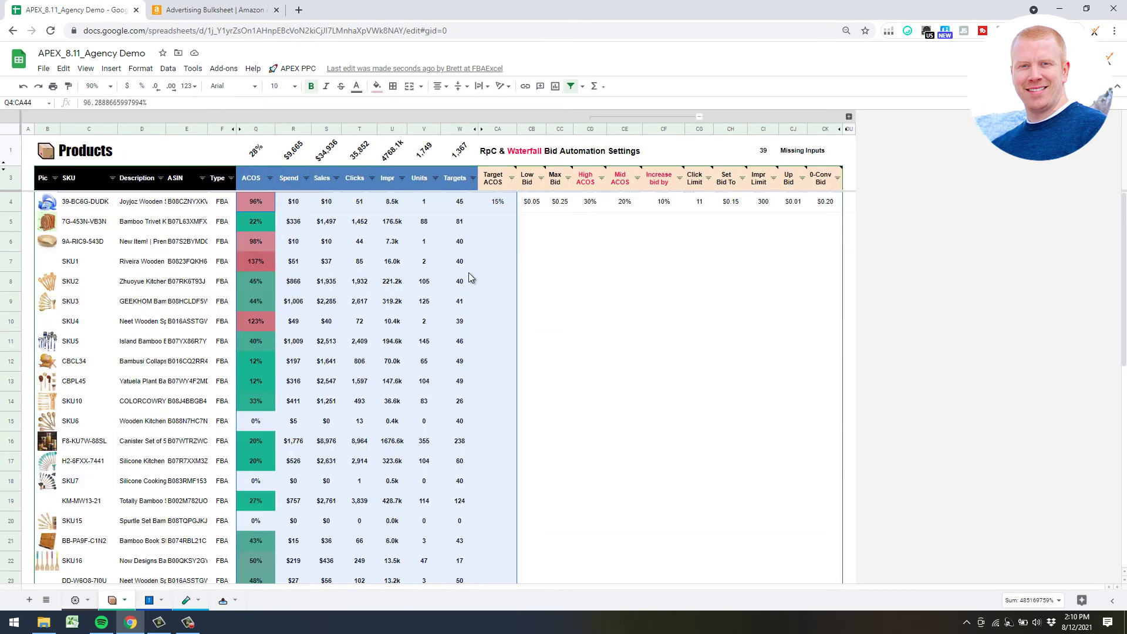
Fill the first product's CA4:CK4 bid settings down to row 43, bringing Missing Inputs to 0.
drag(511, 210, 813, 379)
scroll(813, 376, down, 2)
drag(840, 255, 781, 516)
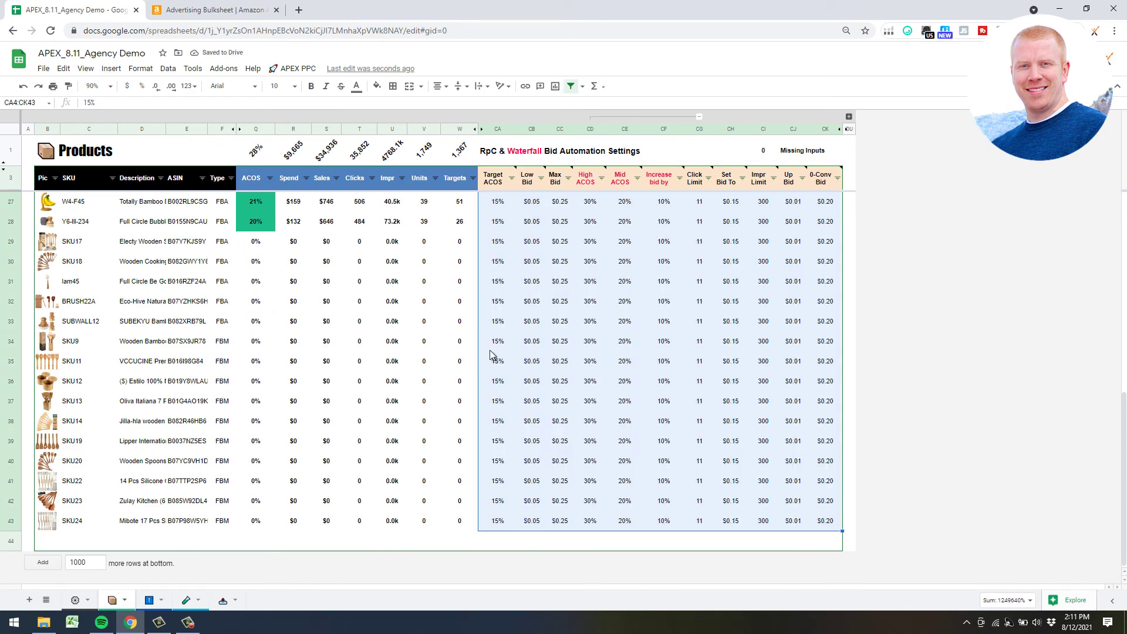
scroll(734, 288, up, 8)
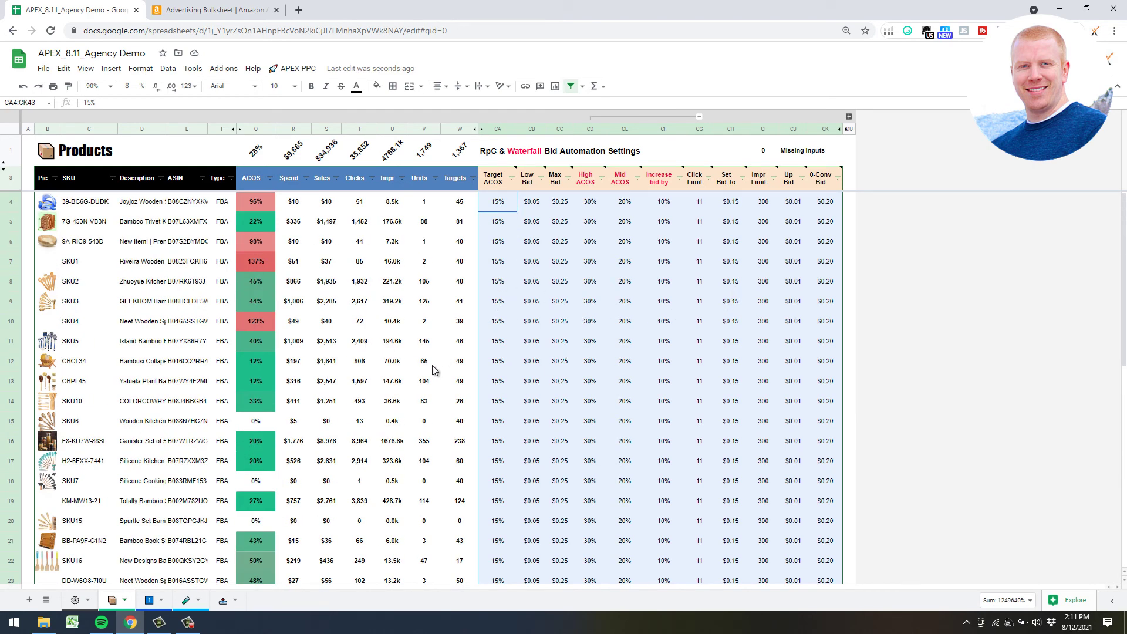
Run Waterfall bid optimization on the campaign sheet, cutting keyword Max Bids from 1.00 to 0.25.
click(223, 600)
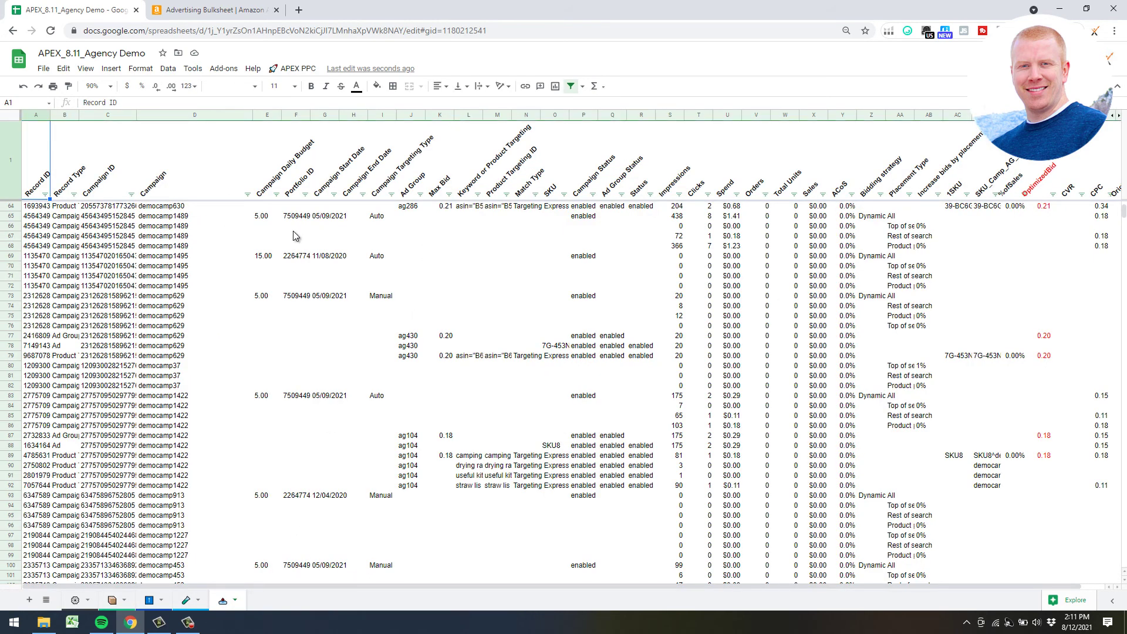
click(311, 68)
mouse_move(352, 181)
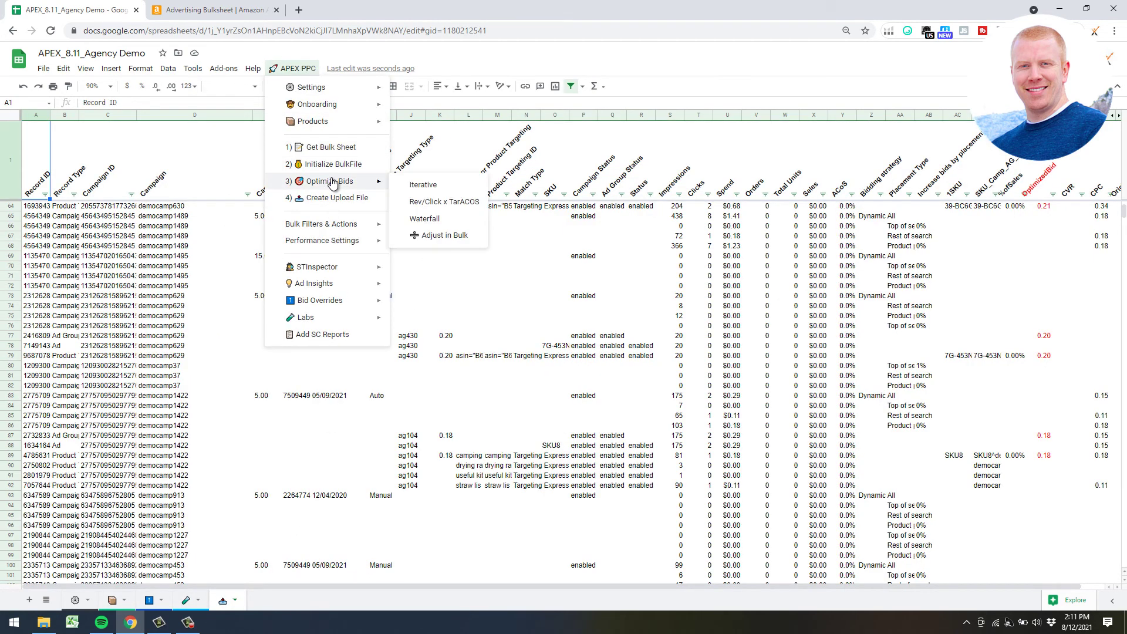
click(452, 220)
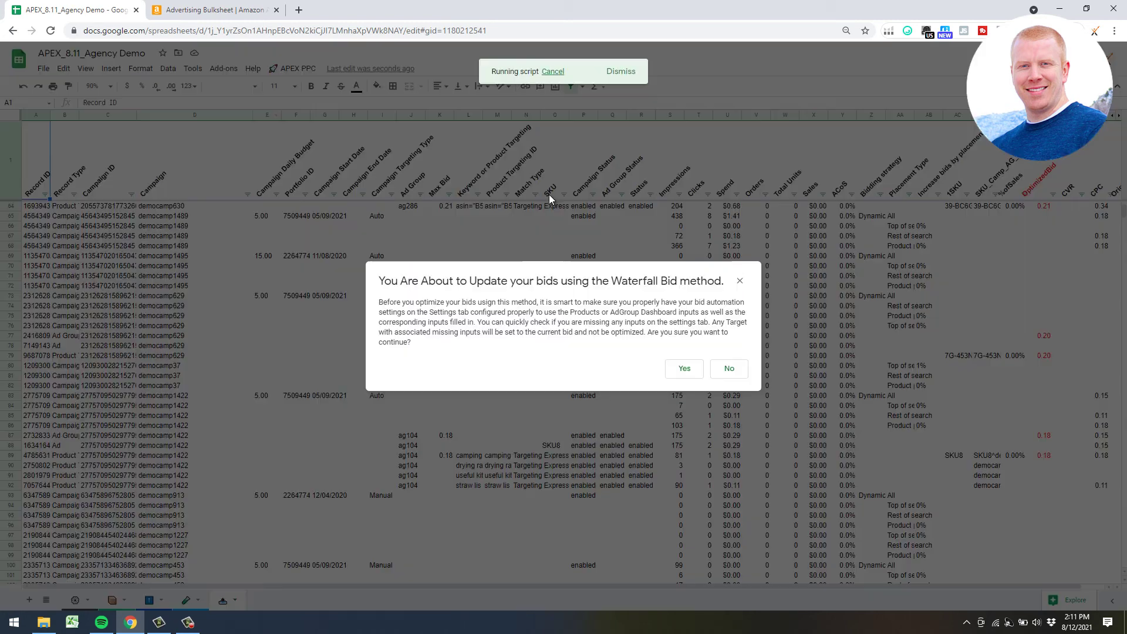
click(676, 374)
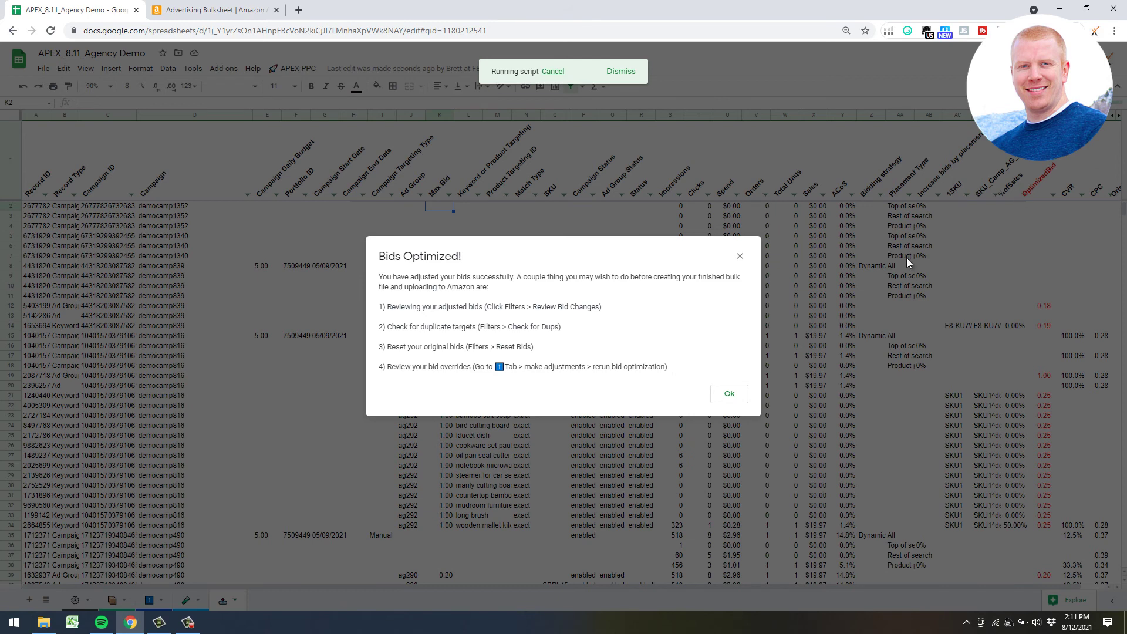
click(733, 396)
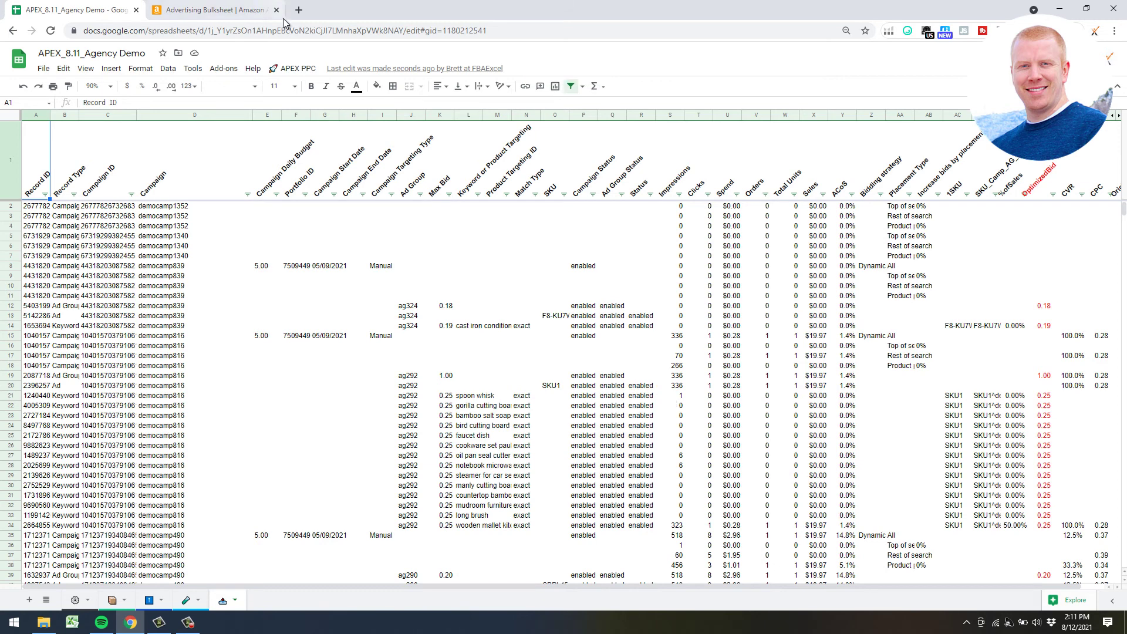
click(297, 68)
mouse_move(352, 224)
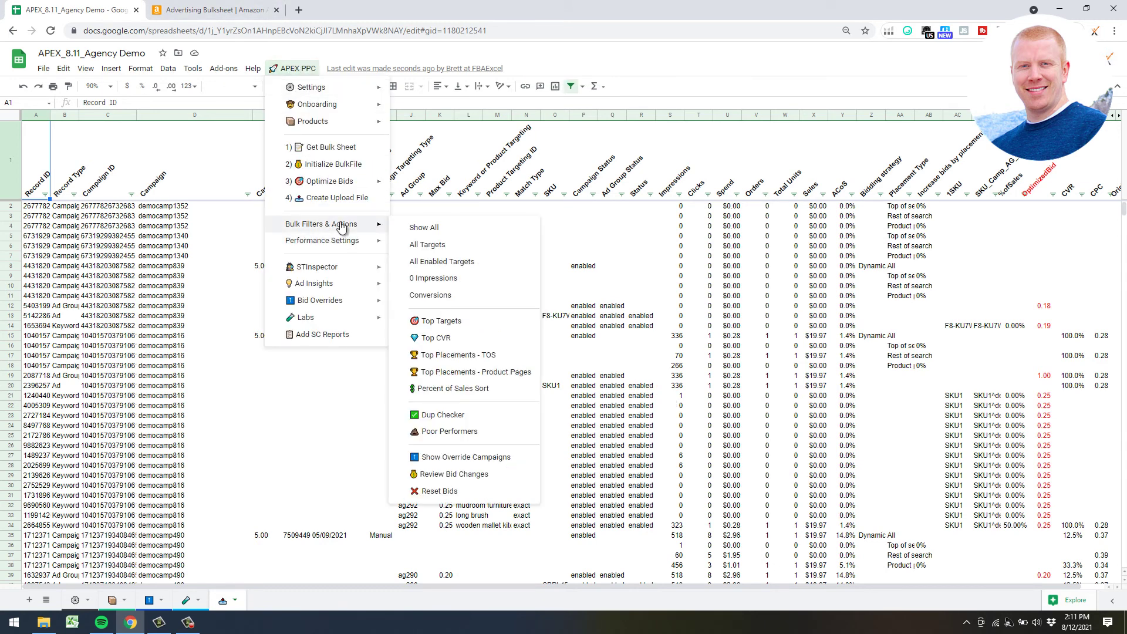
Filter to Review Bid Changes and view OptimizedBid (0.25, 0.19) beside OriginalBid (1.00, 0.20, 0.18).
click(456, 476)
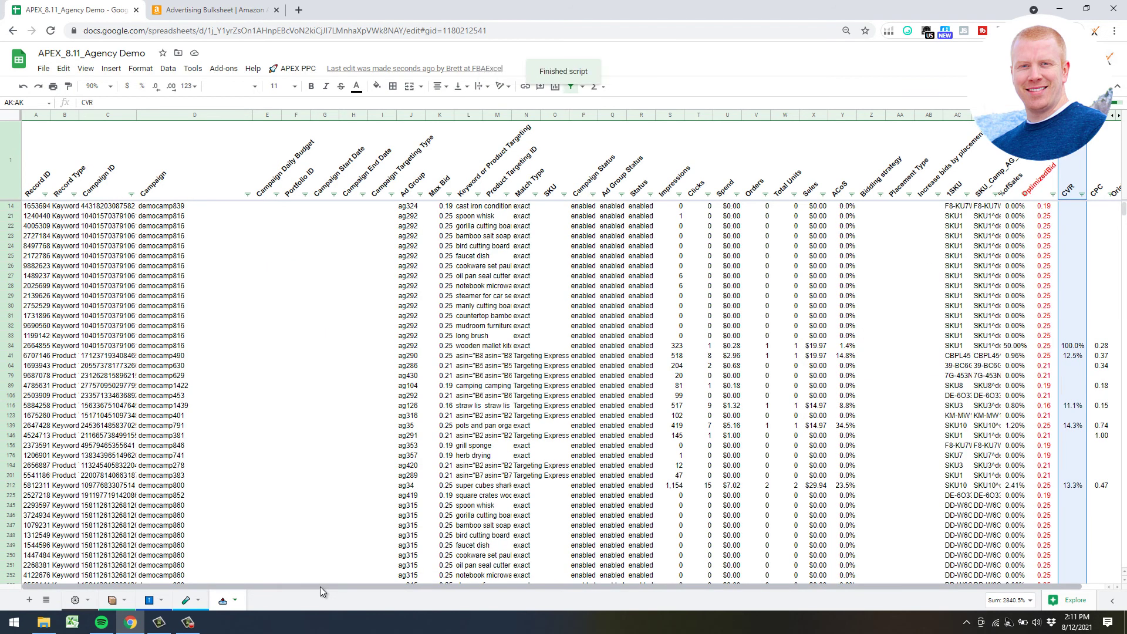
drag(319, 586, 441, 583)
click(1045, 355)
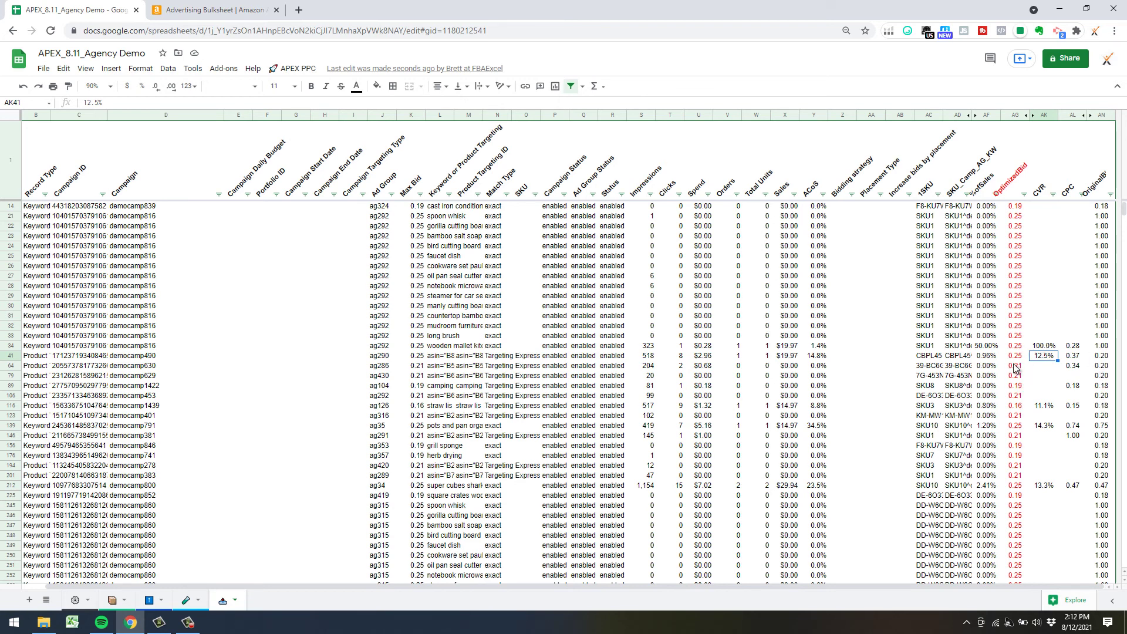
Look over the workbook's Settings sheet.
click(294, 68)
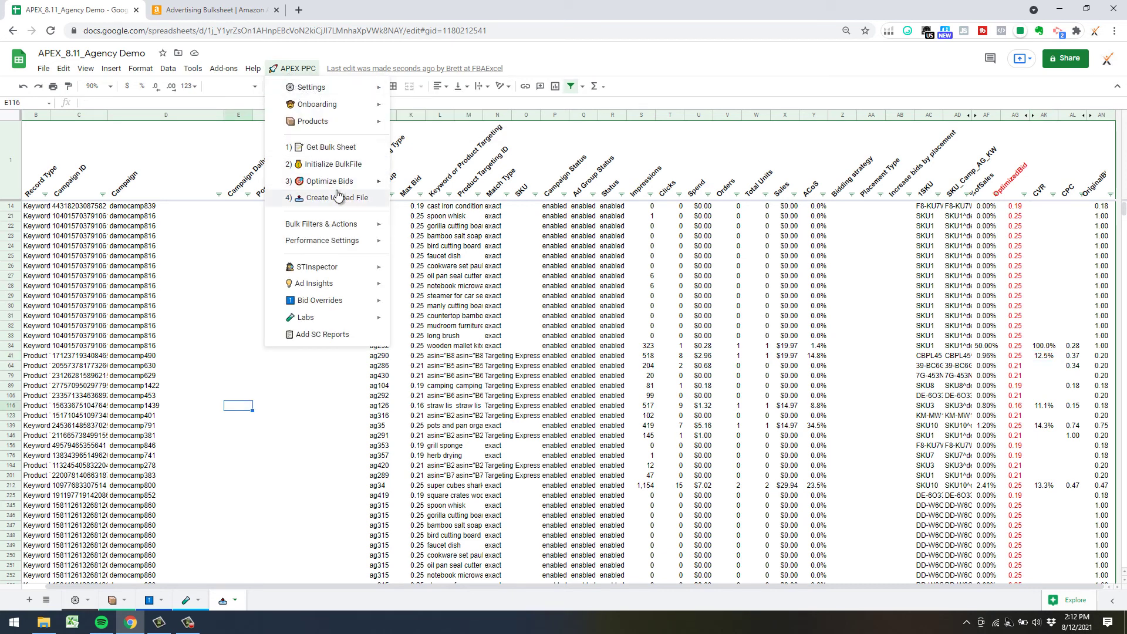
click(74, 600)
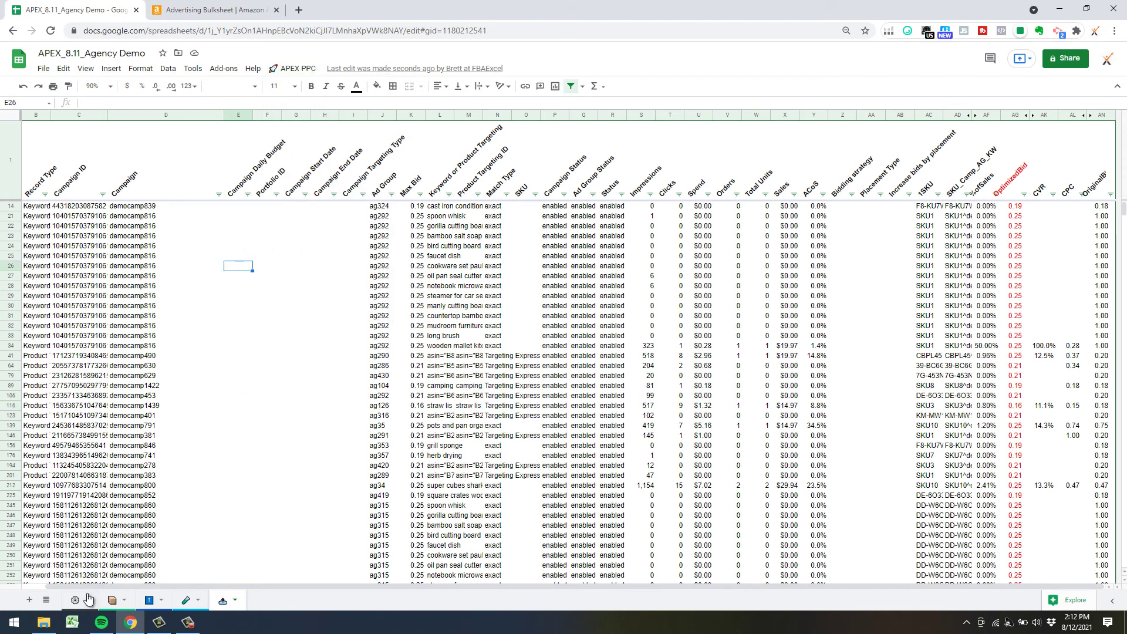
click(75, 599)
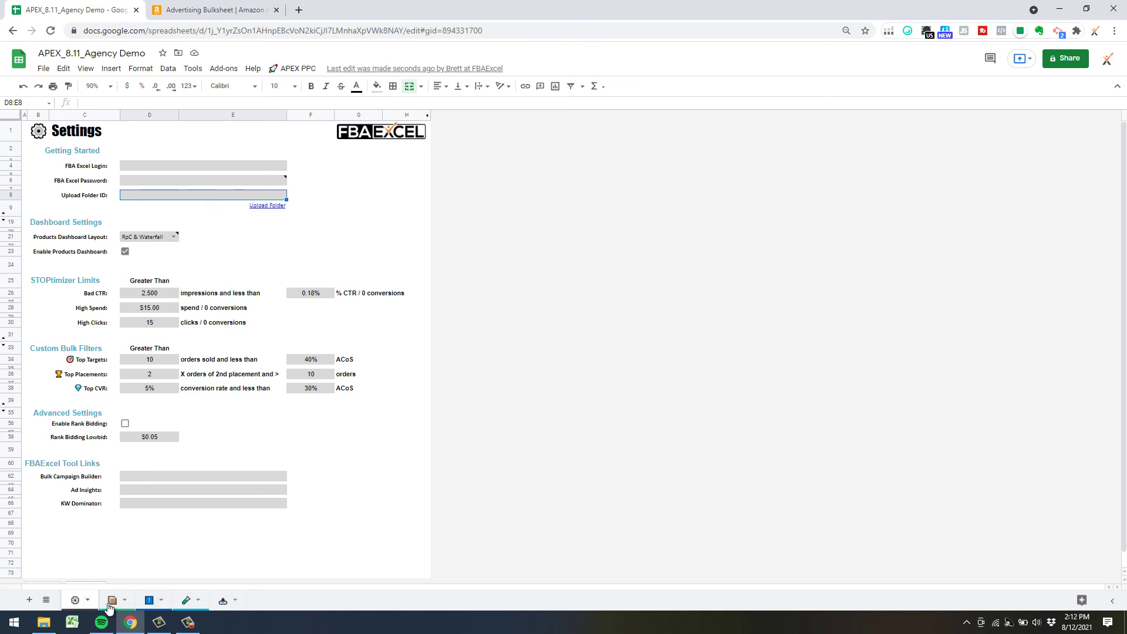
Return to the bulk data sheet, then switch to Amazon's Bulk operations page.
click(223, 600)
click(292, 68)
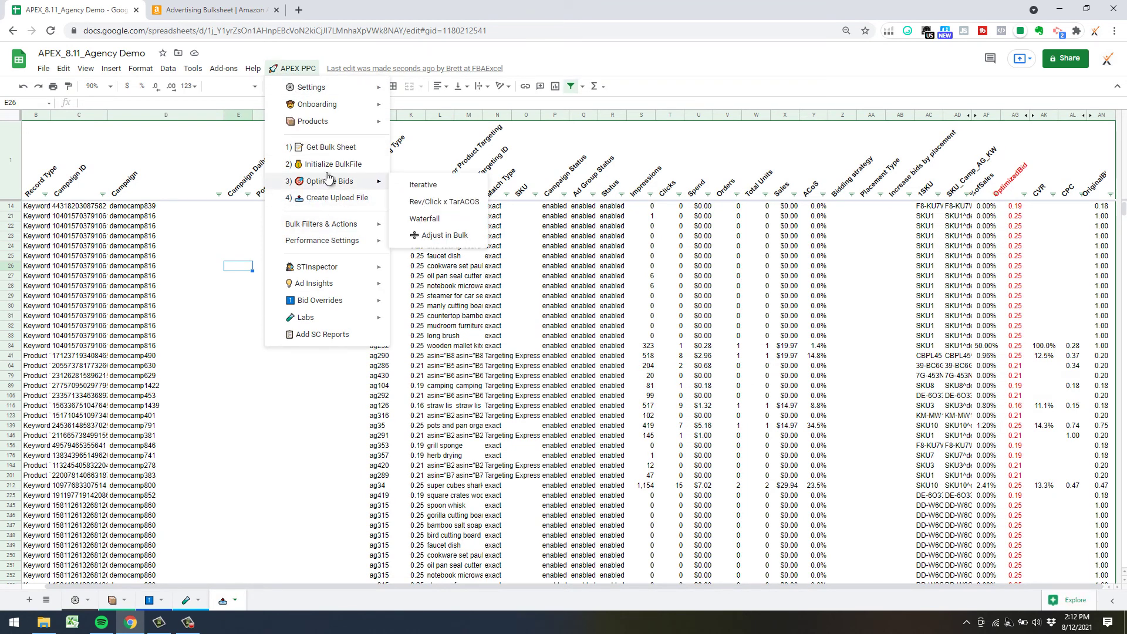
click(230, 15)
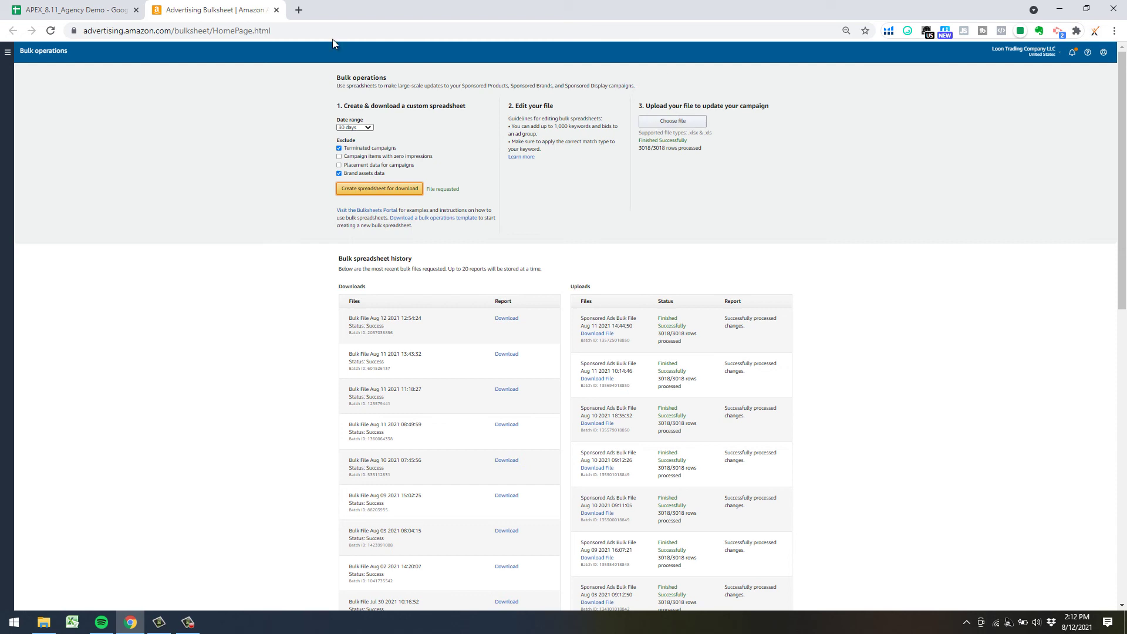
Confirm past bulk uploads finished at 3018/3018 rows, then return to the spreadsheet.
click(97, 13)
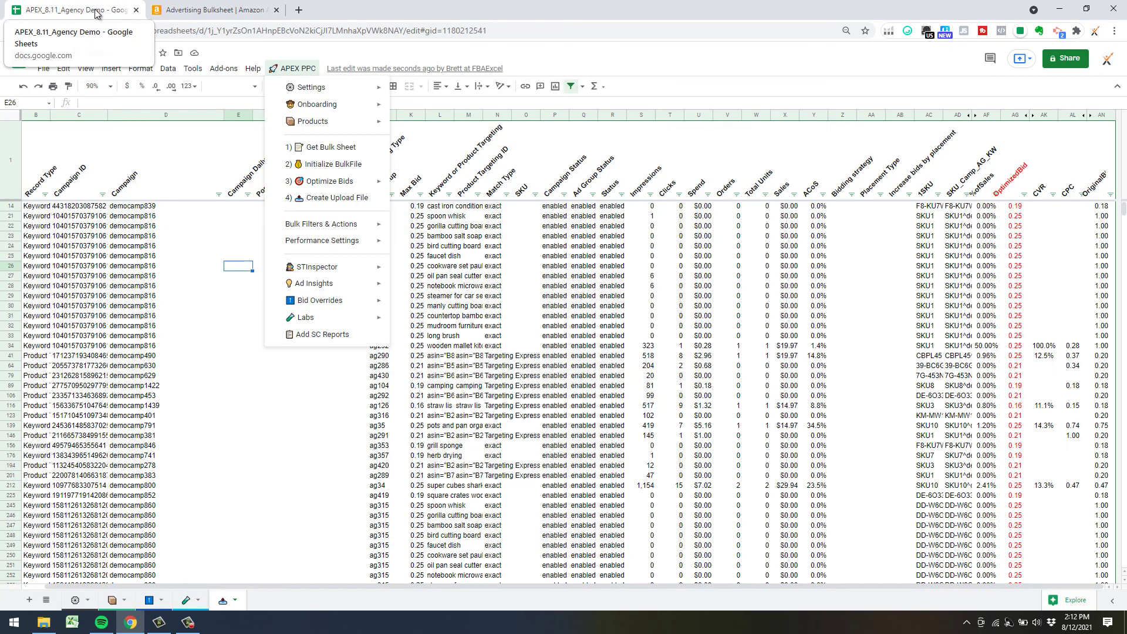
Filter the bulk sheet with APEX PPC's Bulk Filters & Actions > Top CVR.
click(484, 332)
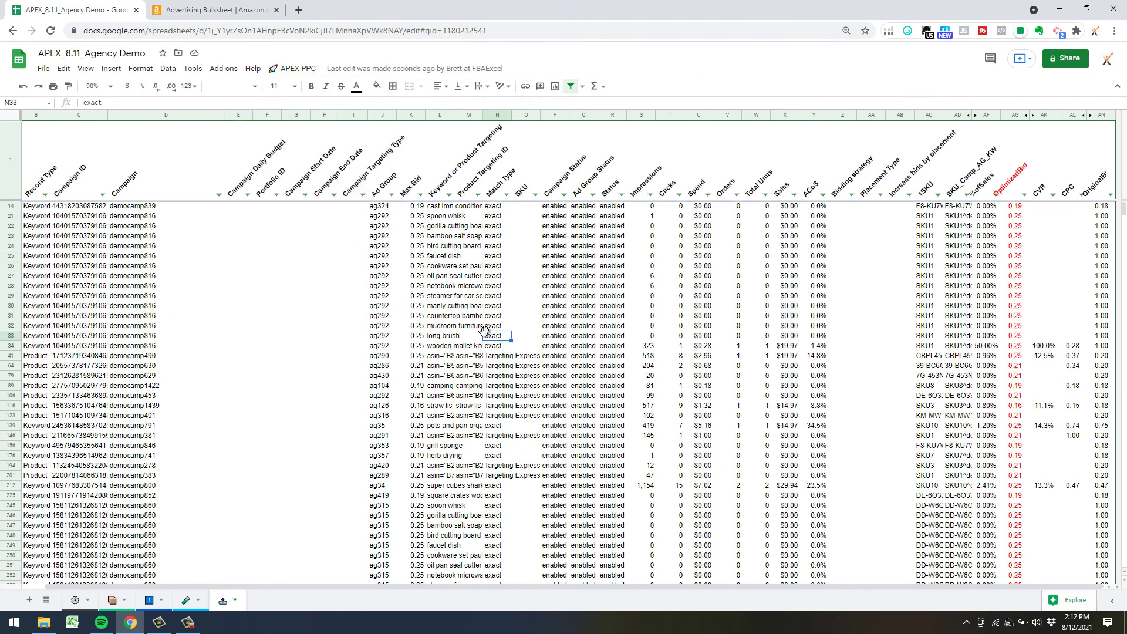
click(236, 601)
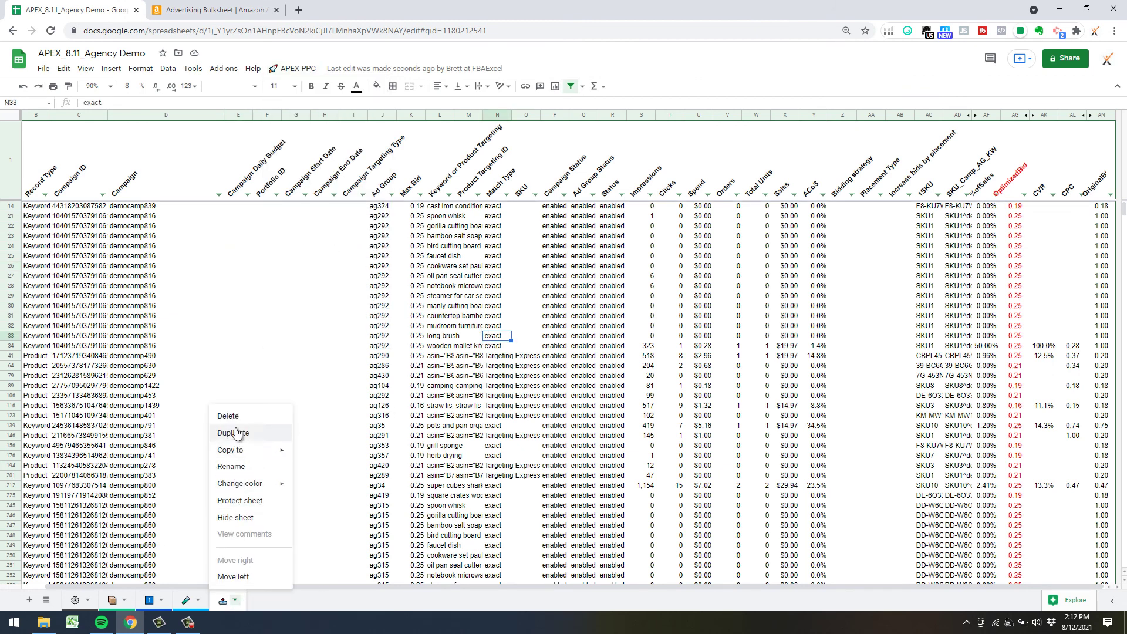
click(353, 356)
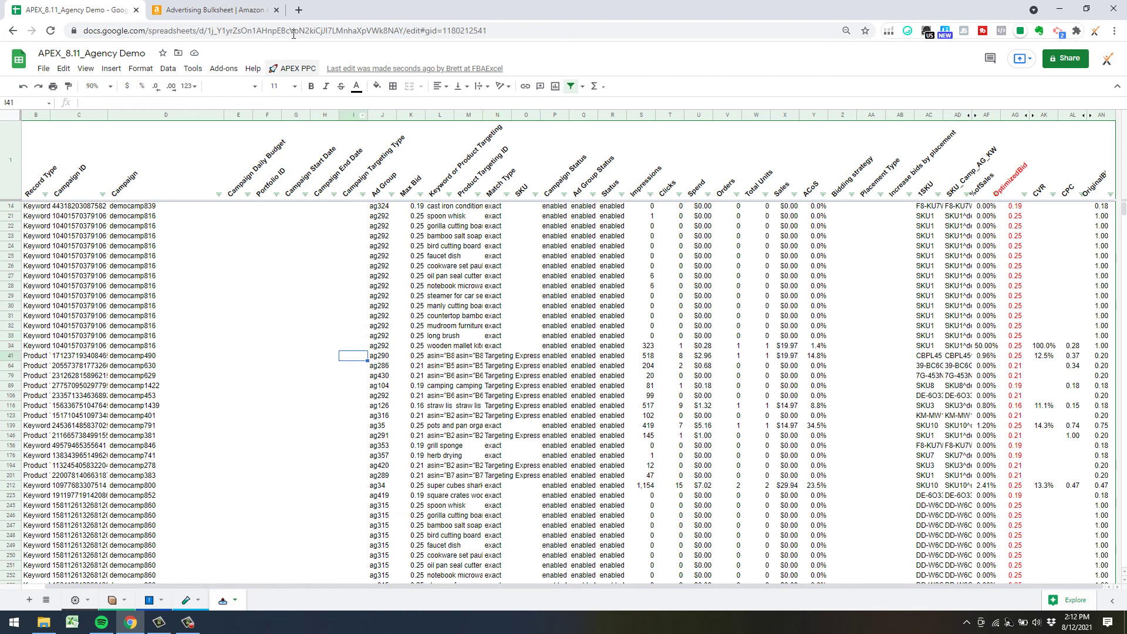
click(290, 69)
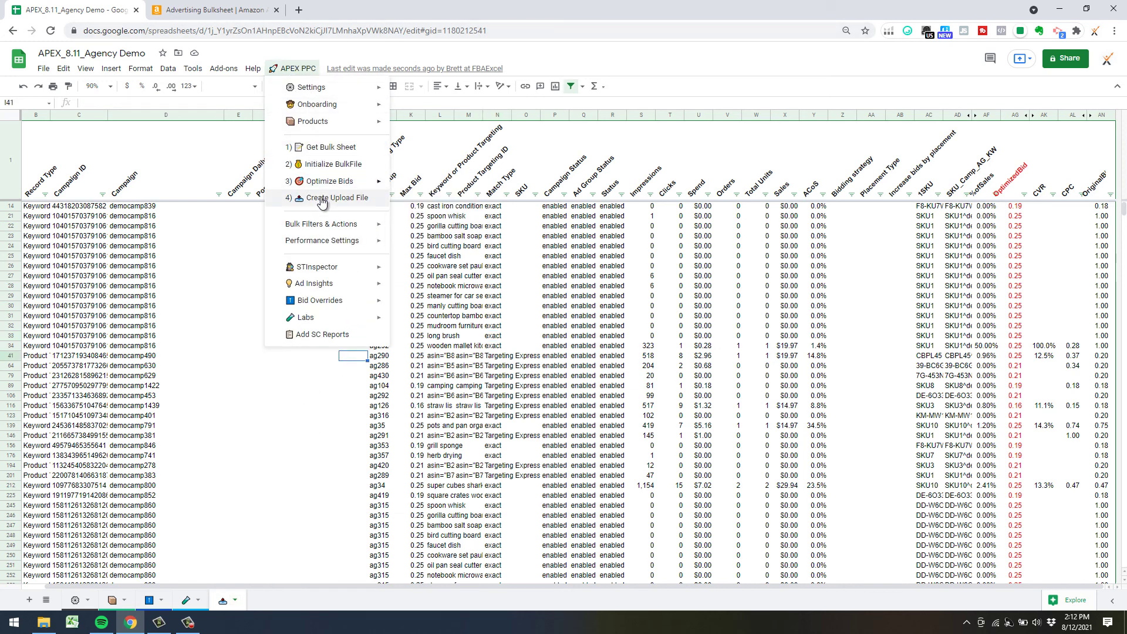
click(234, 286)
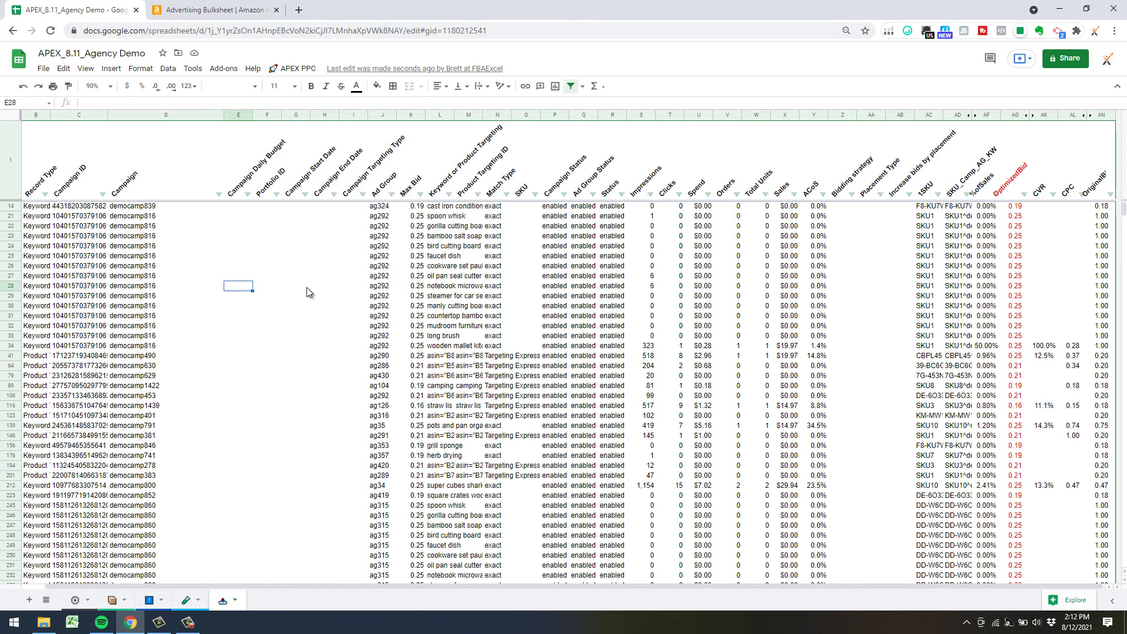
click(282, 71)
mouse_move(313, 272)
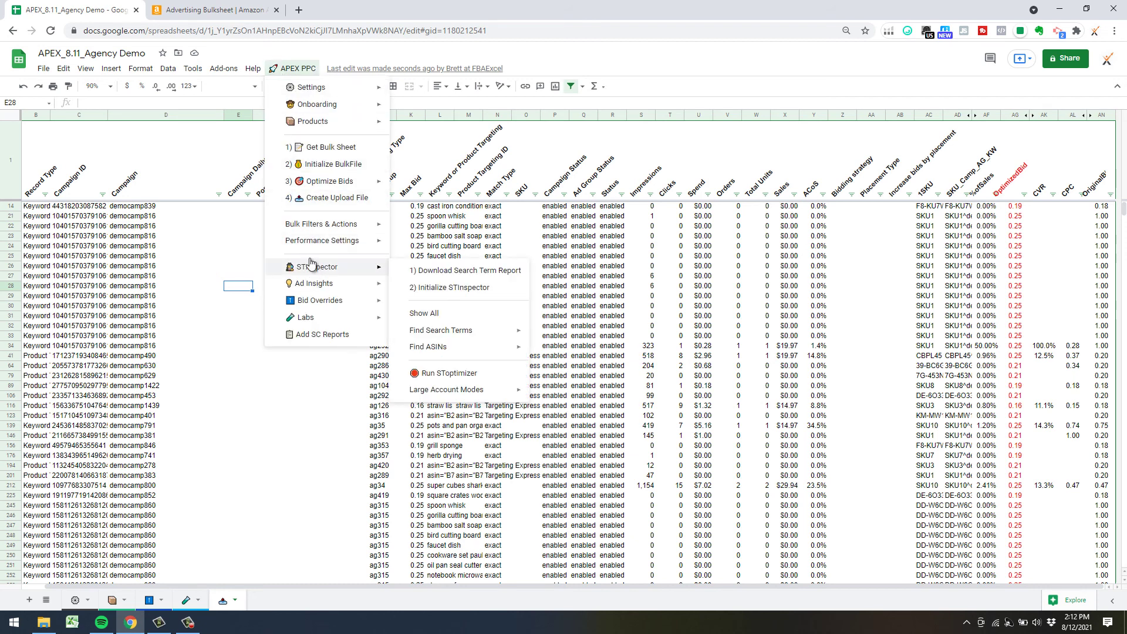
mouse_move(337, 228)
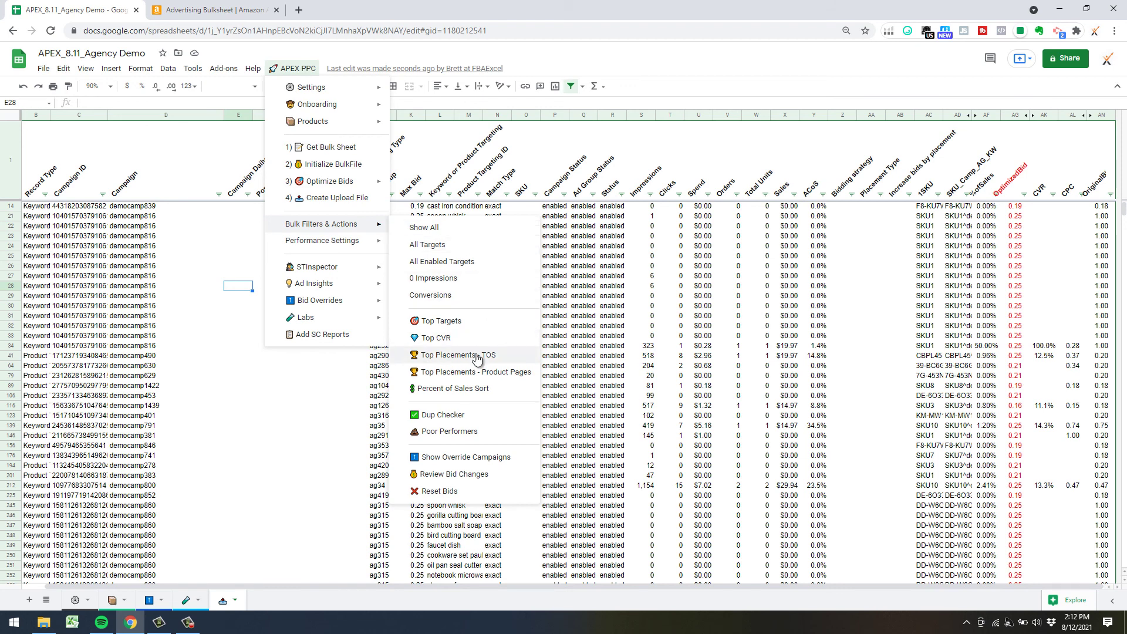
click(450, 339)
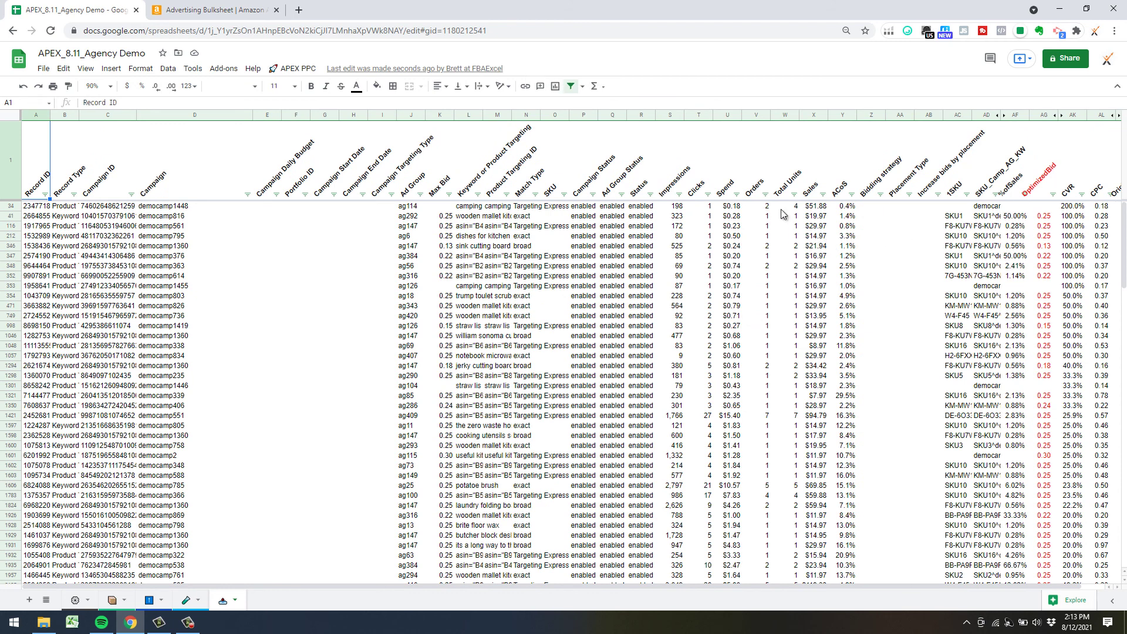
Sort the filtered rows by Orders Z→A, putting 41 orders at the top.
click(765, 194)
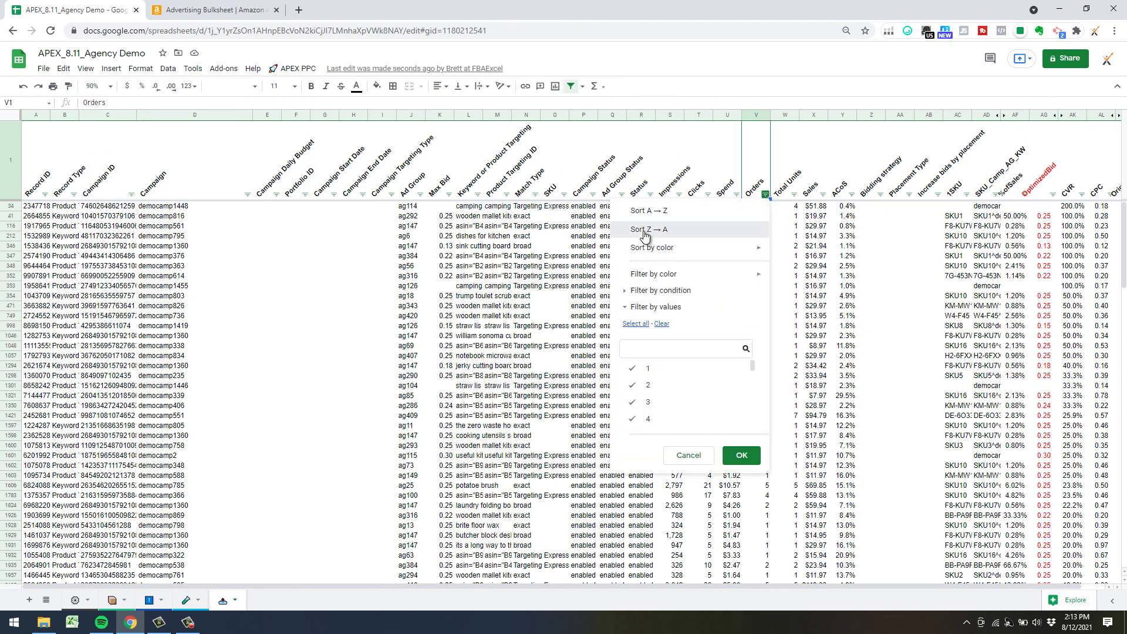
click(763, 229)
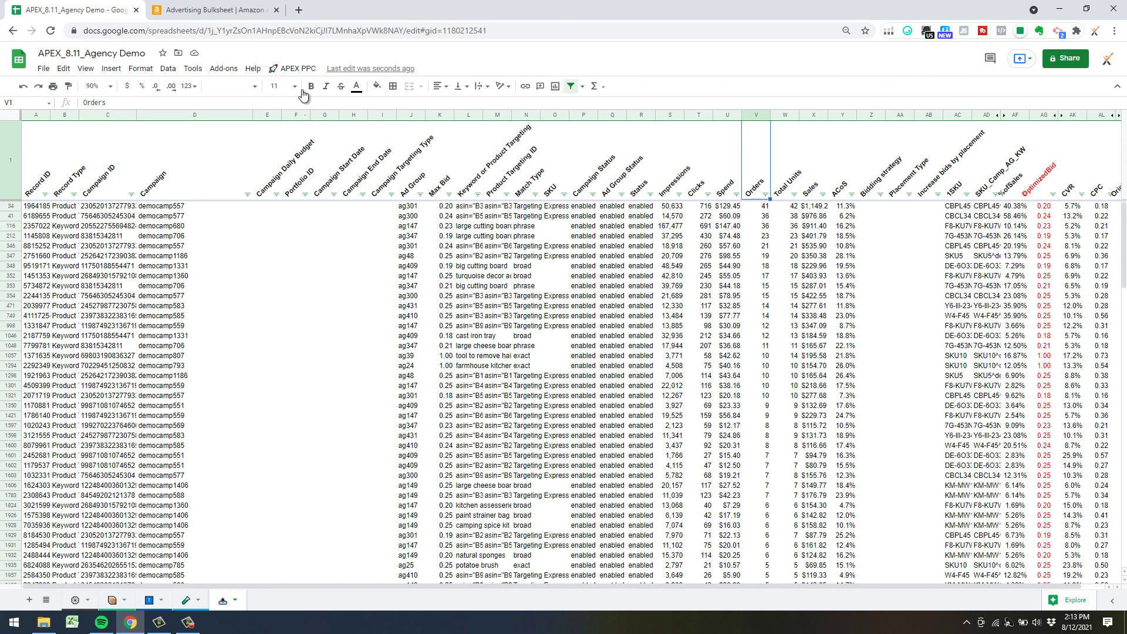
click(289, 70)
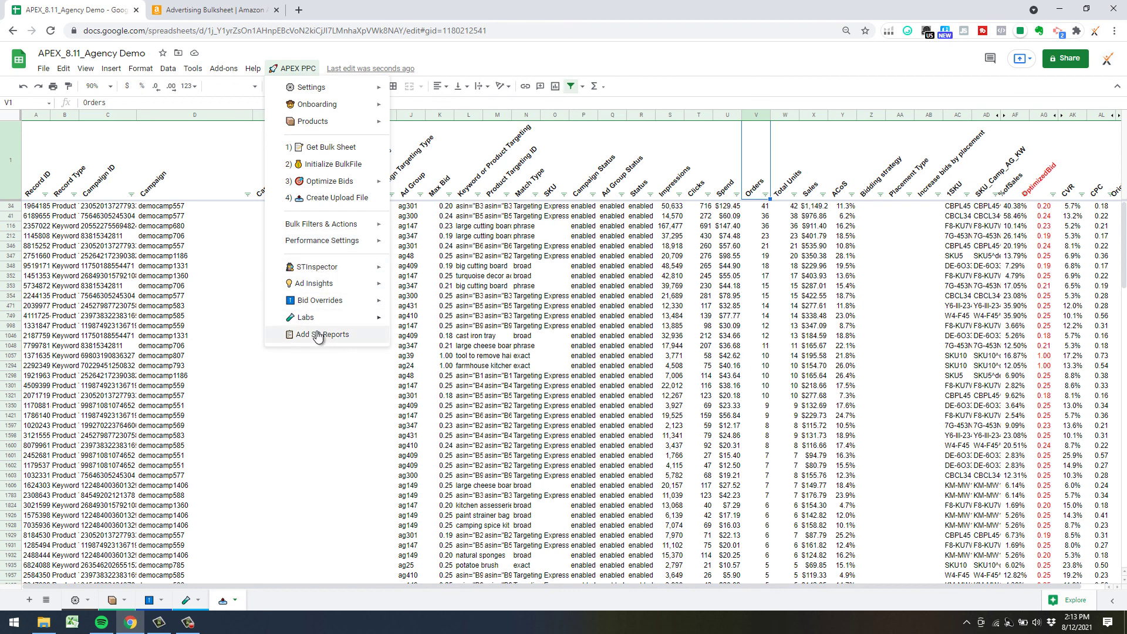
Close the APEX PPC menu and view the Settings sheet's bulk filter thresholds.
mouse_move(320, 284)
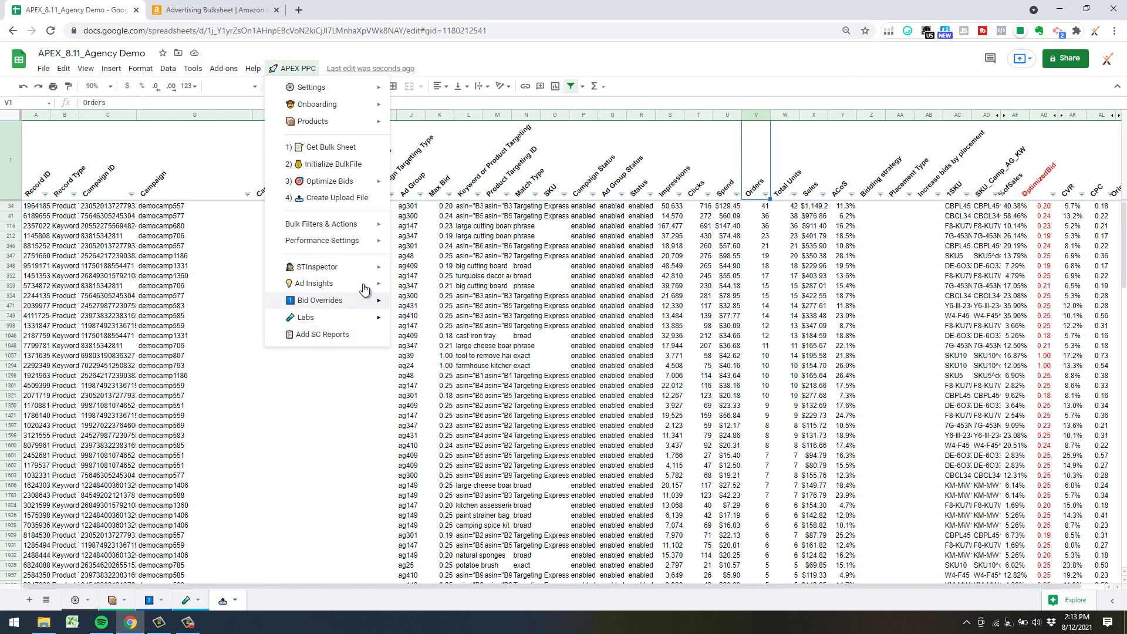
mouse_move(370, 267)
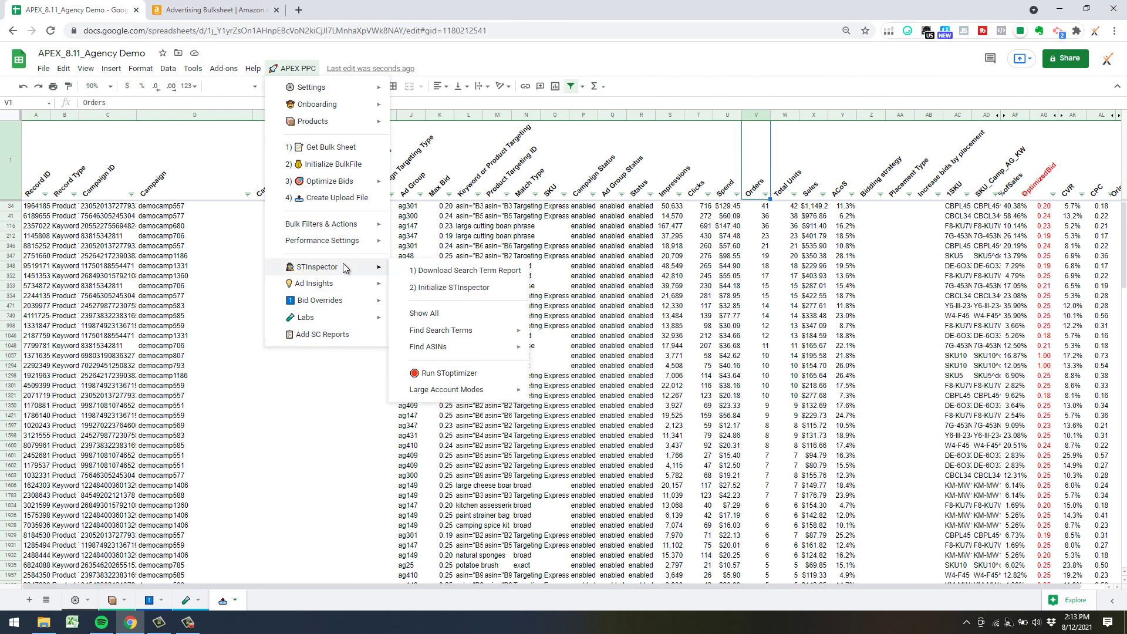
click(556, 247)
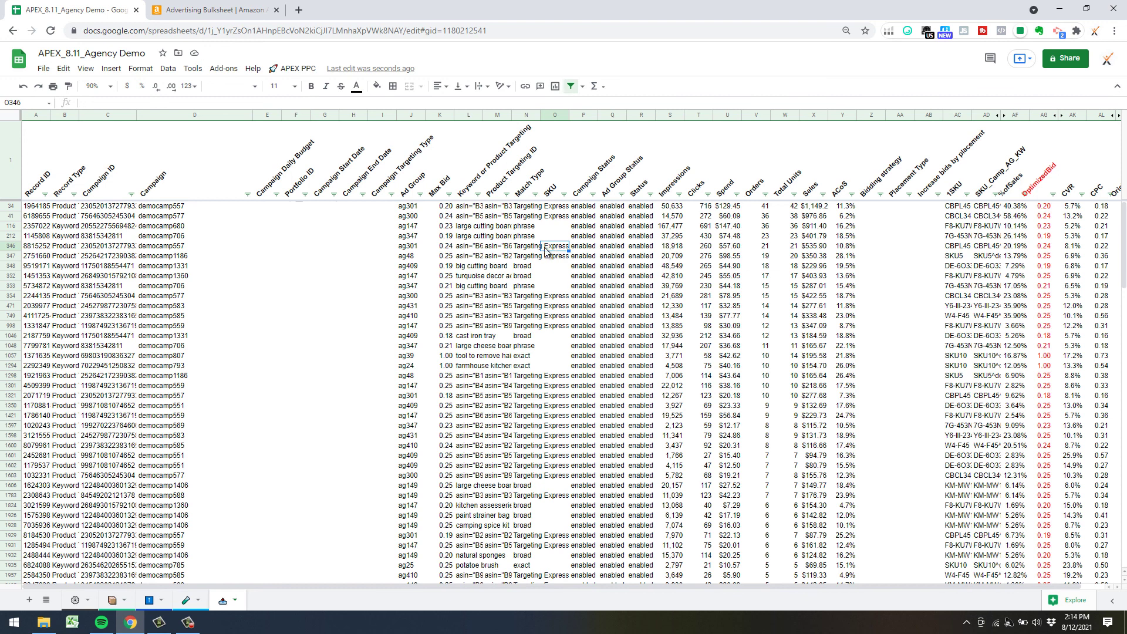
click(75, 600)
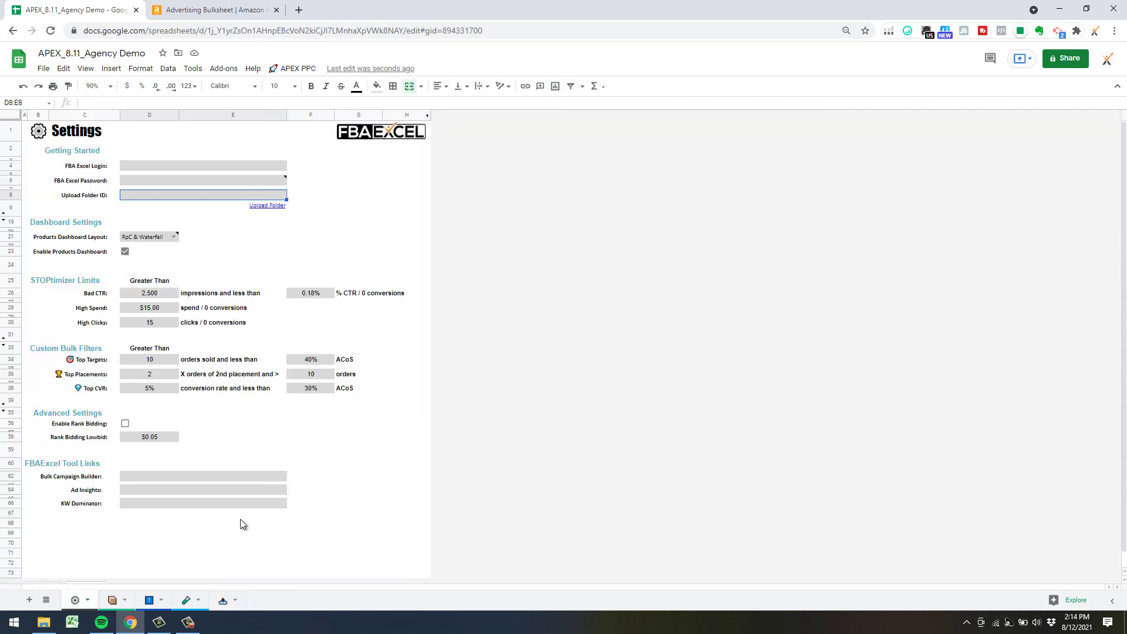
click(375, 230)
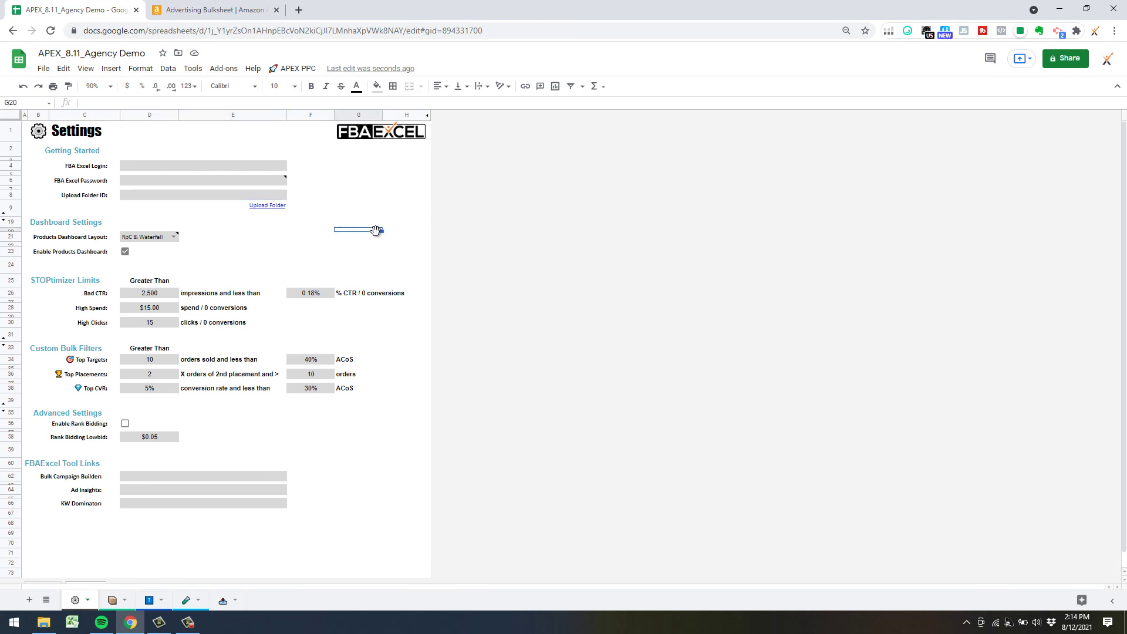